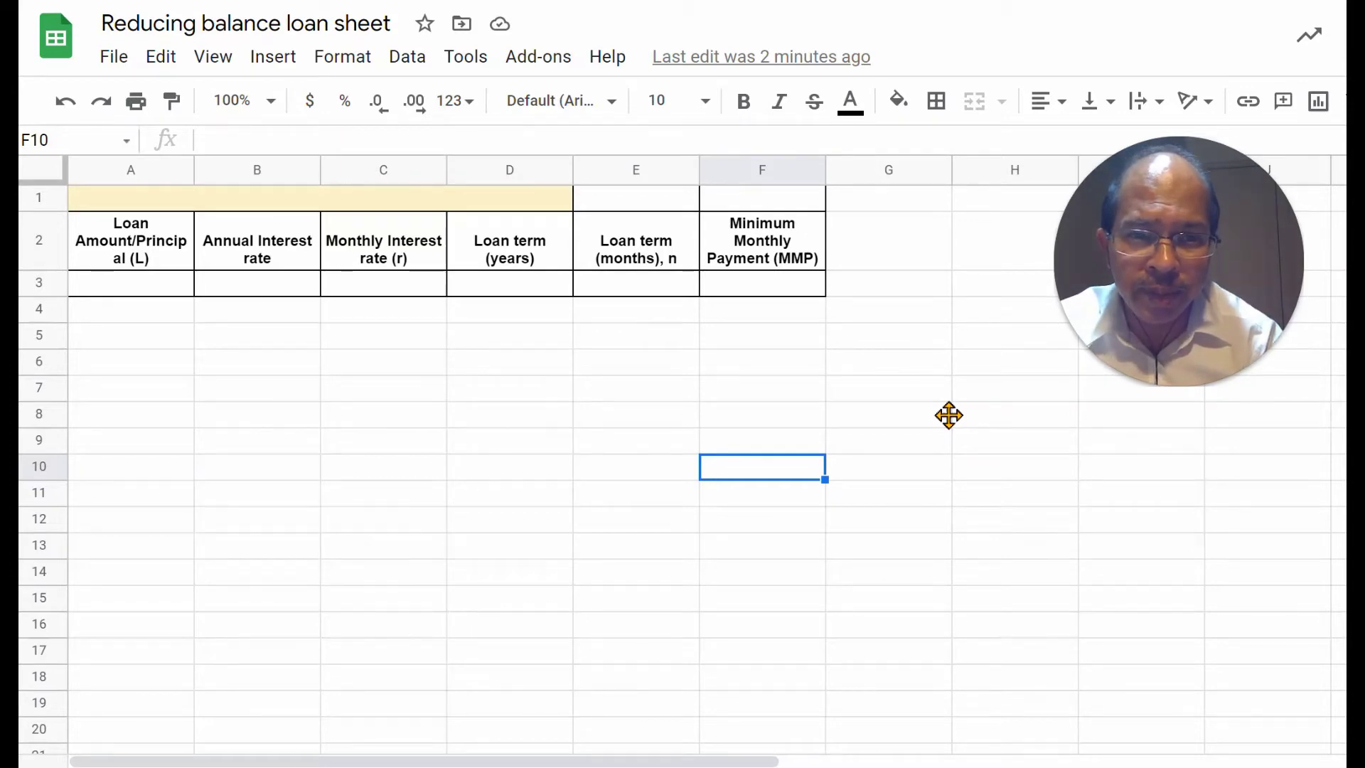
Step: Enter 8000 as the loan amount in A3 and 6% as the annual interest rate in B3
left_click(144, 288)
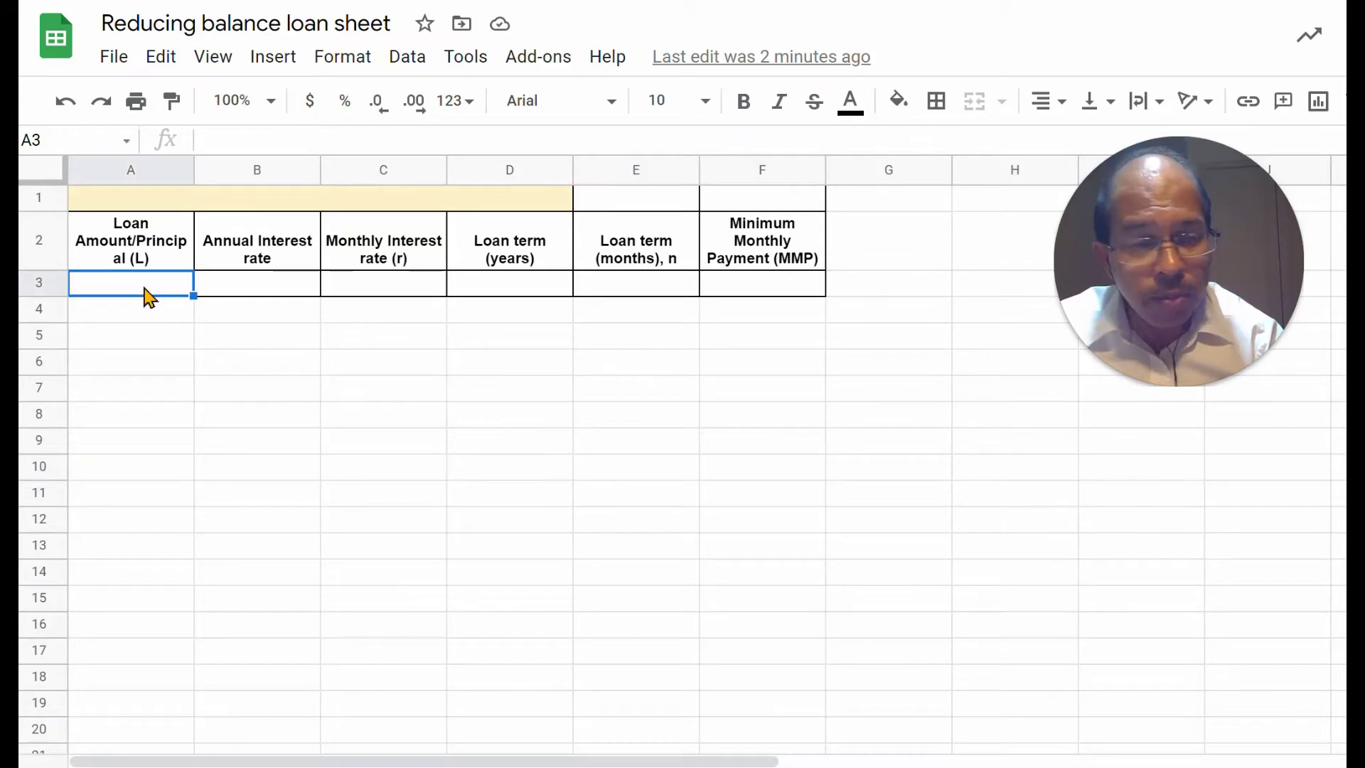
type("8000")
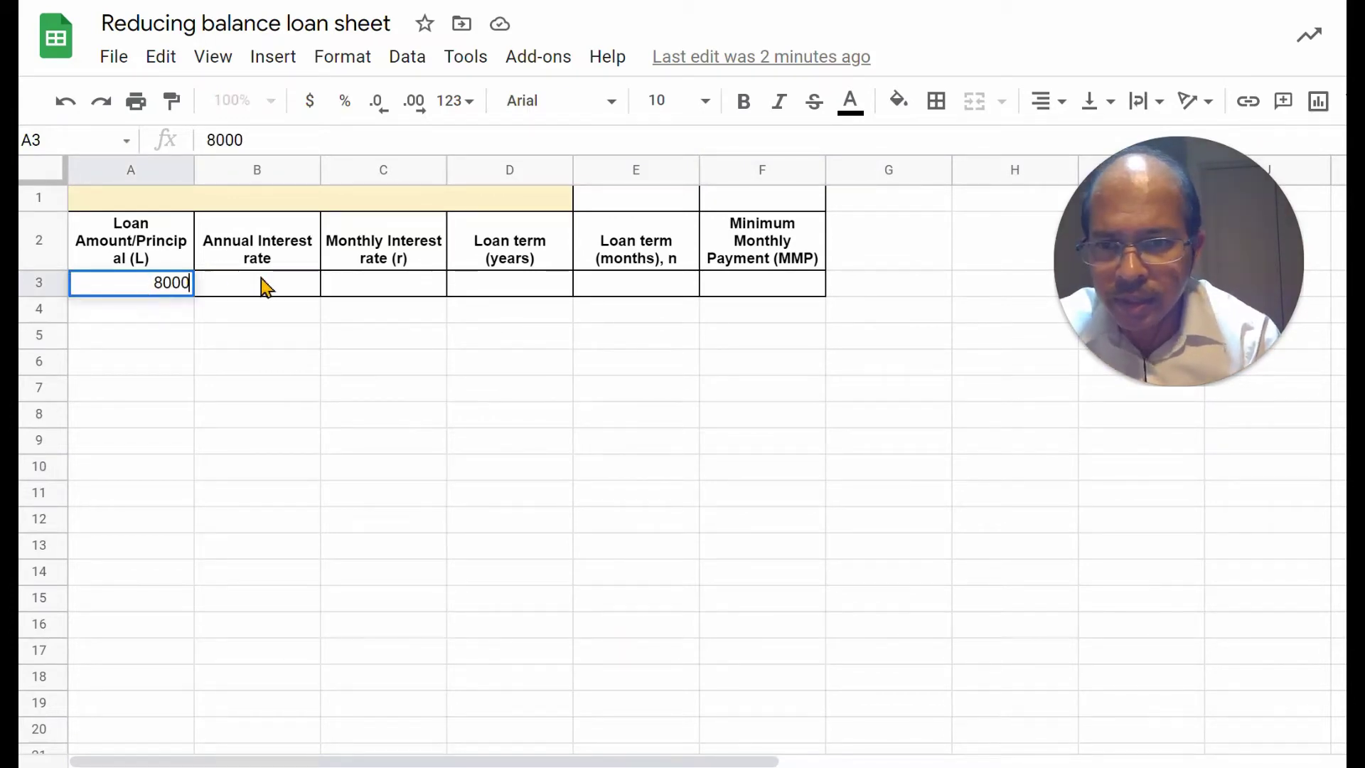
left_click(262, 281)
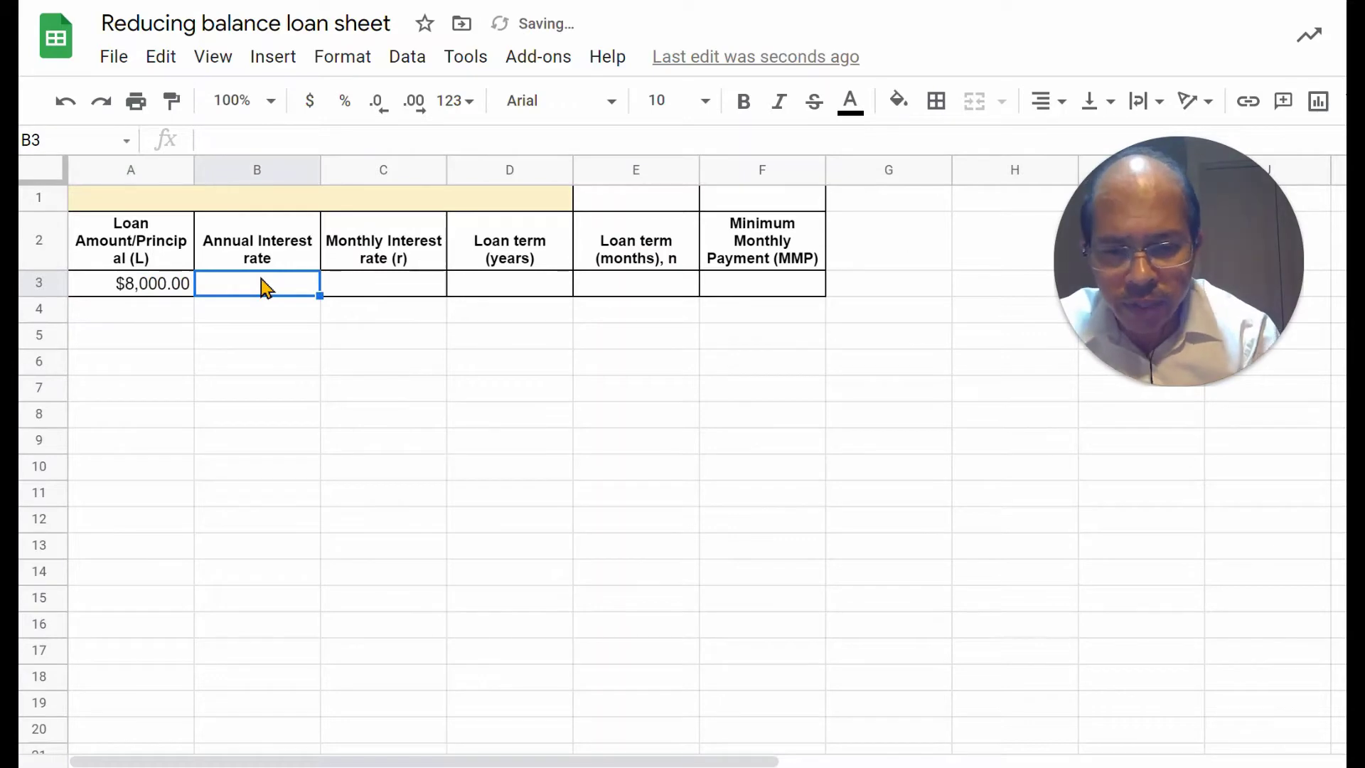
type("6")
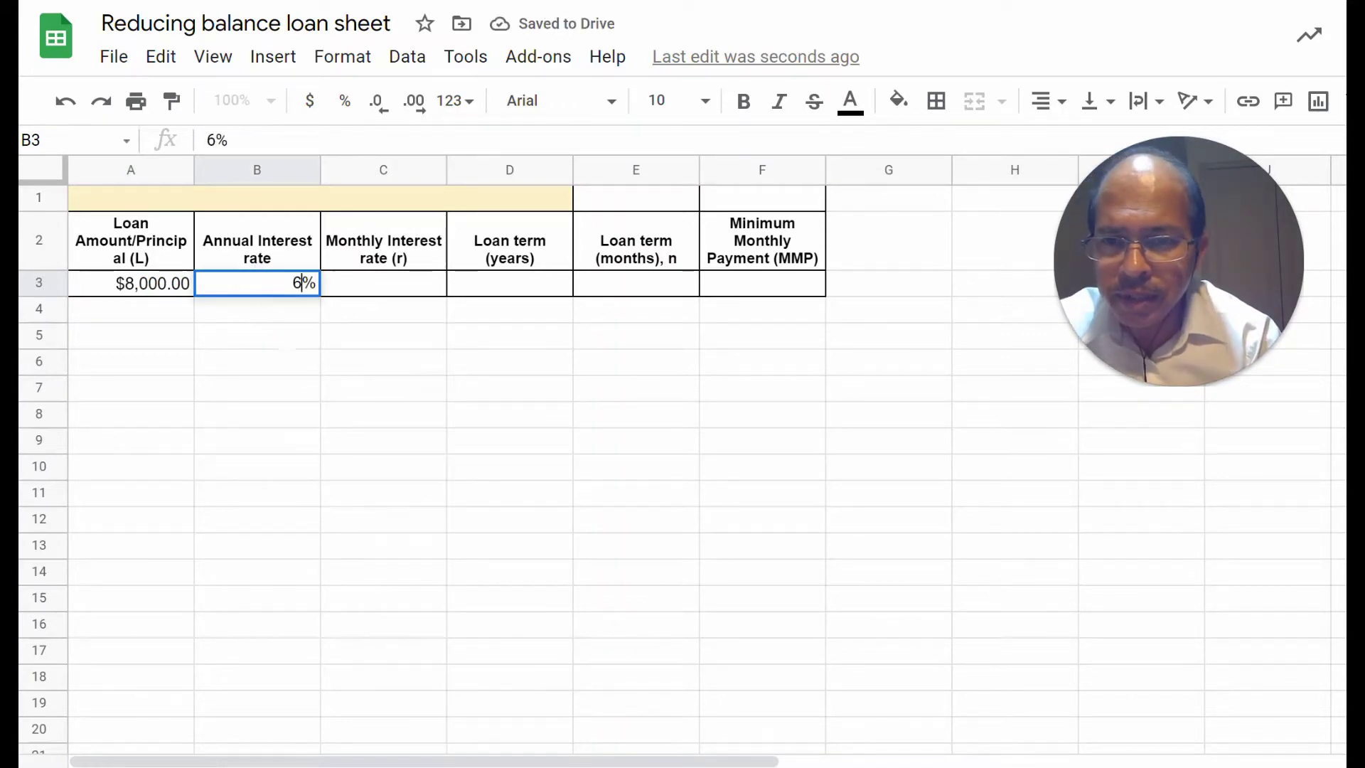
left_click(284, 359)
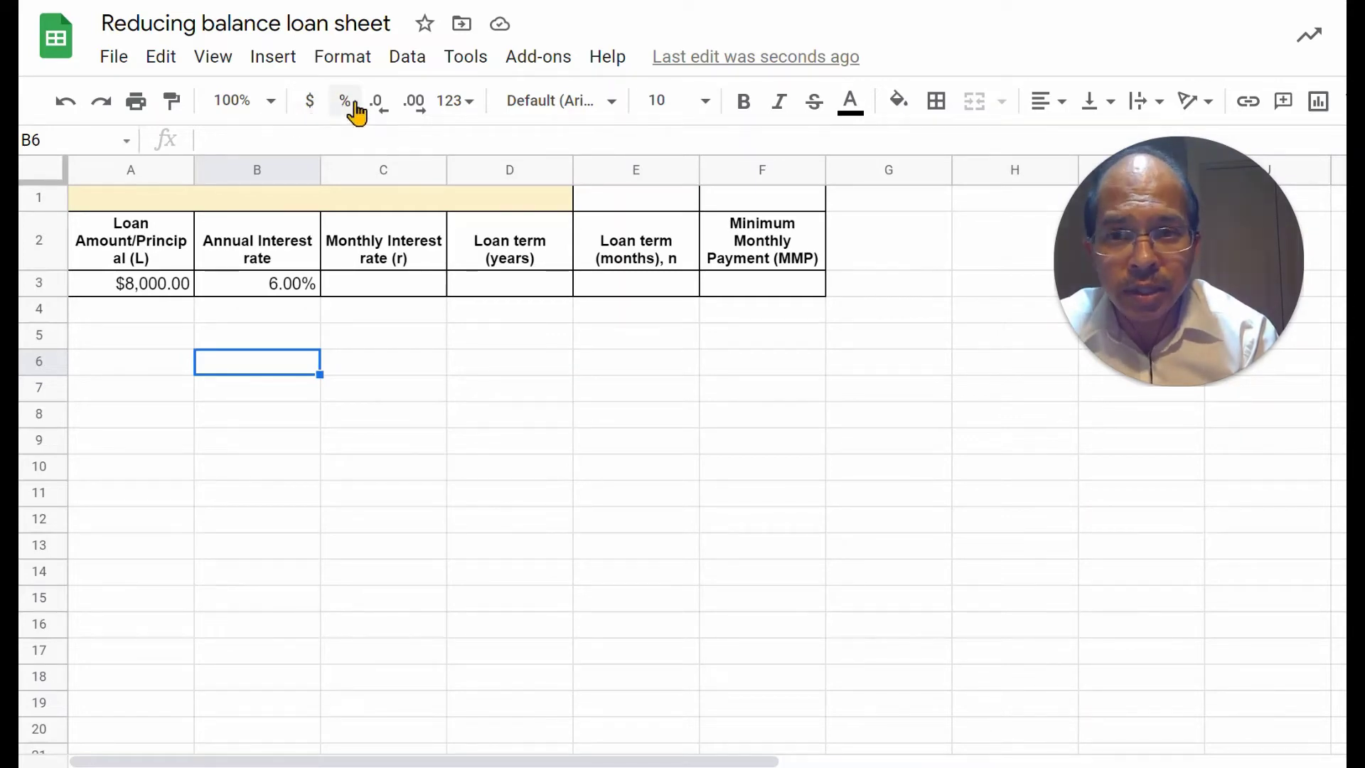
Step: Compute the monthly interest rate in C3 as =B3/12, giving 0.00500
left_click(409, 287)
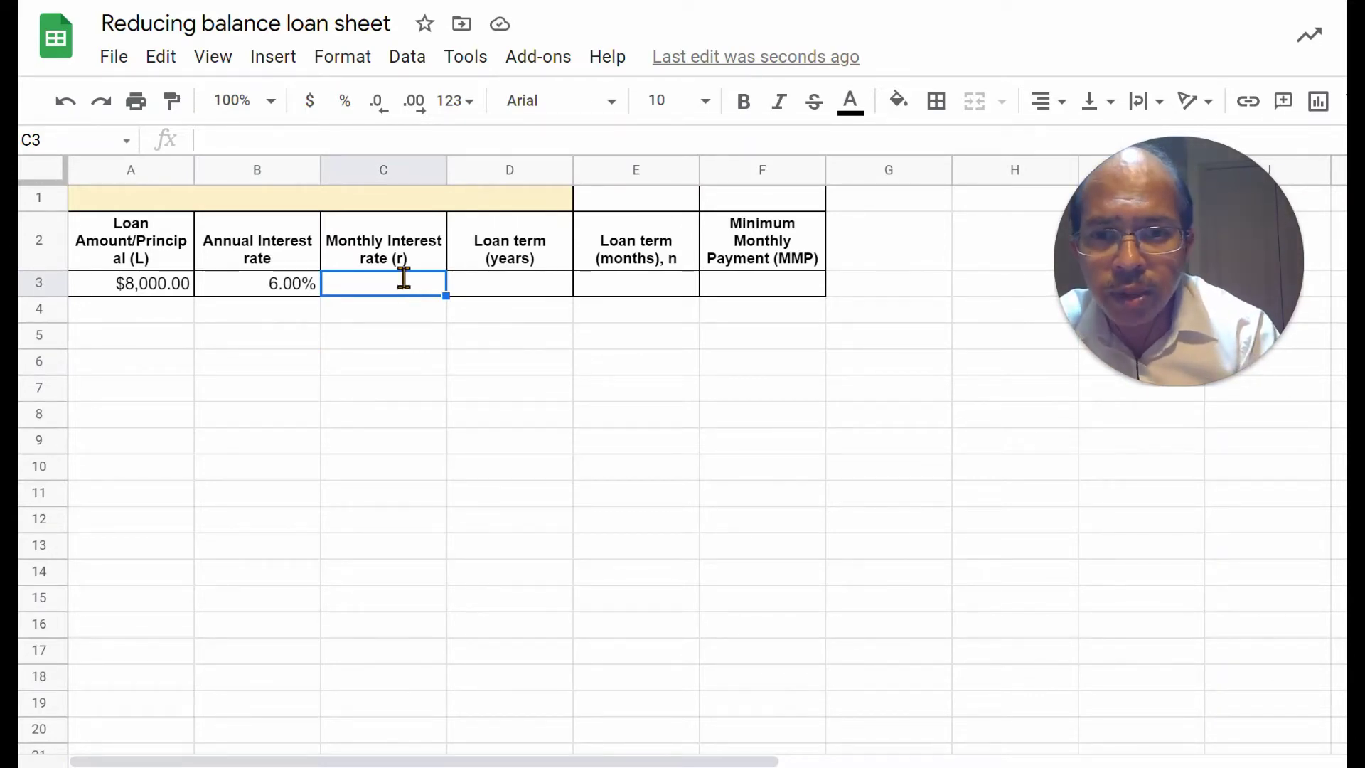
type("=")
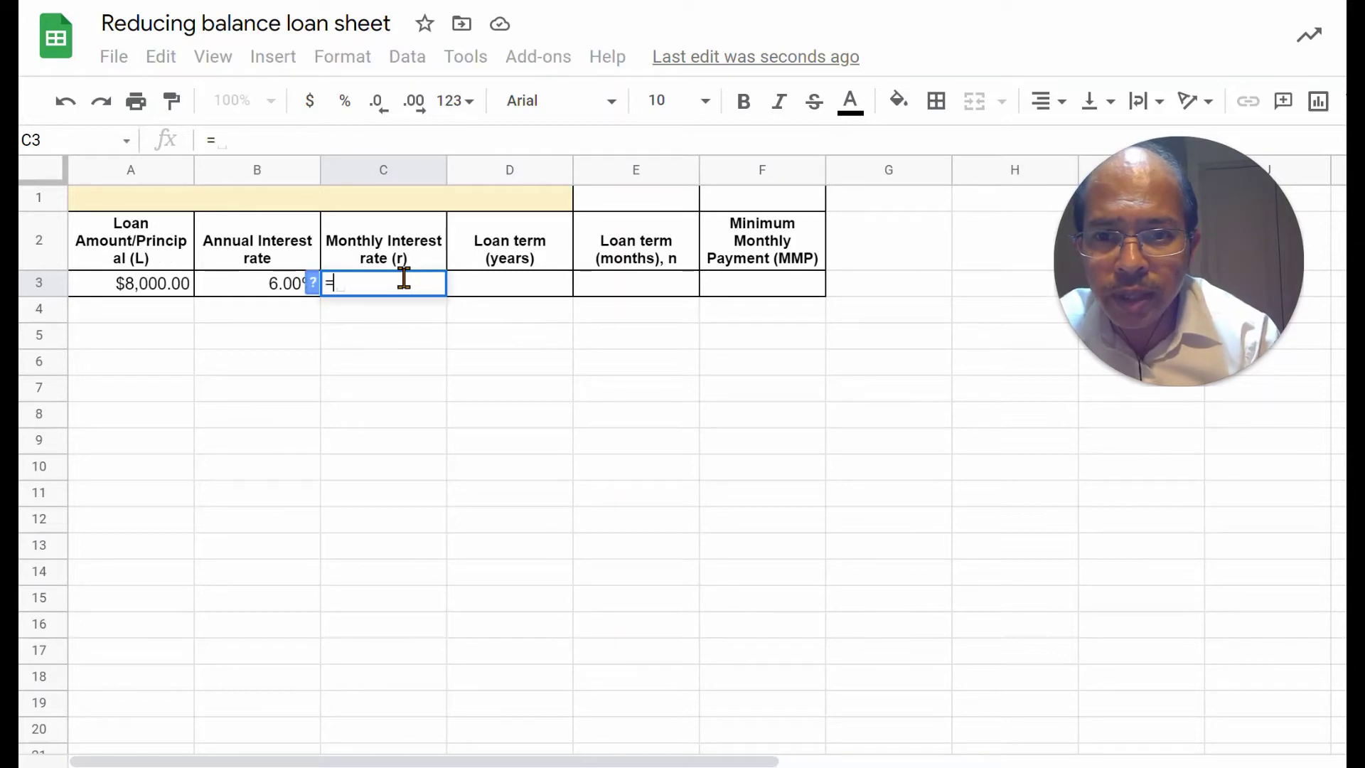
left_click(272, 302)
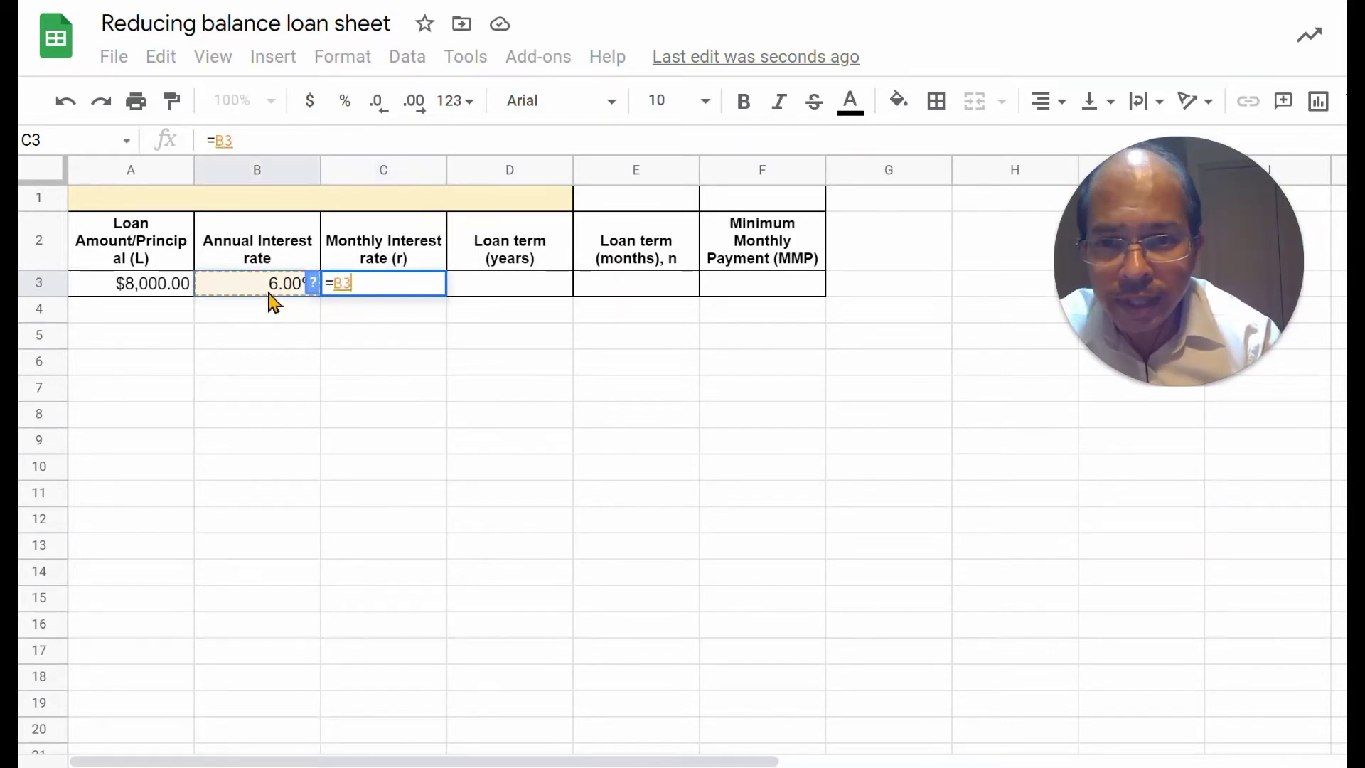
type("/12")
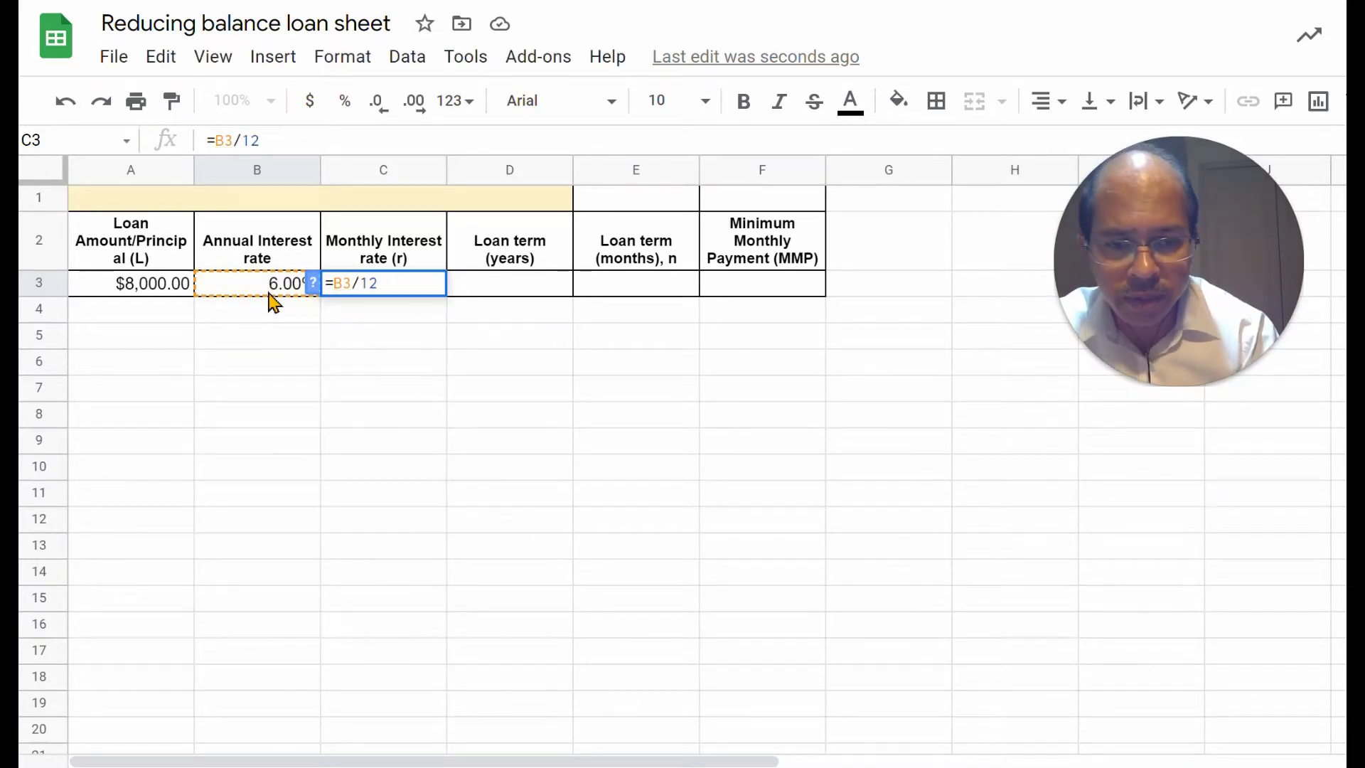
key("Return")
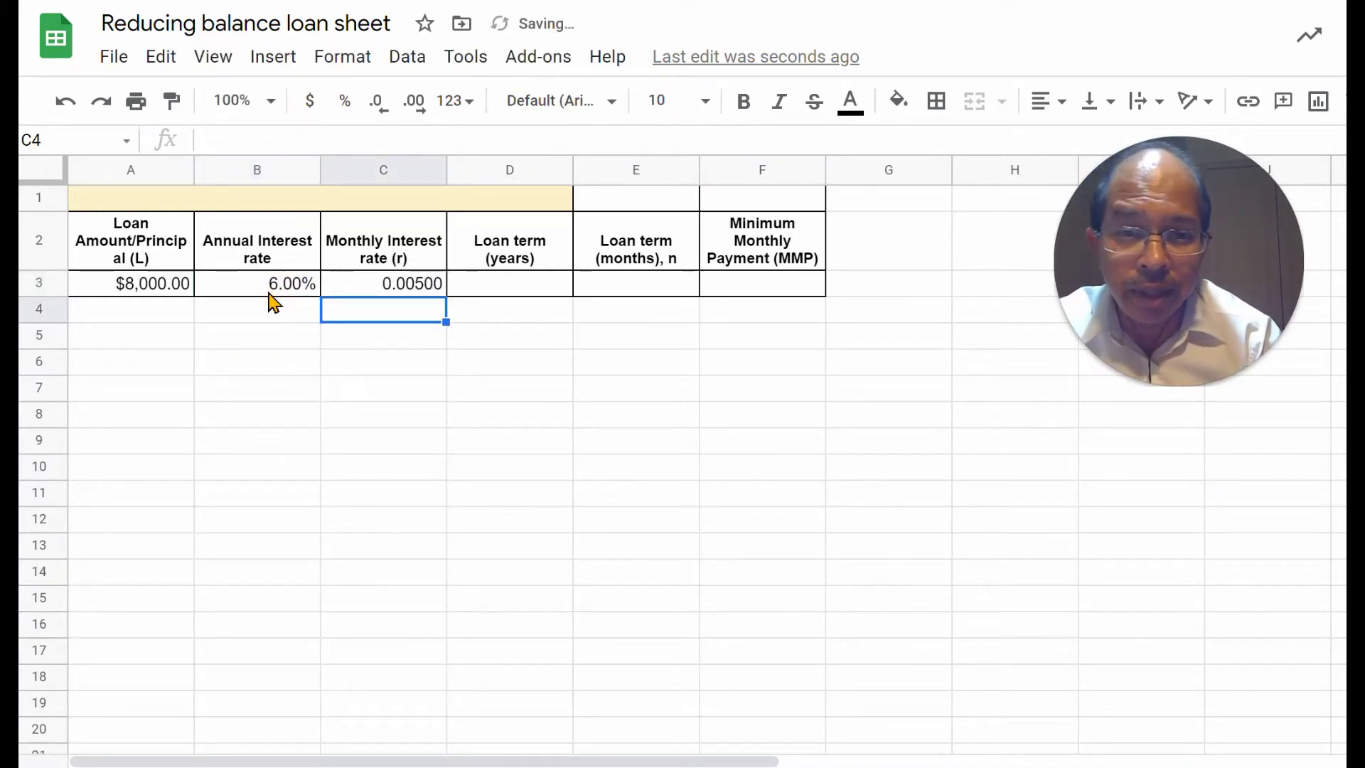
Step: Enter a 3-year term in D3 and convert it to 36 months in E3 with =D3*12
left_click(517, 291)
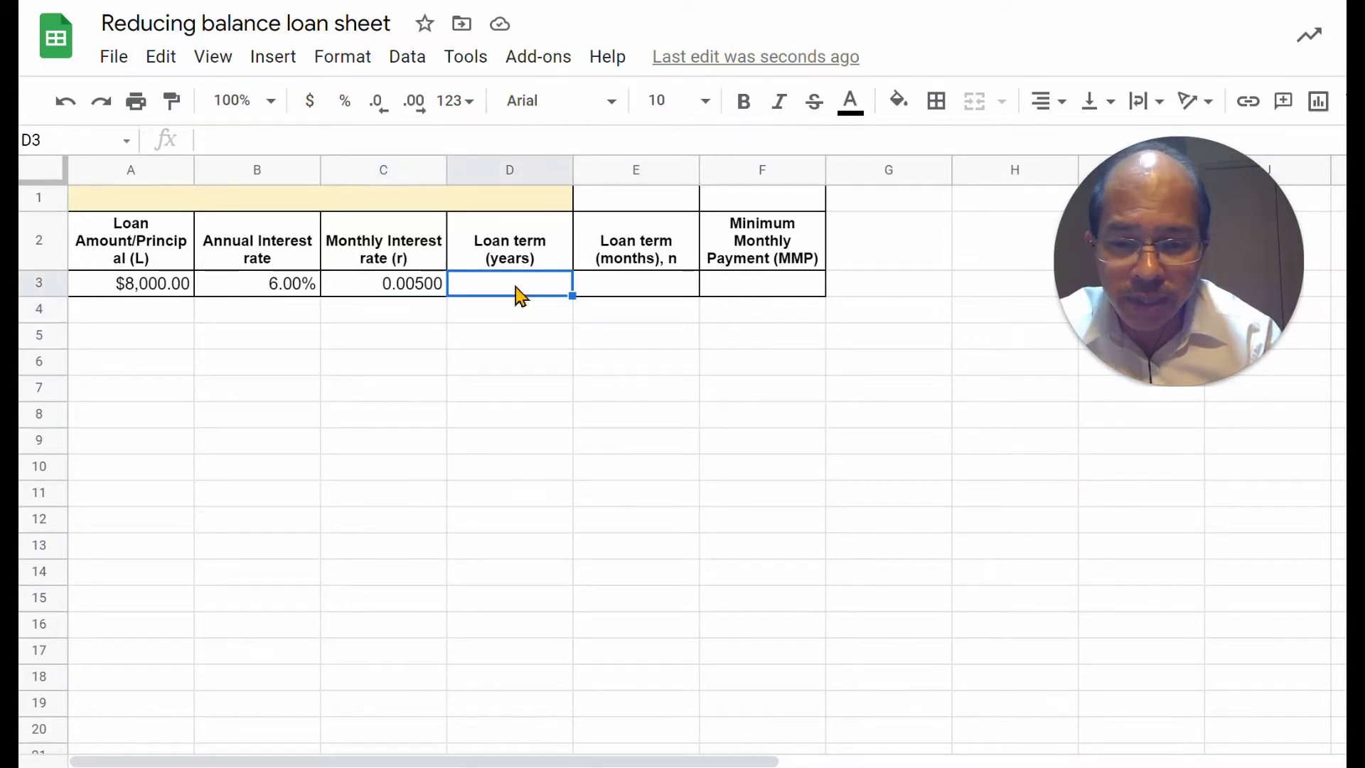
type("3")
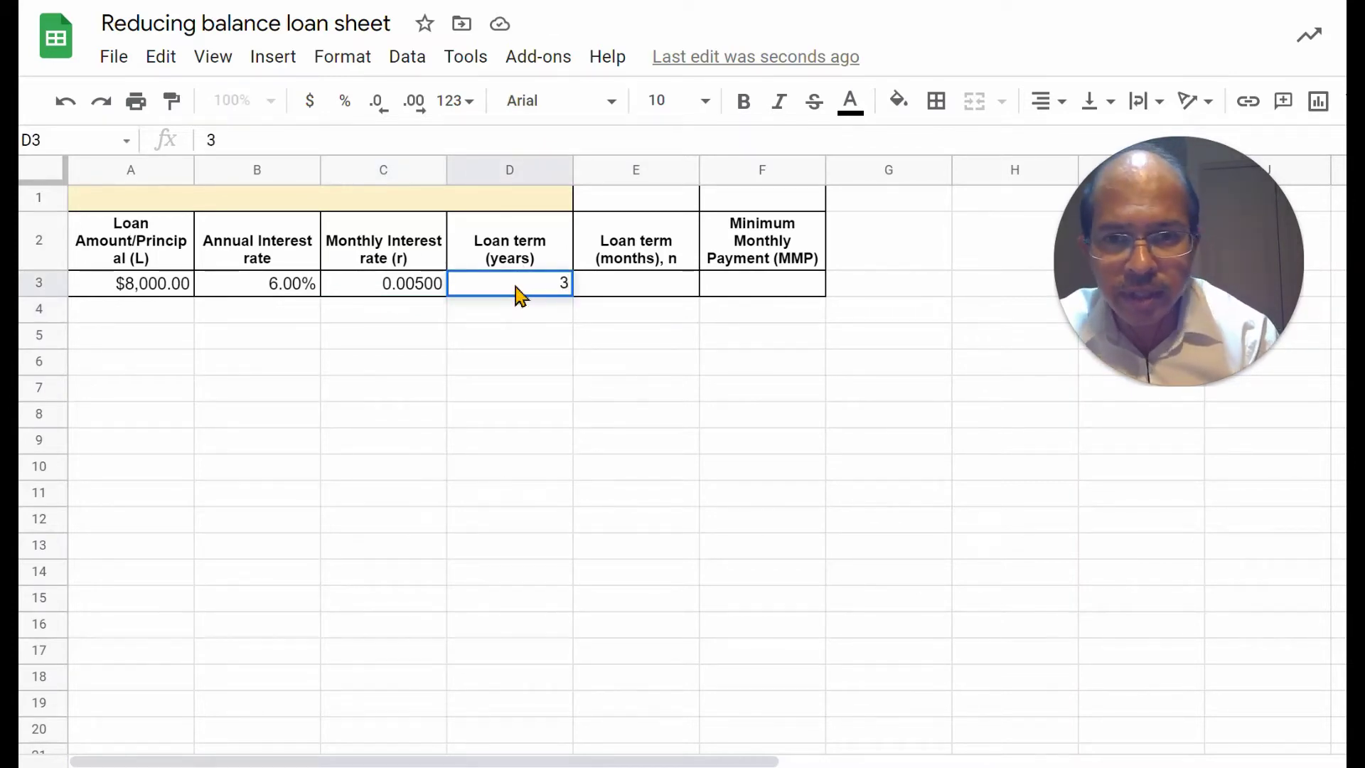
key("Tab")
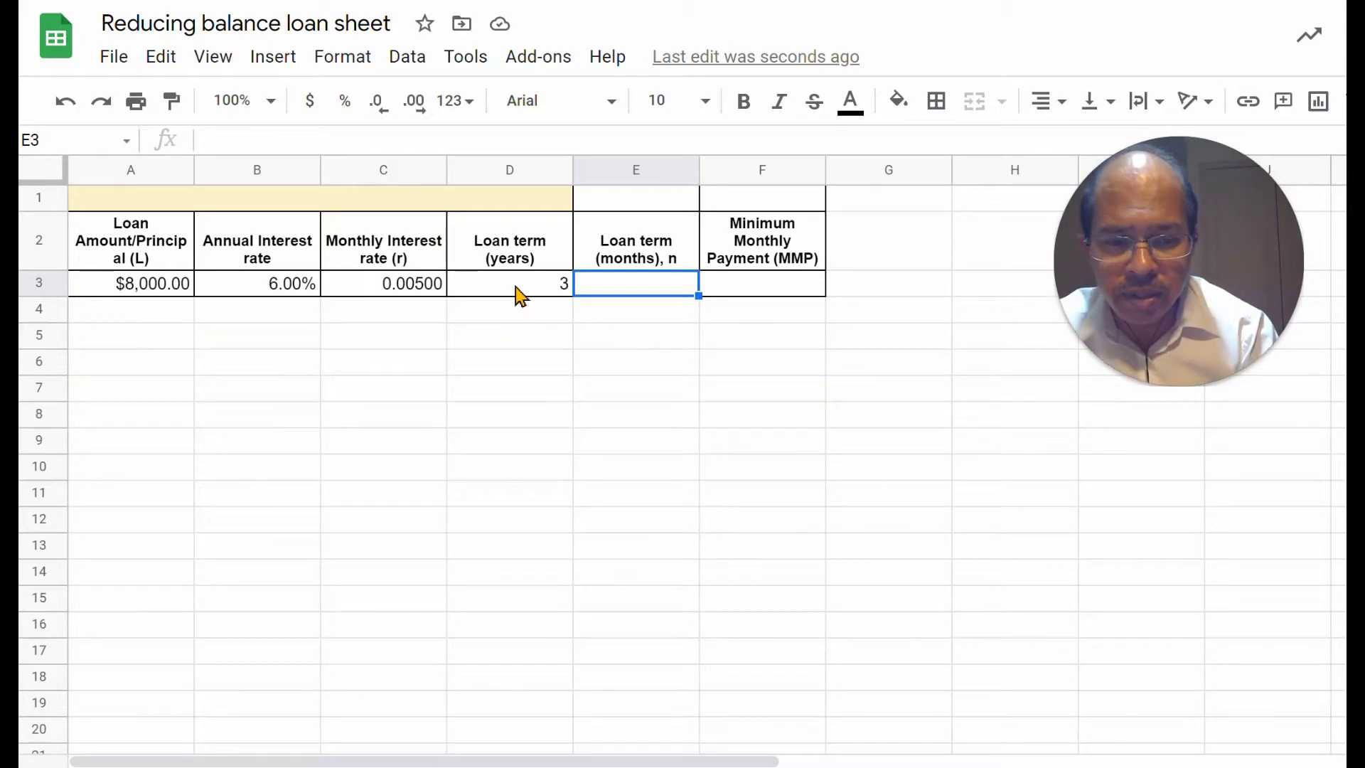
type("=")
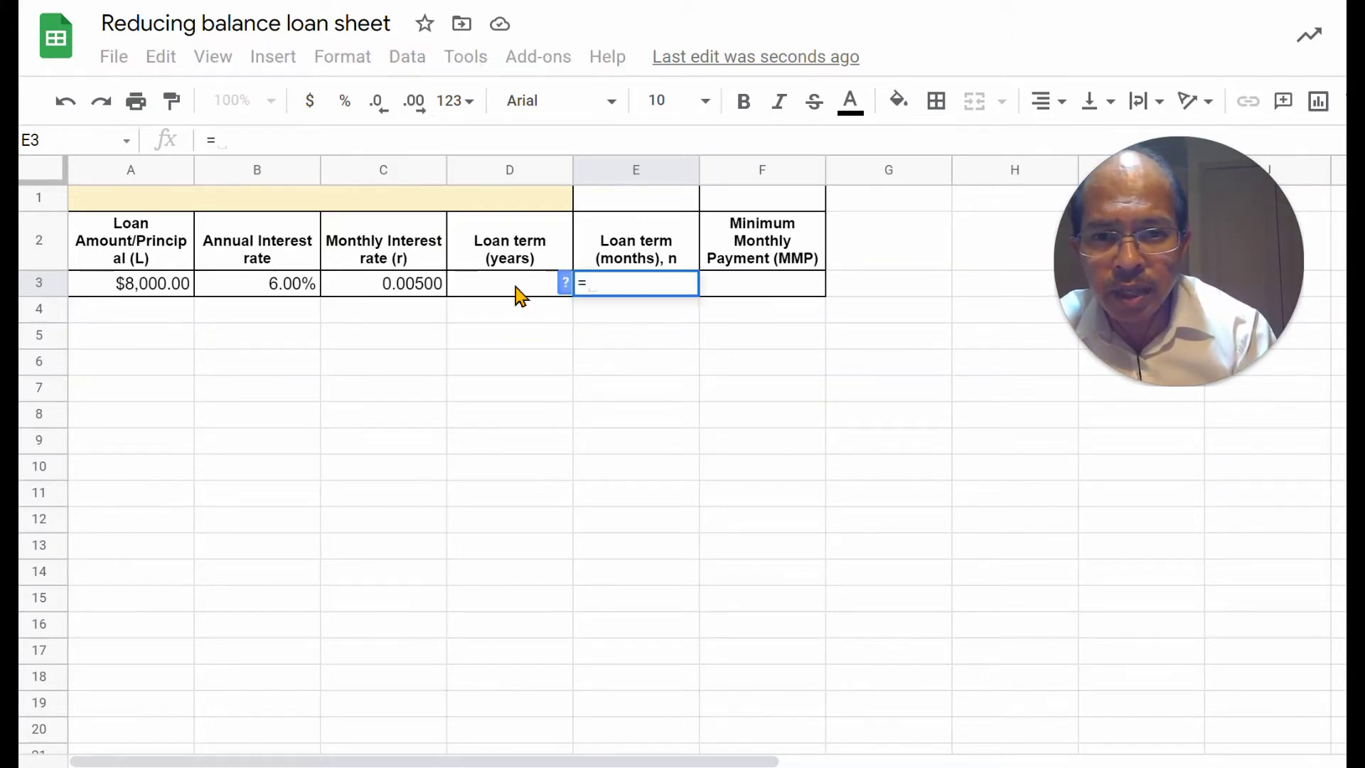
left_click(501, 288)
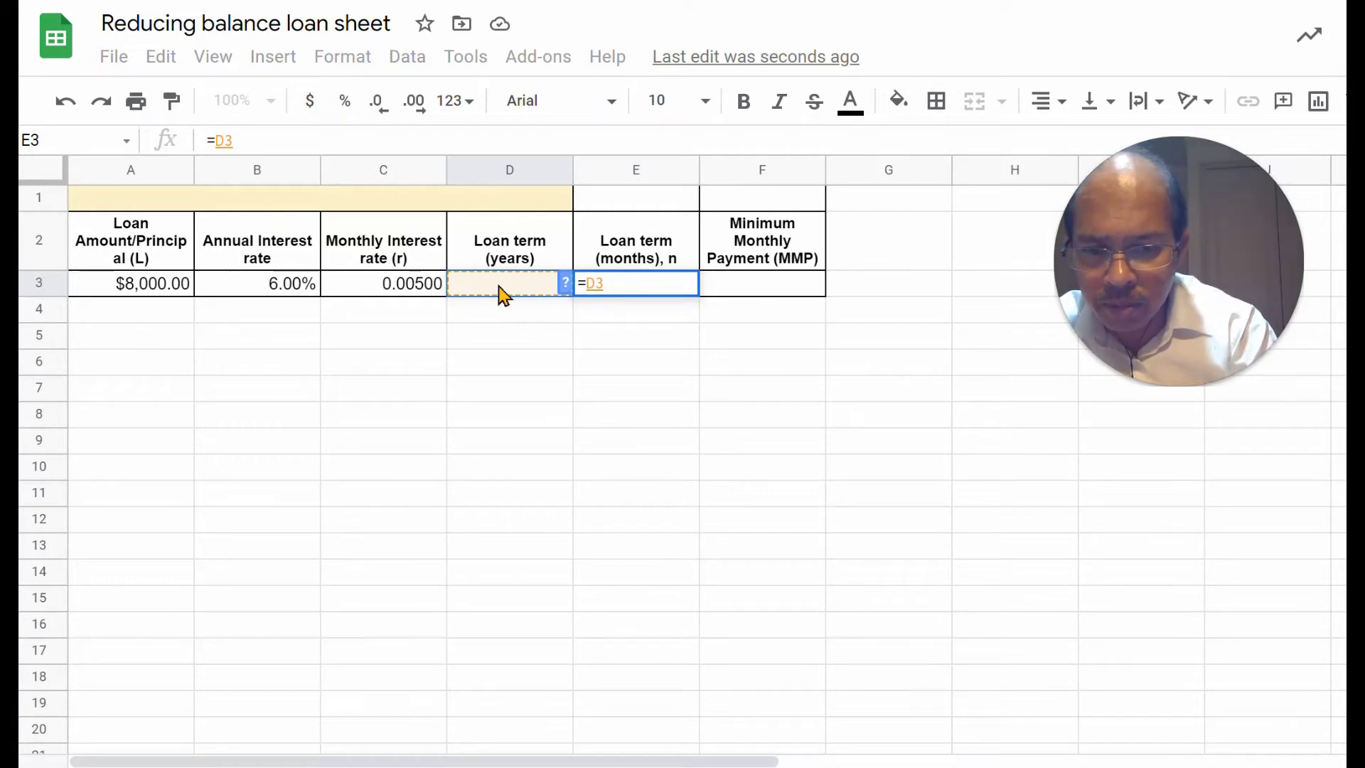
type("*12")
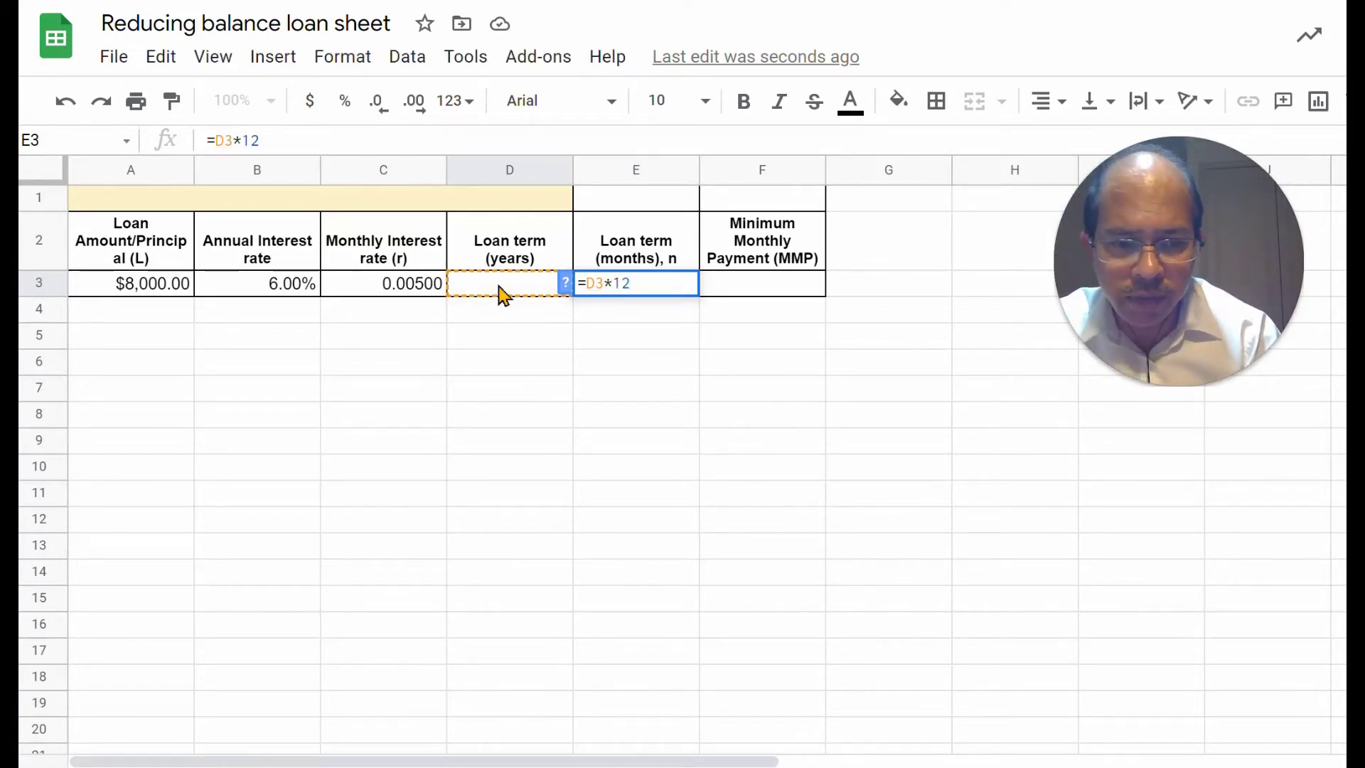
key("Return")
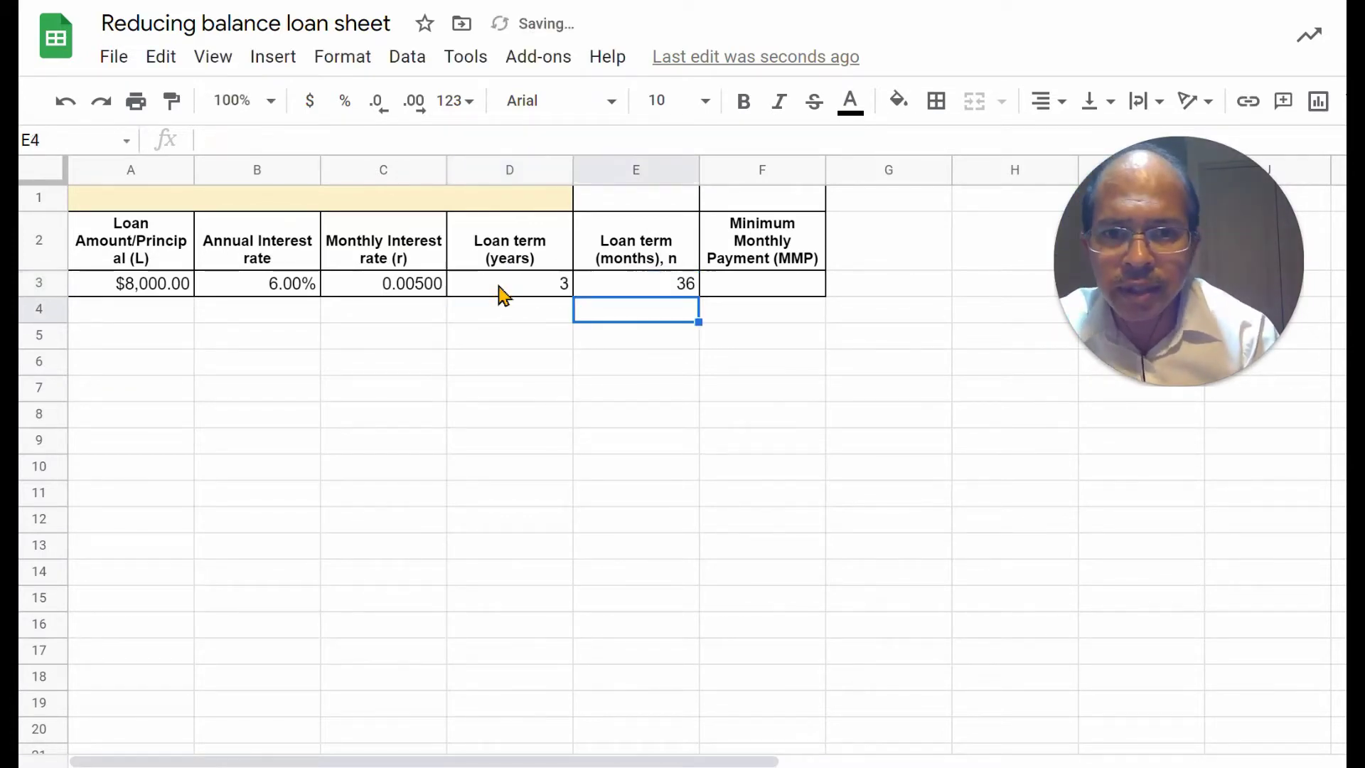
Step: Insert the payment formula image p = −rL(1+r)^n/(1−(1+r)^n) near column I as a reference
left_click(764, 292)
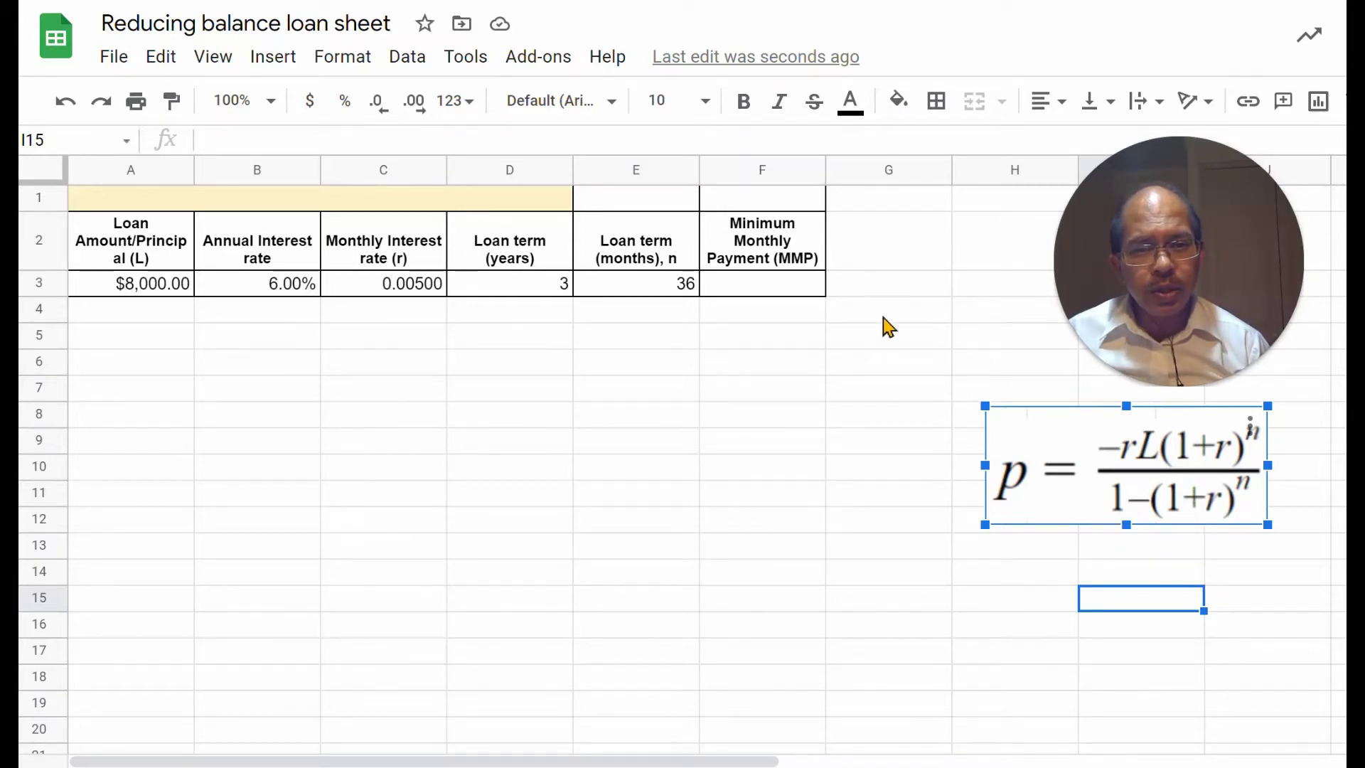
left_click(754, 290)
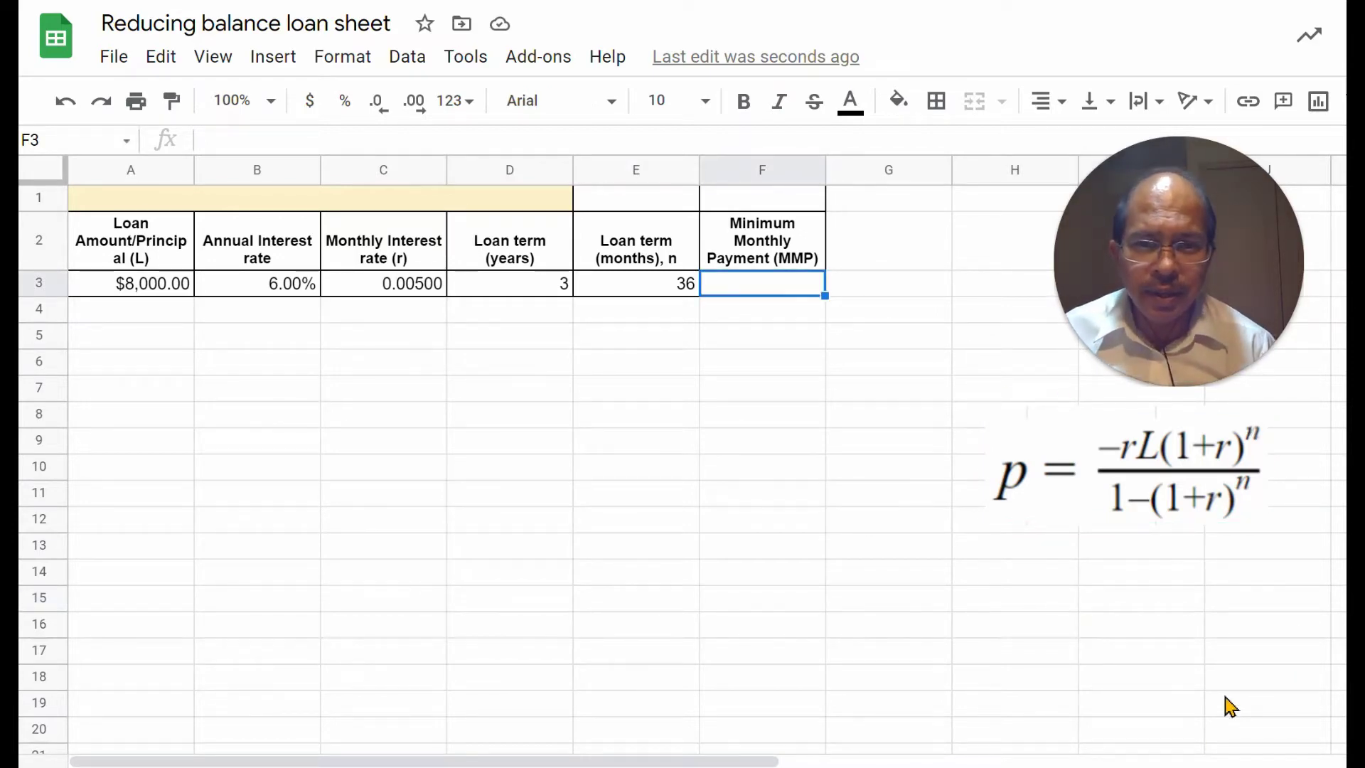
Step: Build the F3 payment formula =-C3*A3*(1+C3)^E3/(1-(1+C3)^E3) using cell references
type("=-")
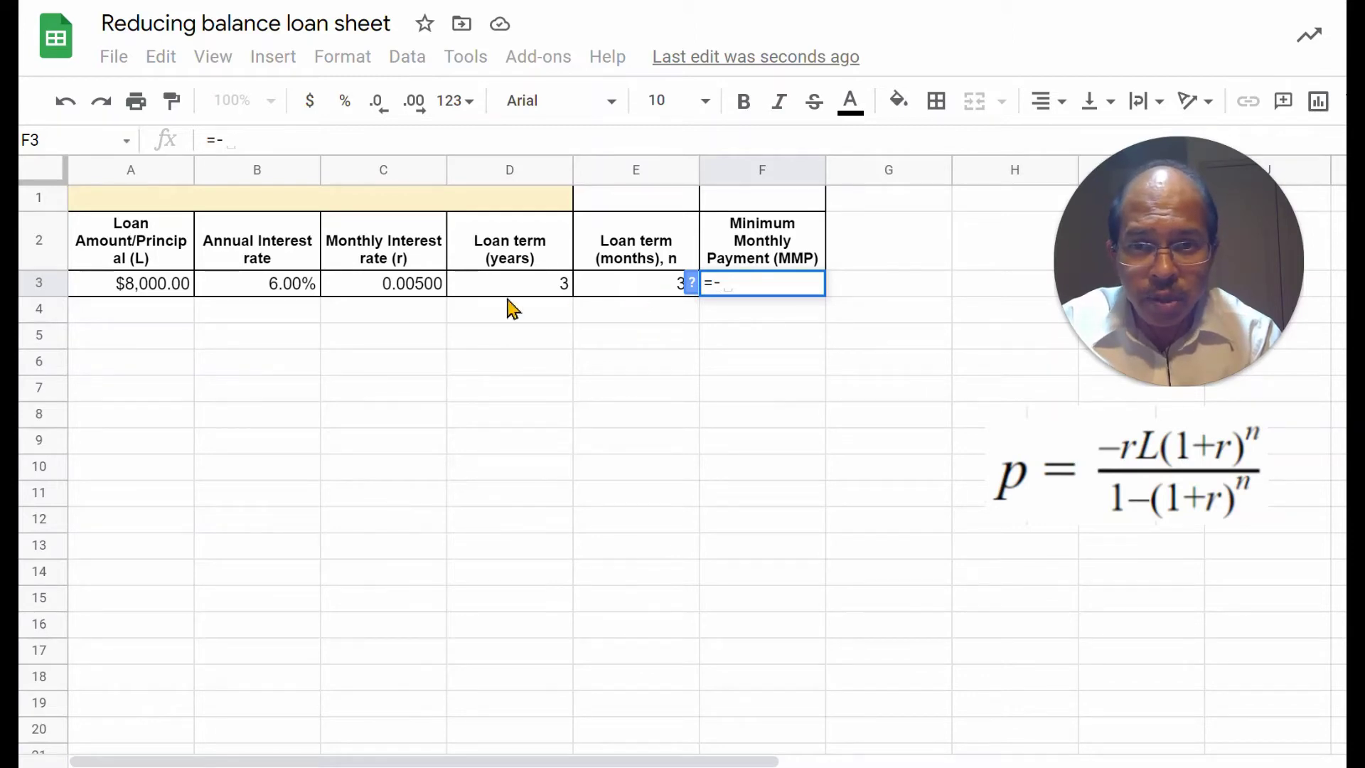
left_click(384, 294)
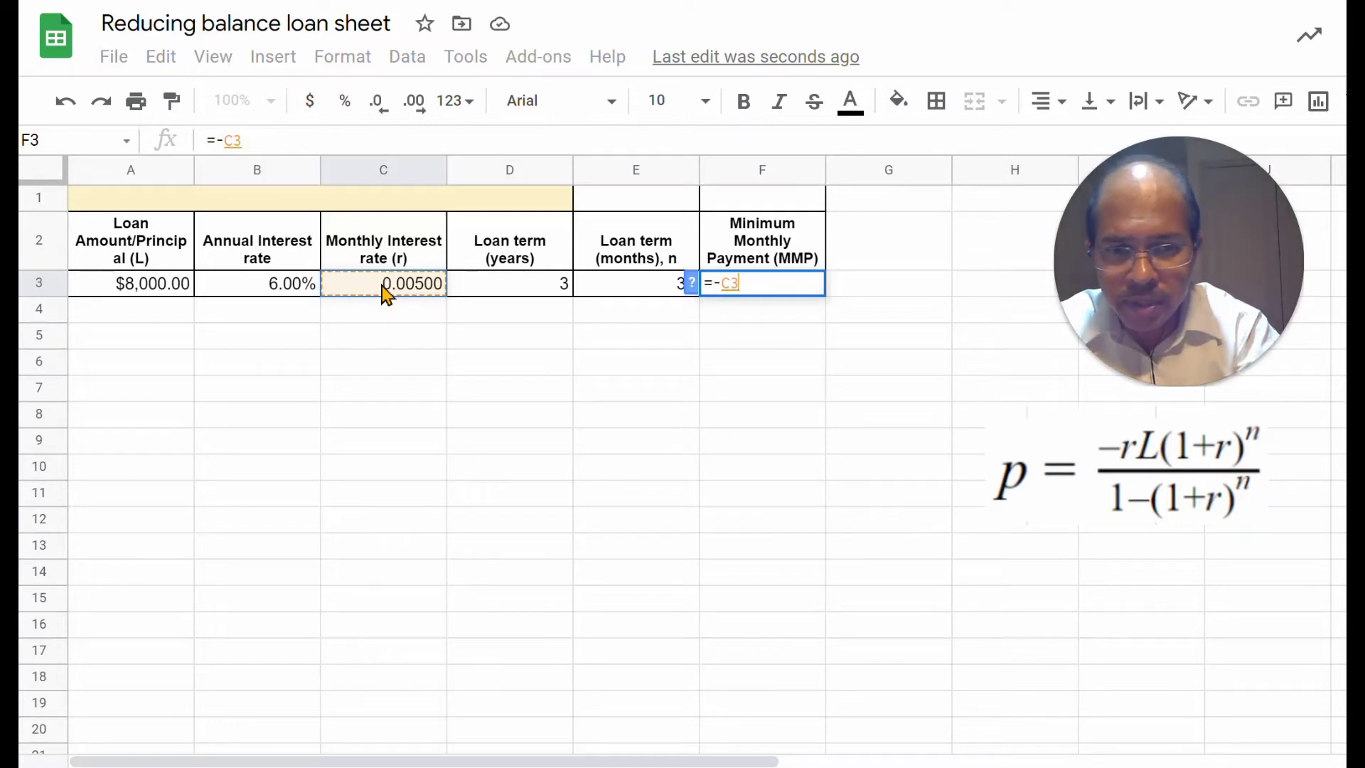
type("*")
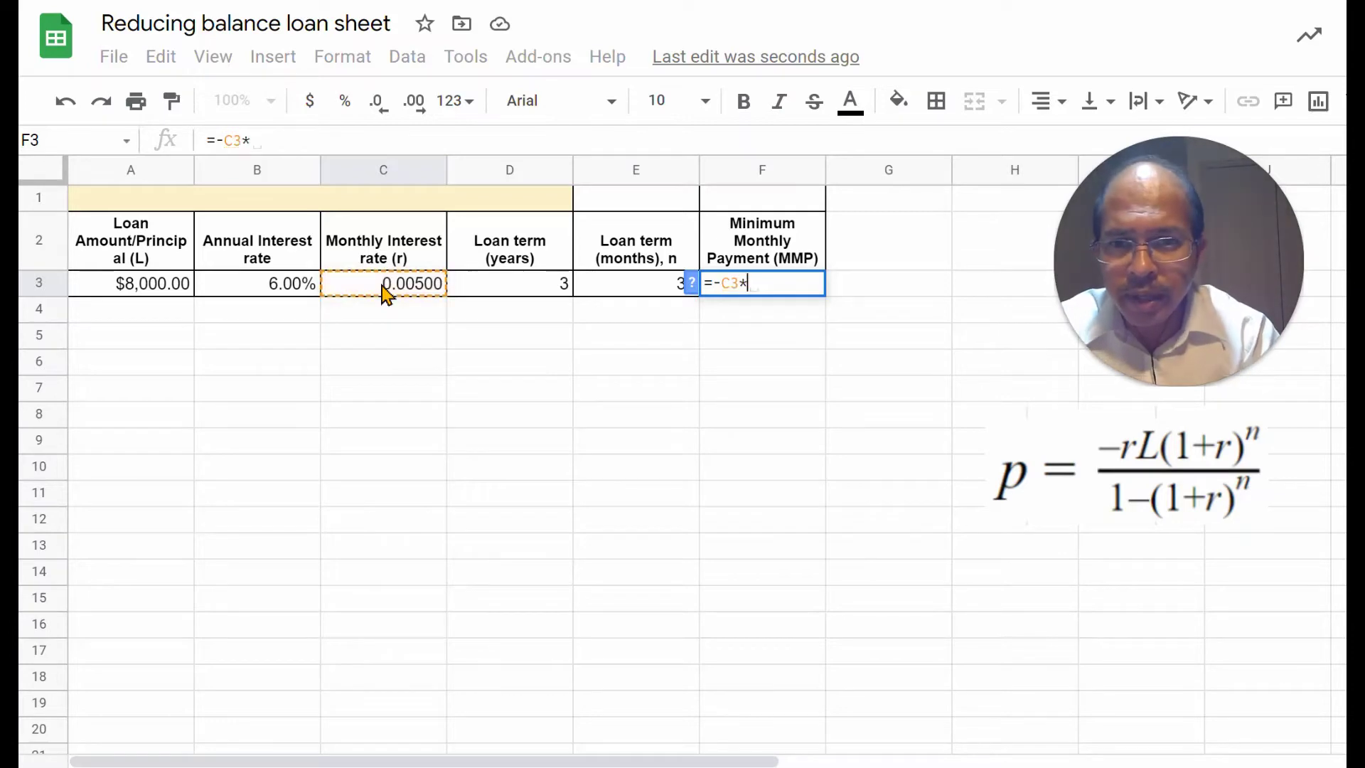
left_click(159, 299)
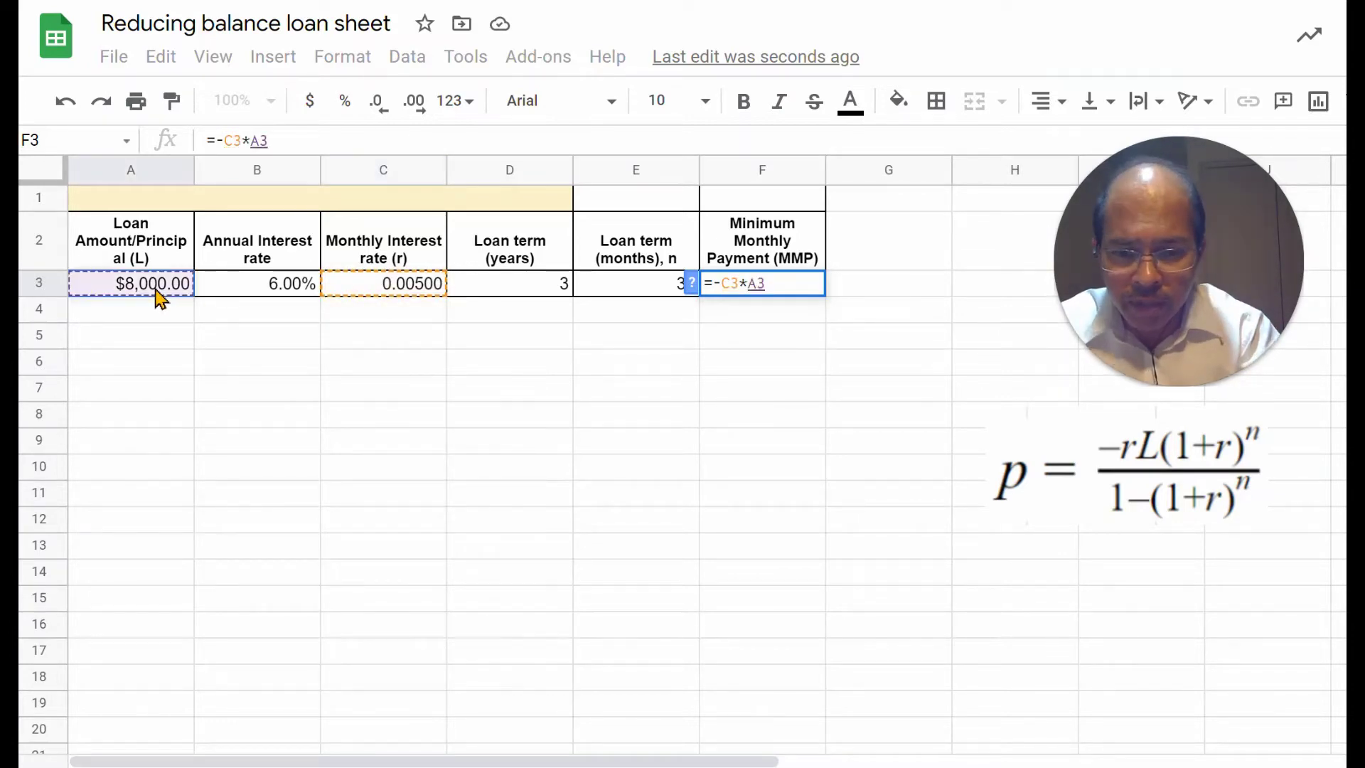
type("*(")
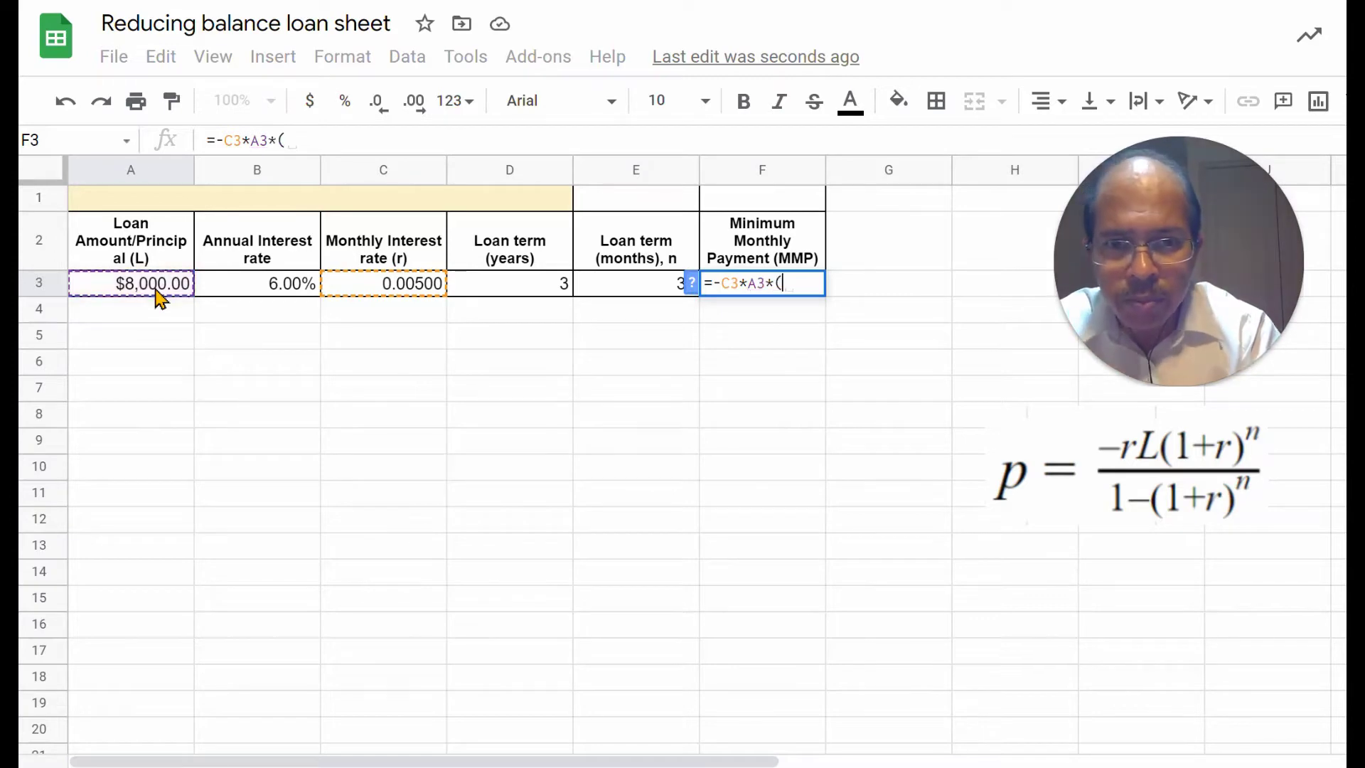
type("1+")
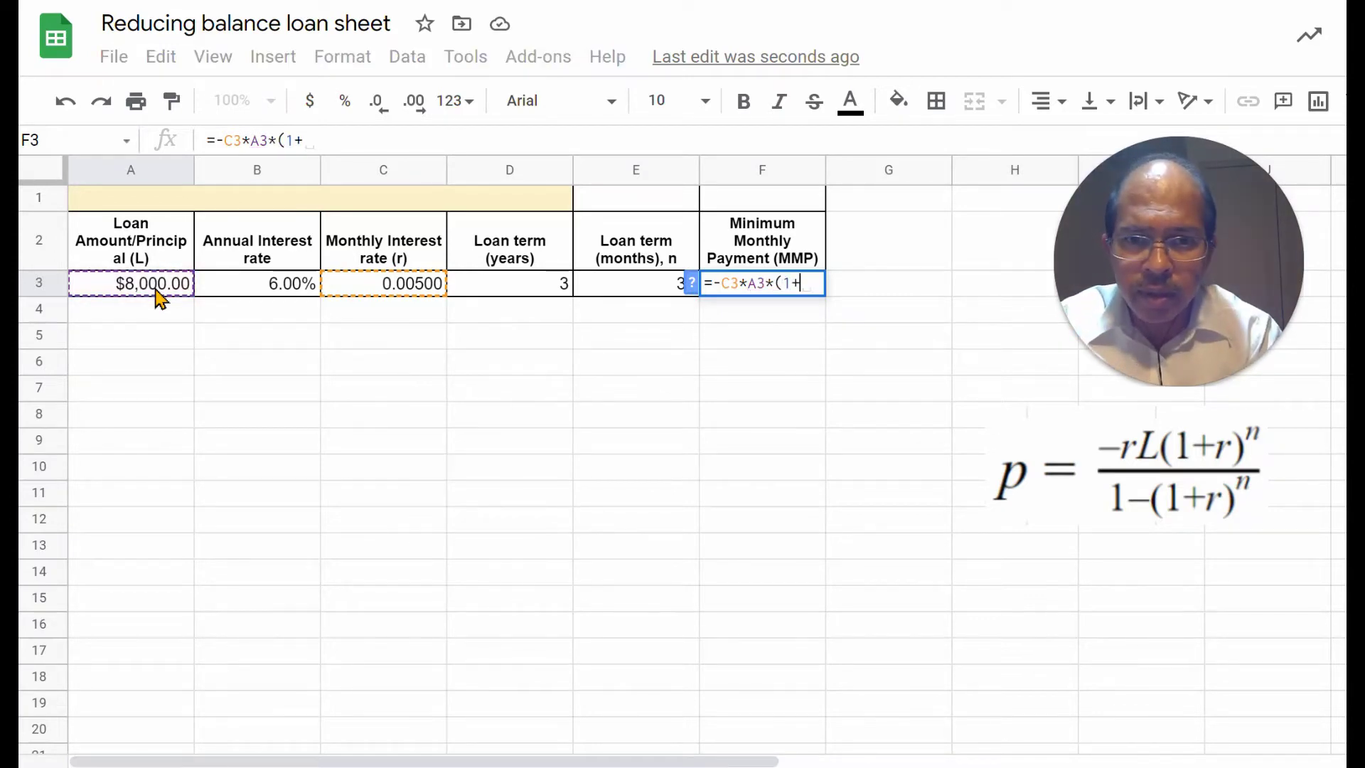
left_click(390, 288)
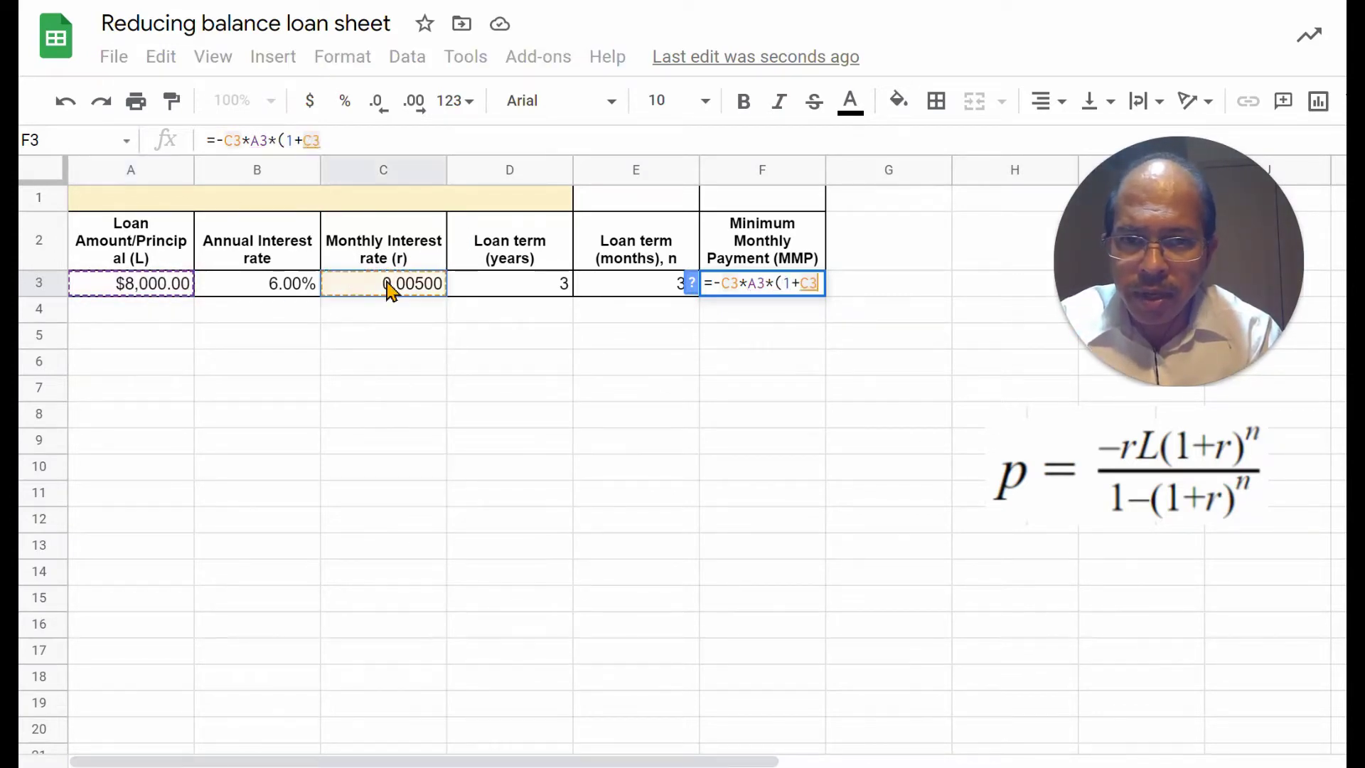
type(")")
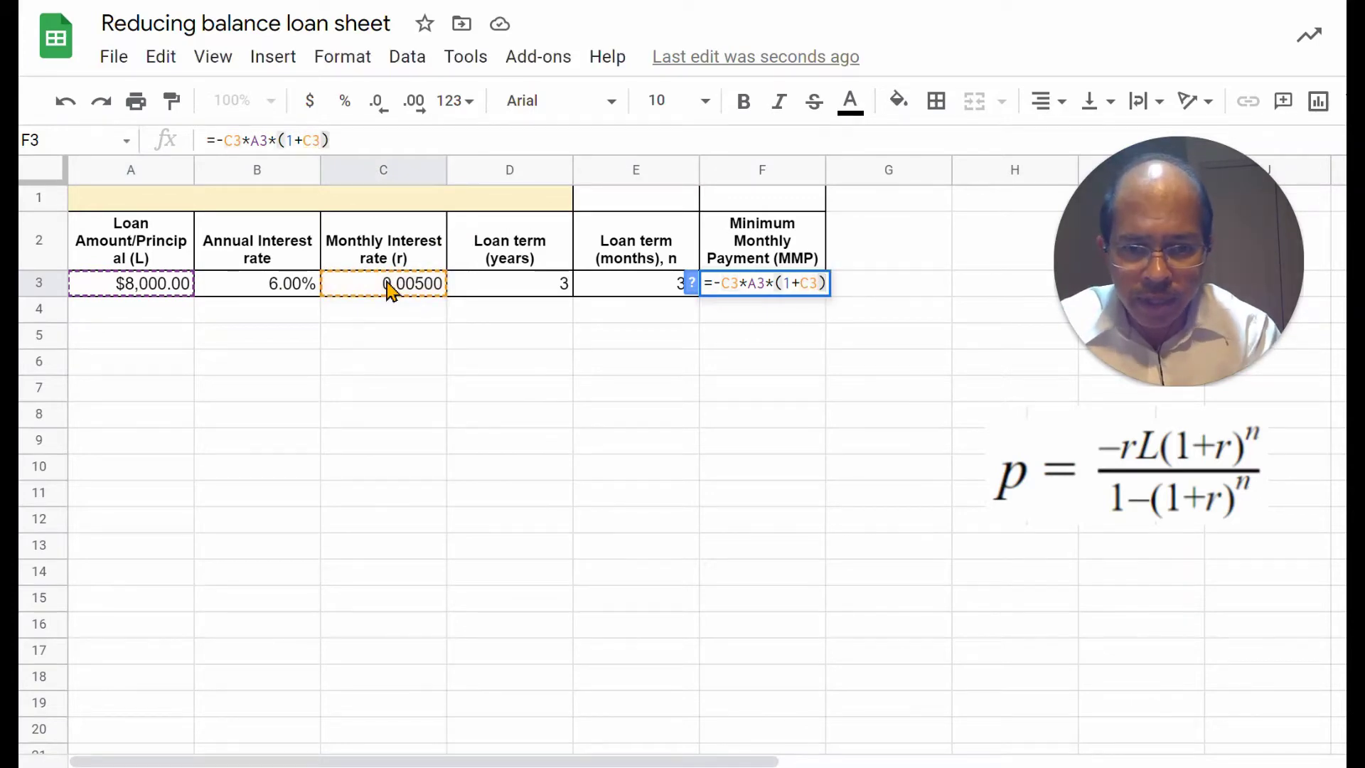
type("^")
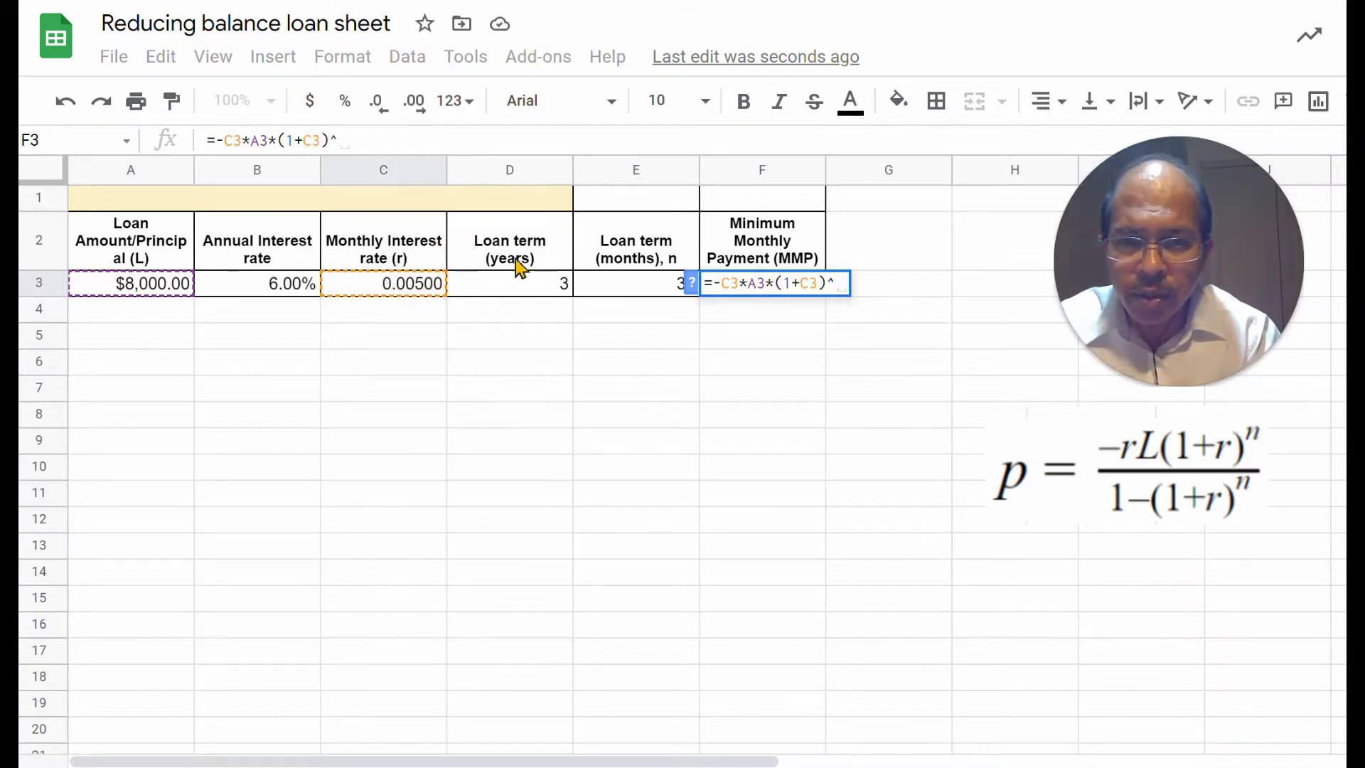
left_click(617, 291)
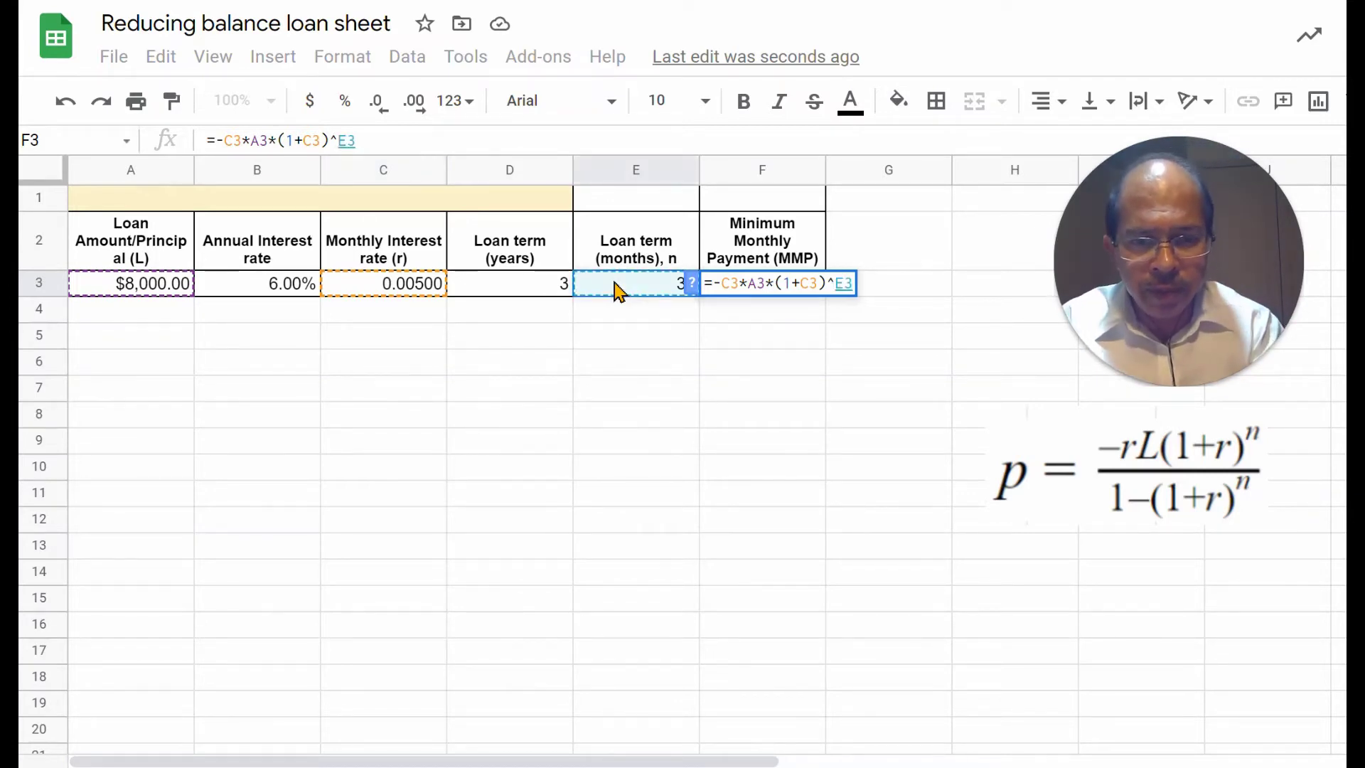
type("/(1-(1+")
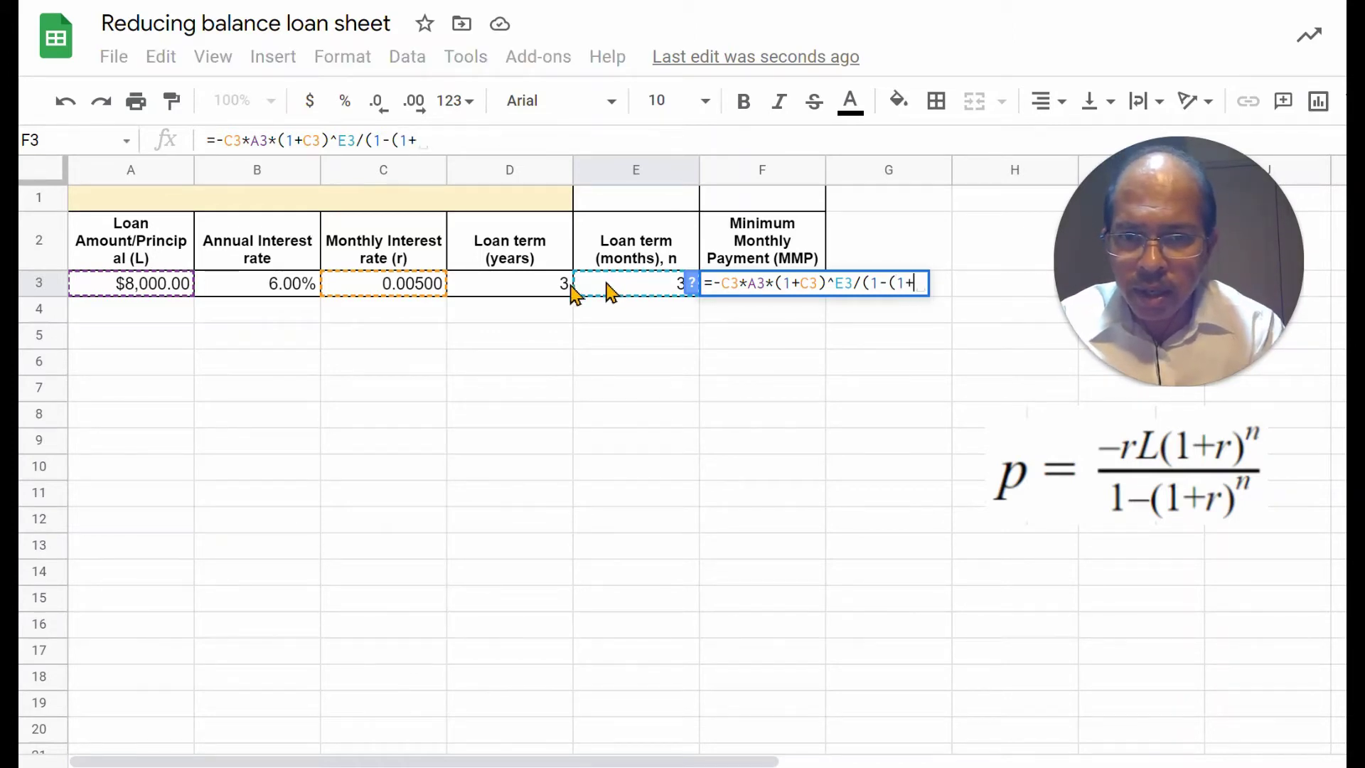
left_click(409, 288)
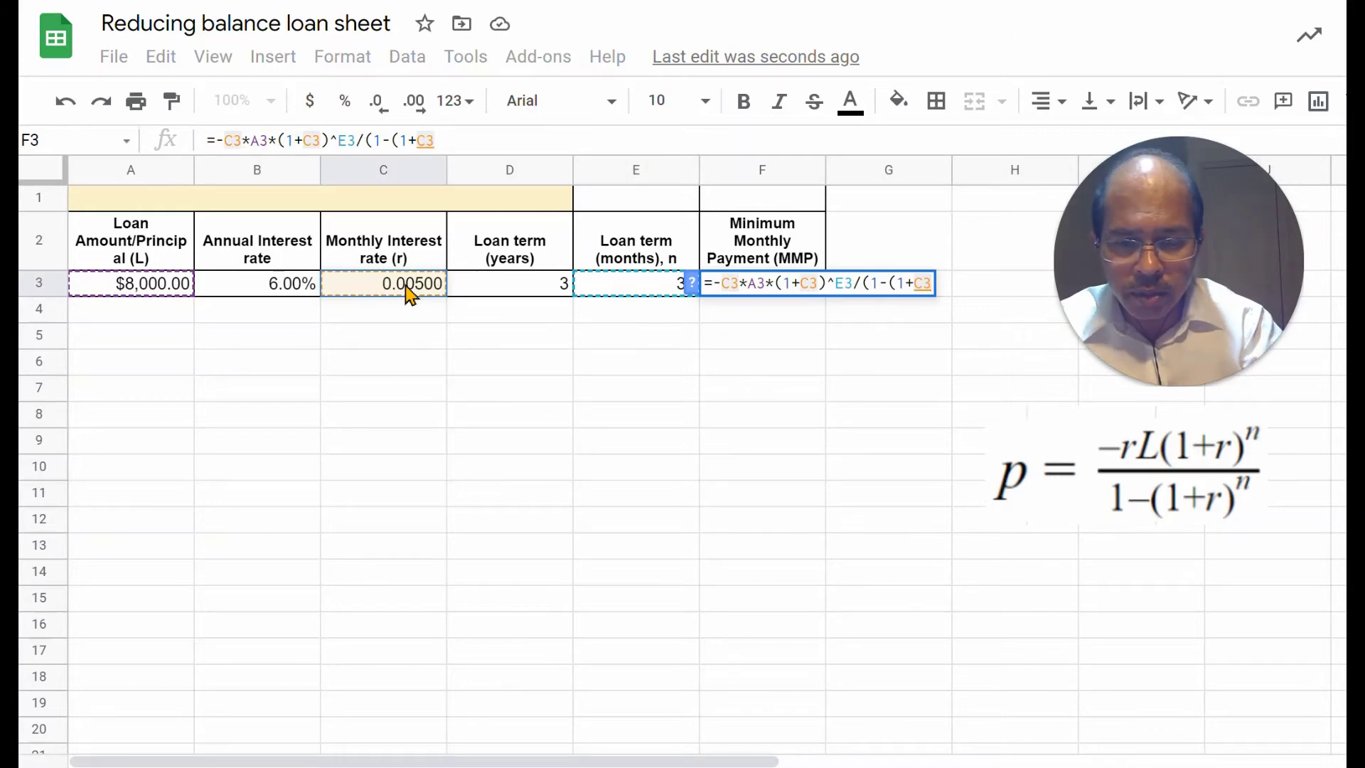
type(")^")
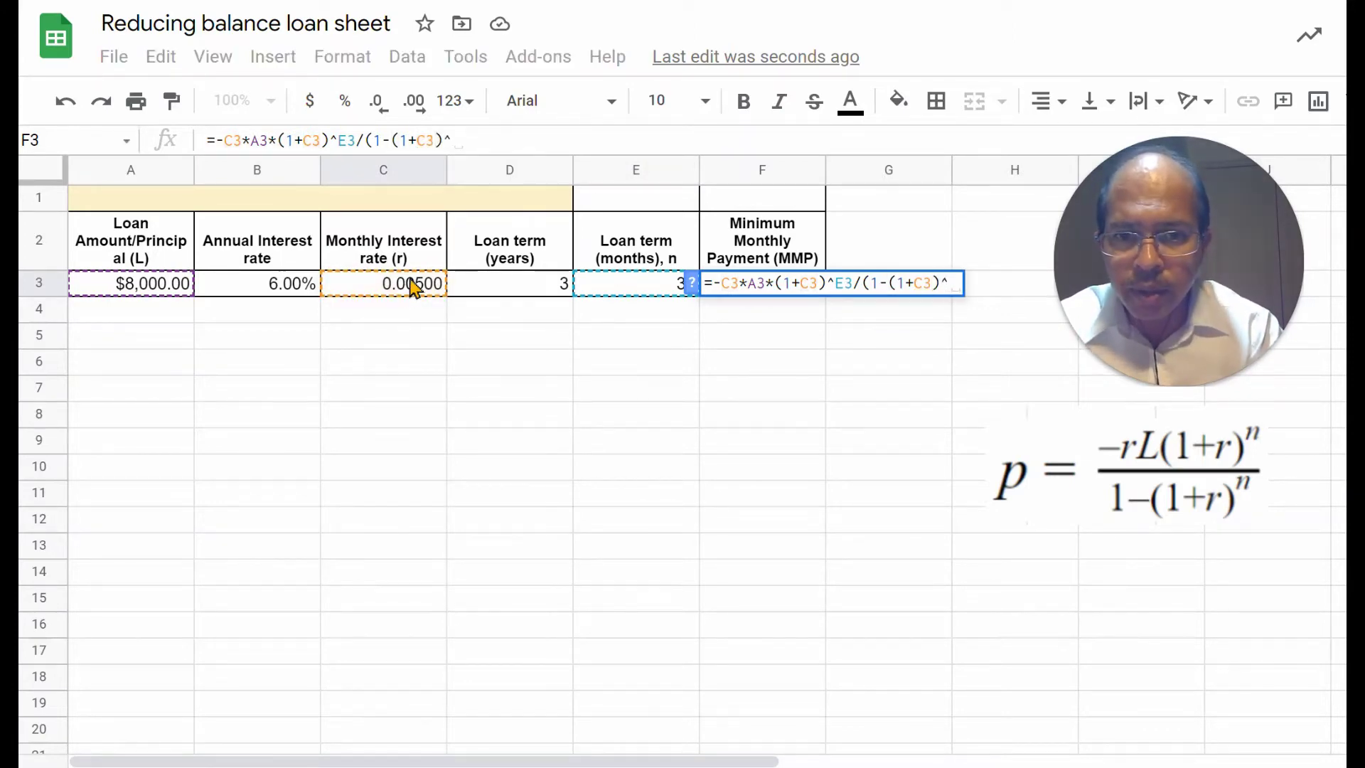
left_click(641, 297)
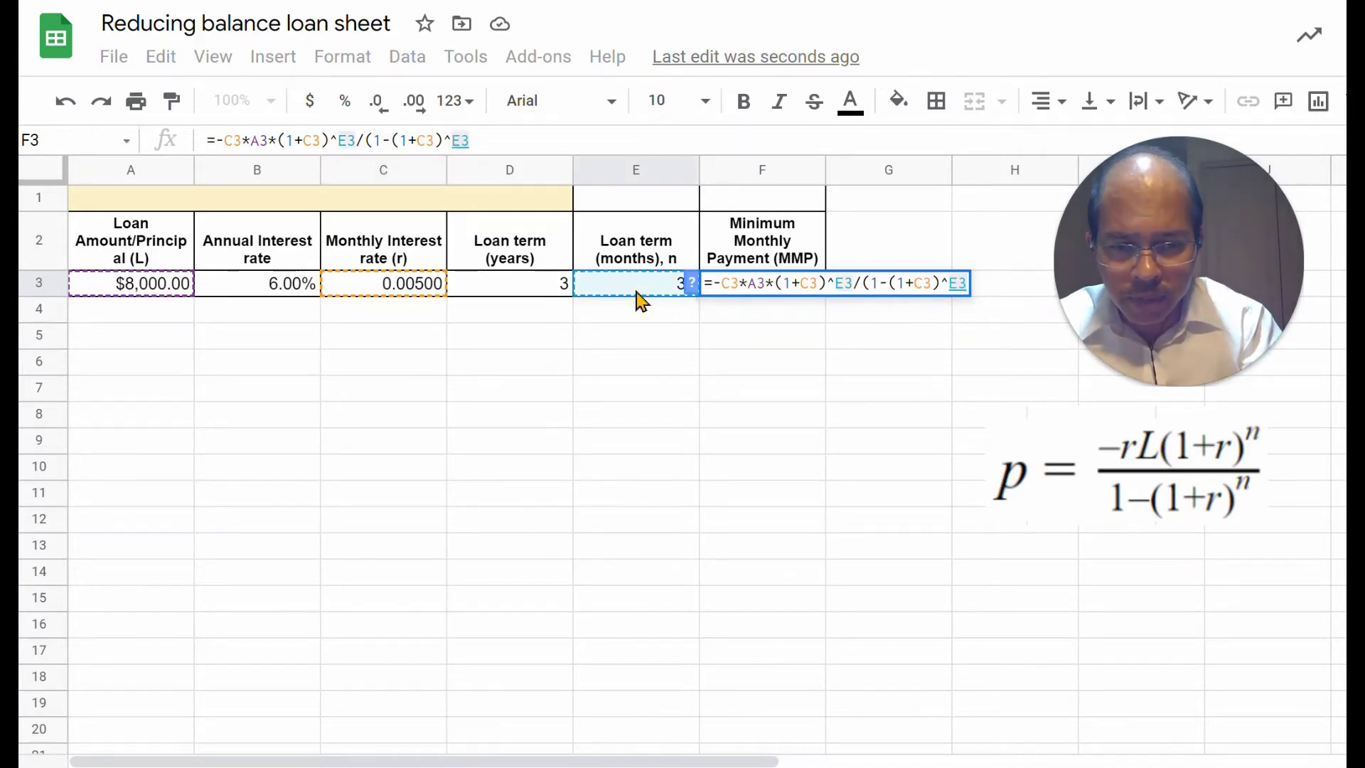
Step: Close and commit the F3 formula, showing a $243.38 minimum monthly payment
type(")")
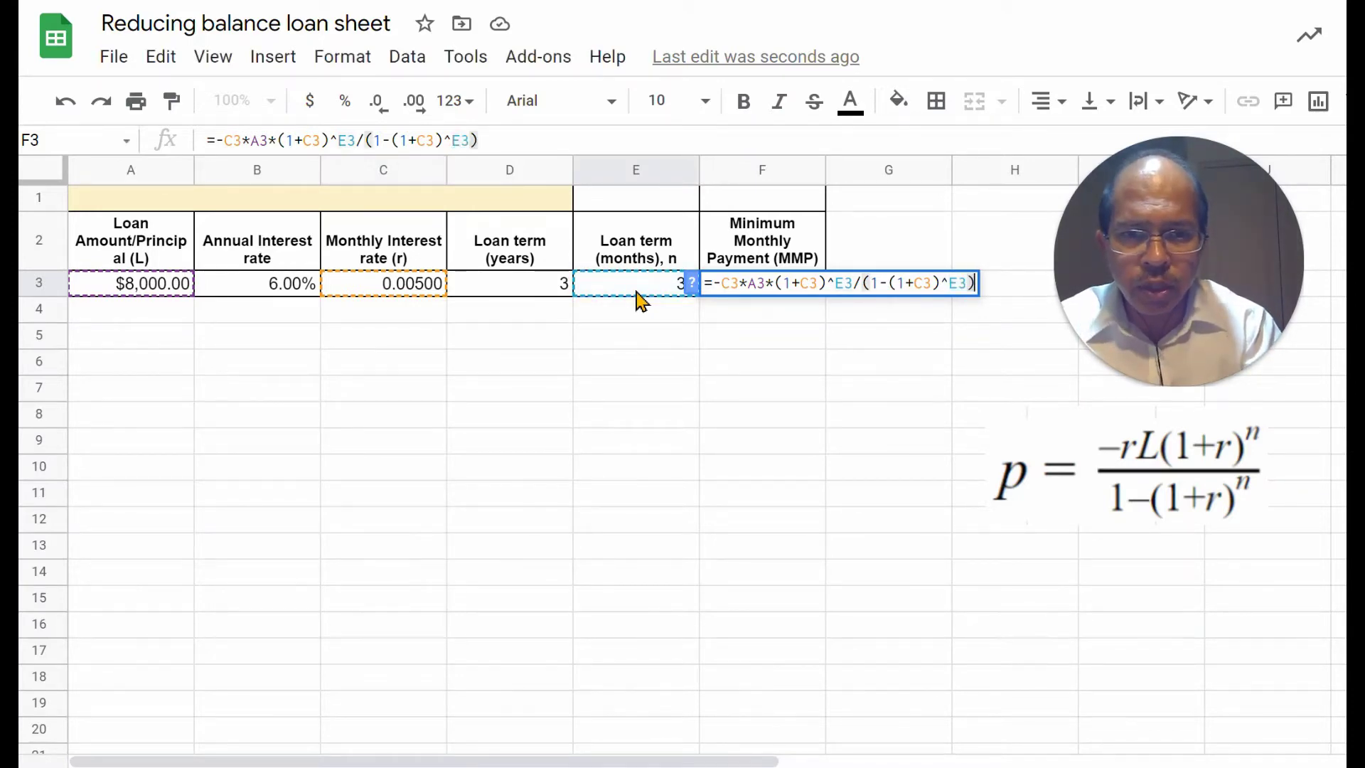
key("Return")
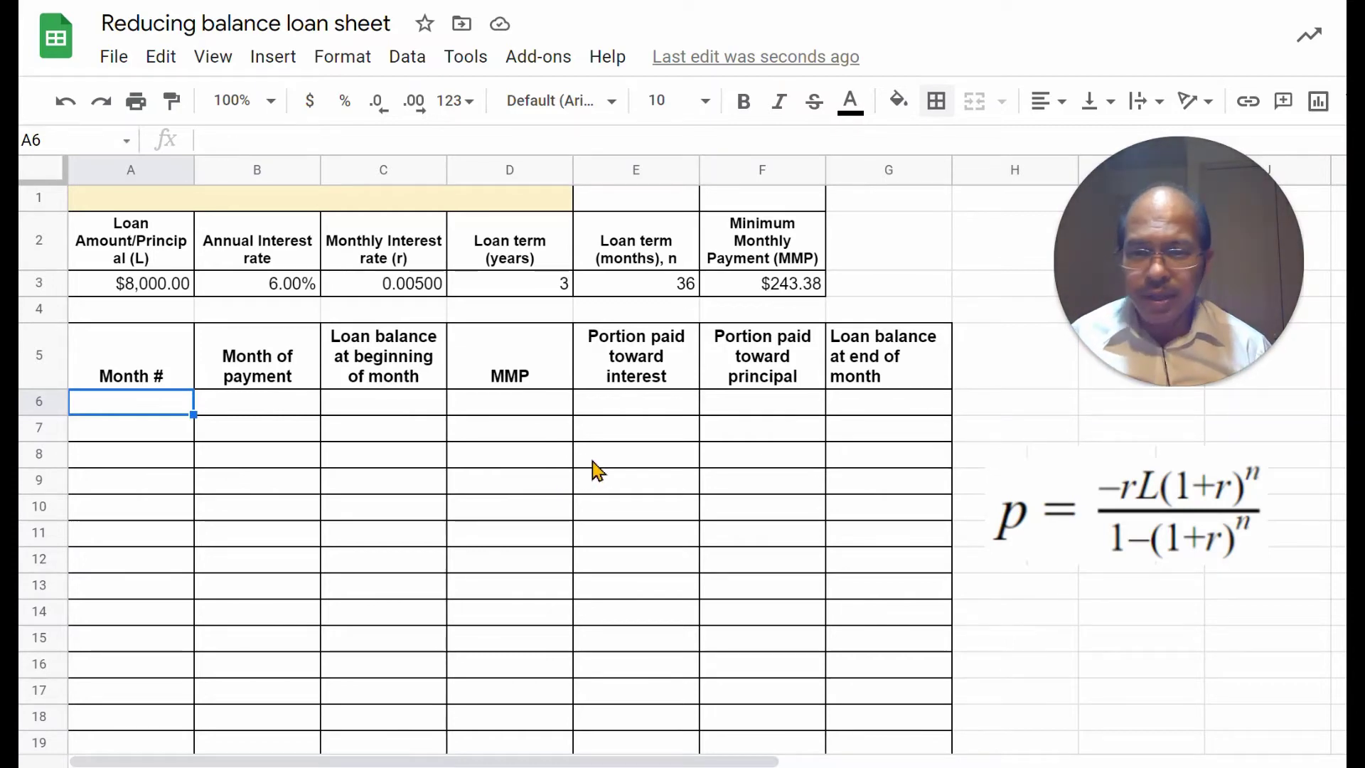
Step: Enter 1 in A6 and fill the Month # column down to 36 in A41
type("1")
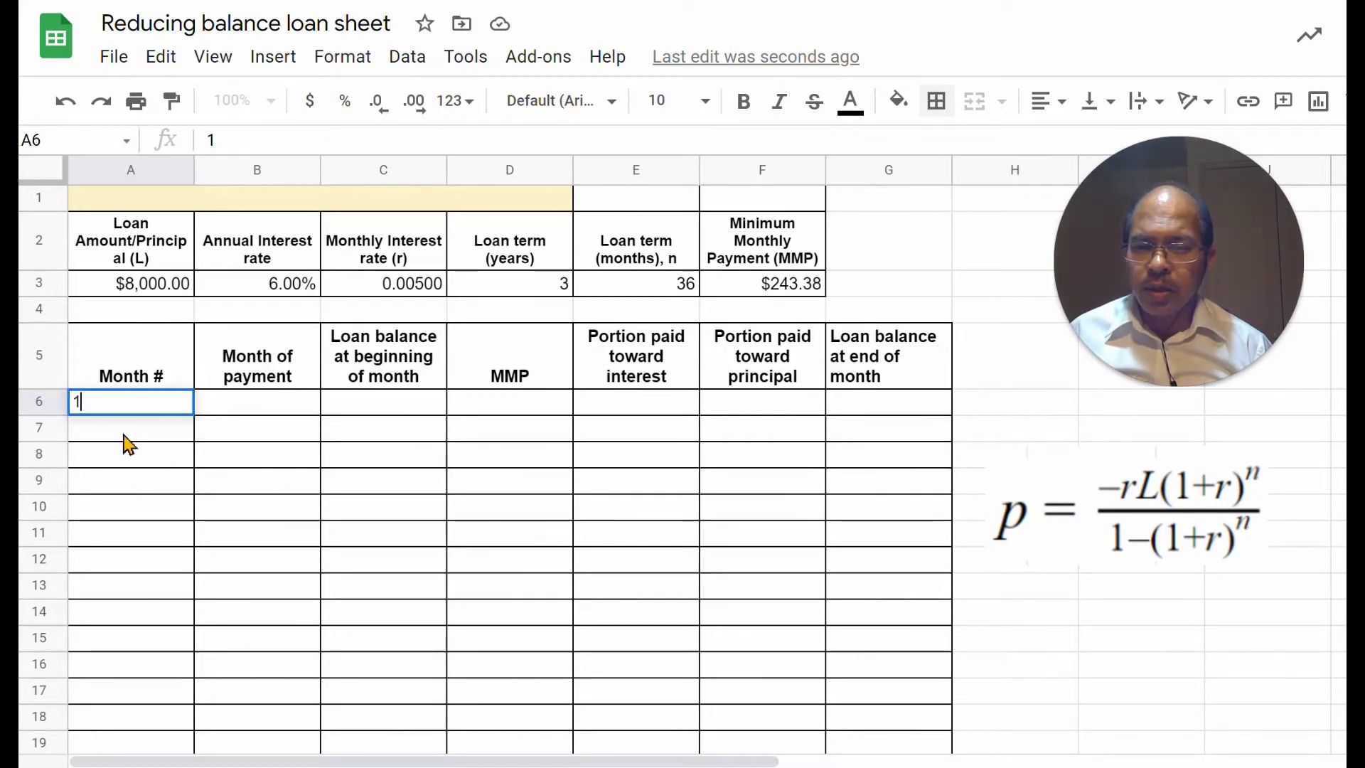
key("Return")
left_click(148, 404)
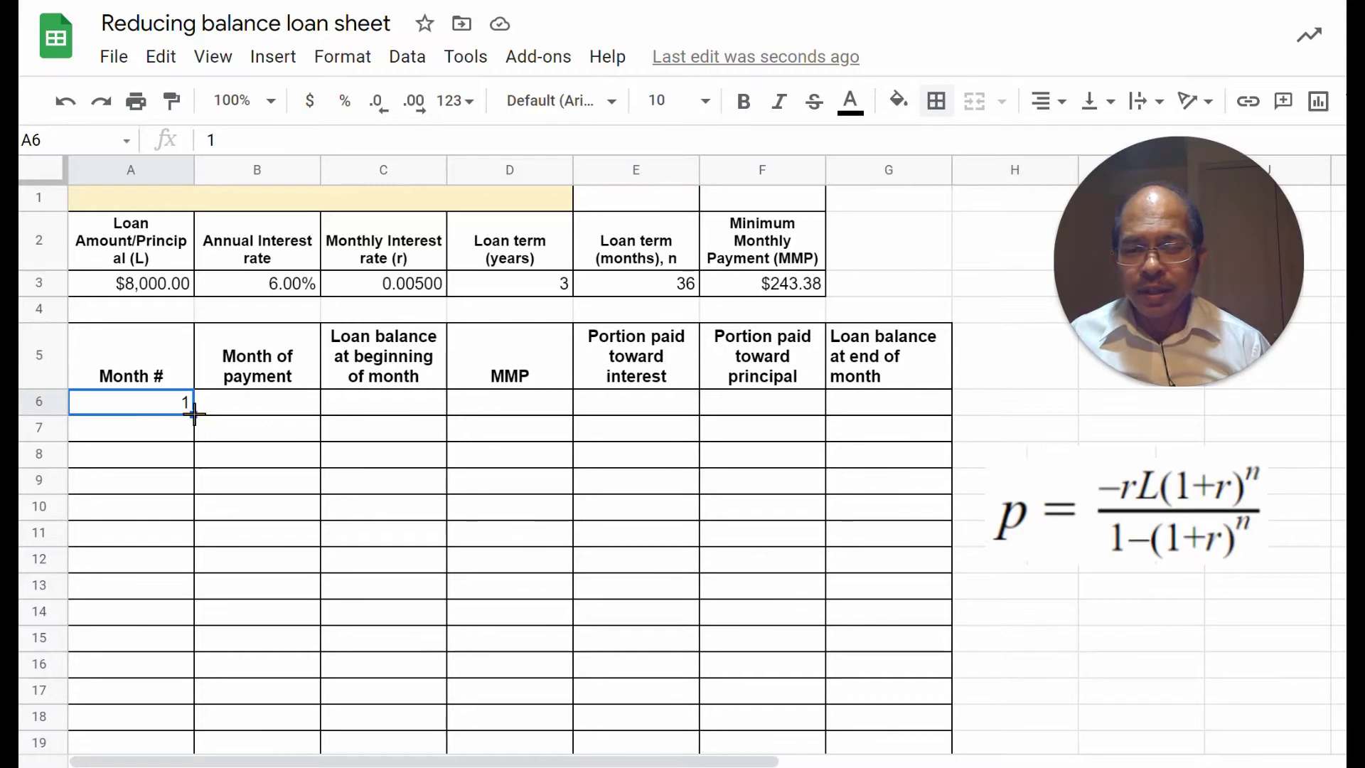
left_click_drag(194, 412, 343, 558)
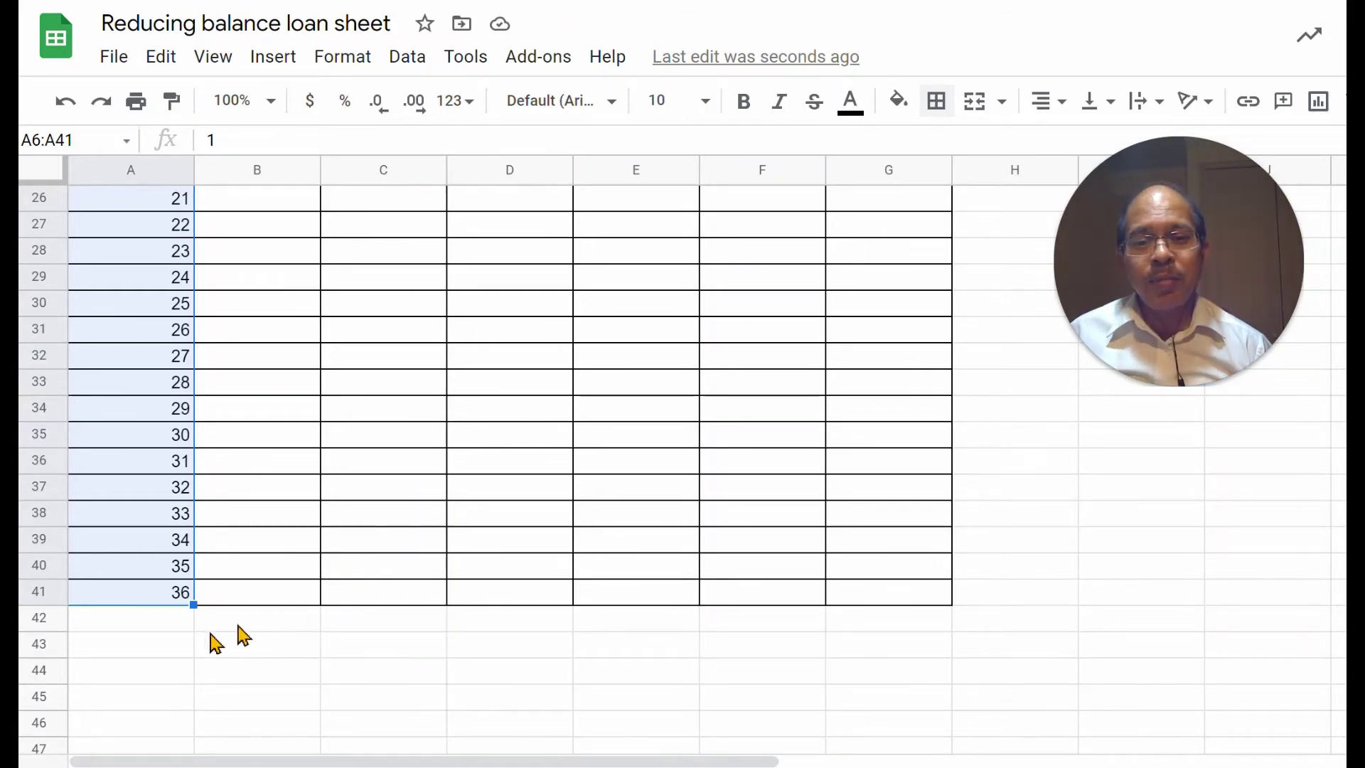
scroll(280, 672, "up", 10)
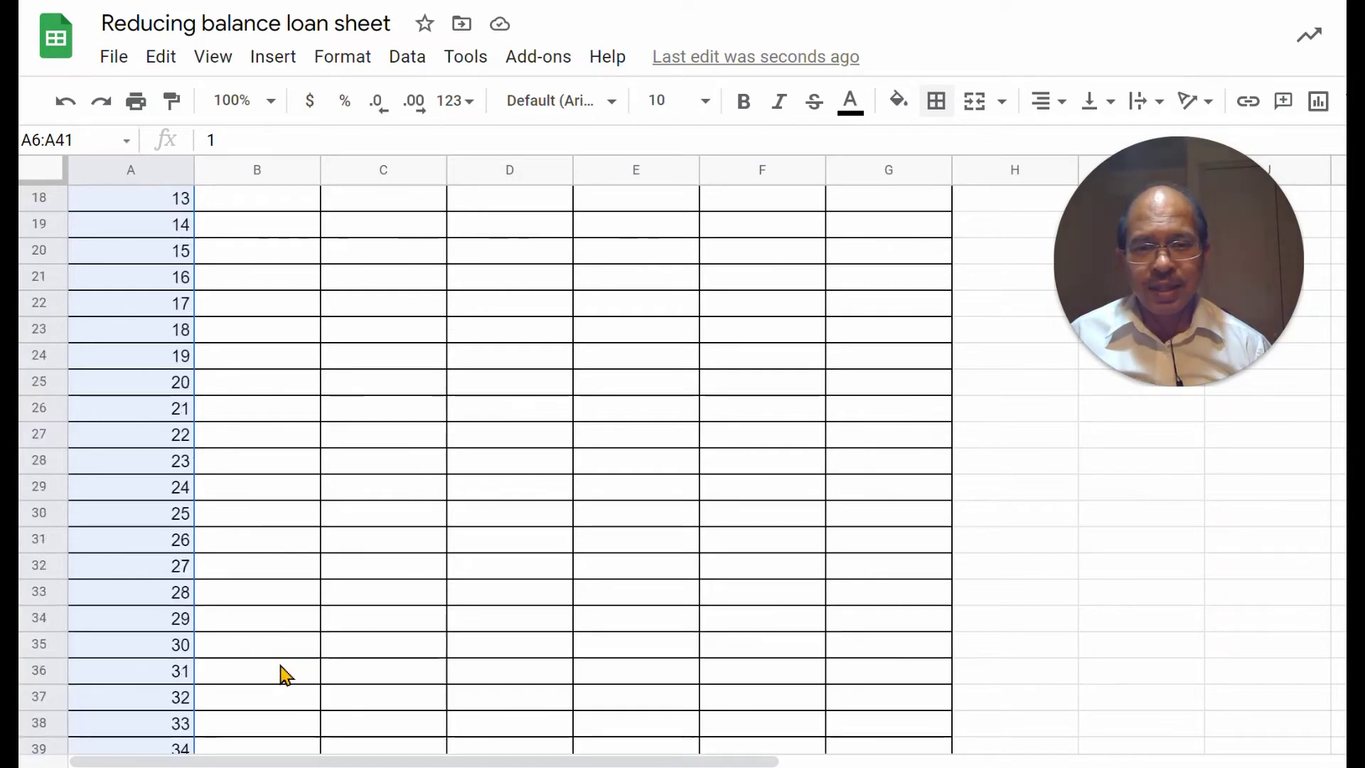
left_click(378, 613)
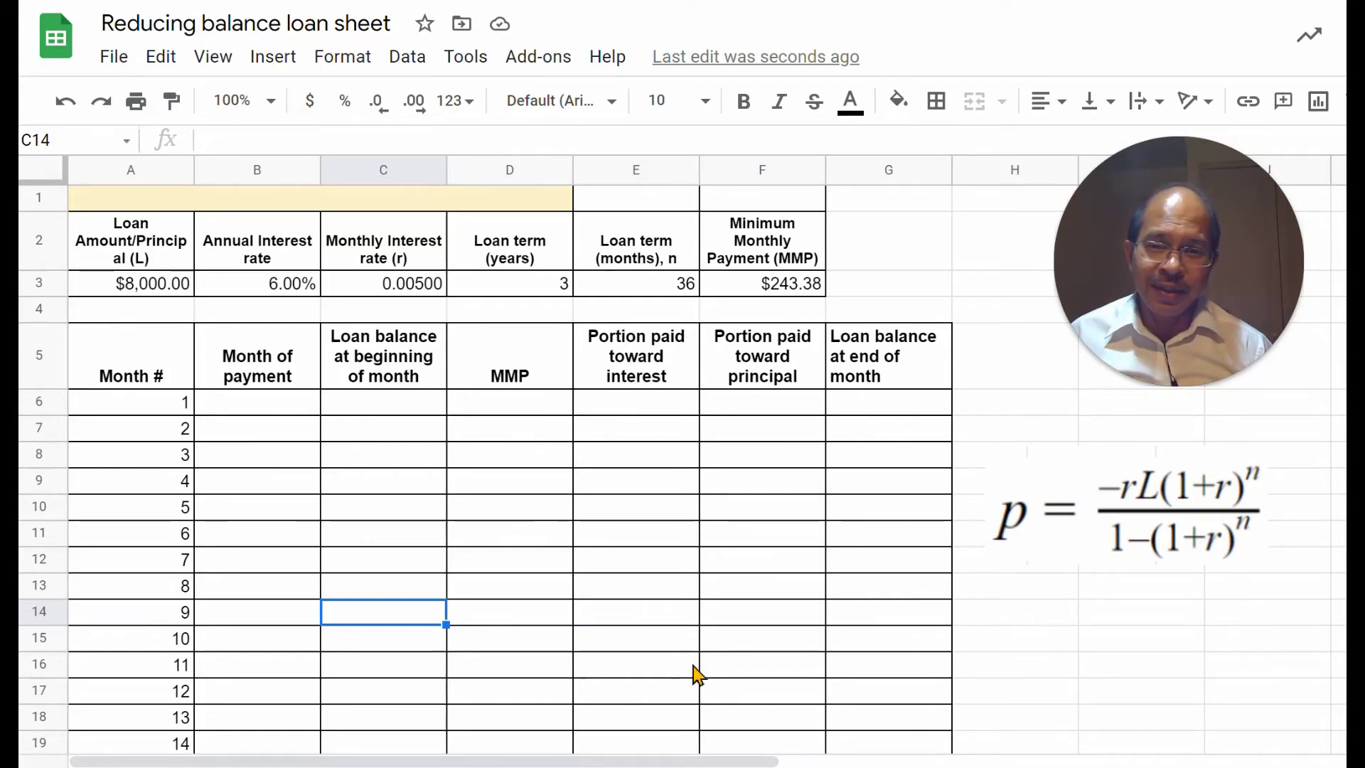
Step: Enter 3/2021 and 4/2021 in B6:B7 and fill the monthly dates down to 2/2024
left_click(260, 405)
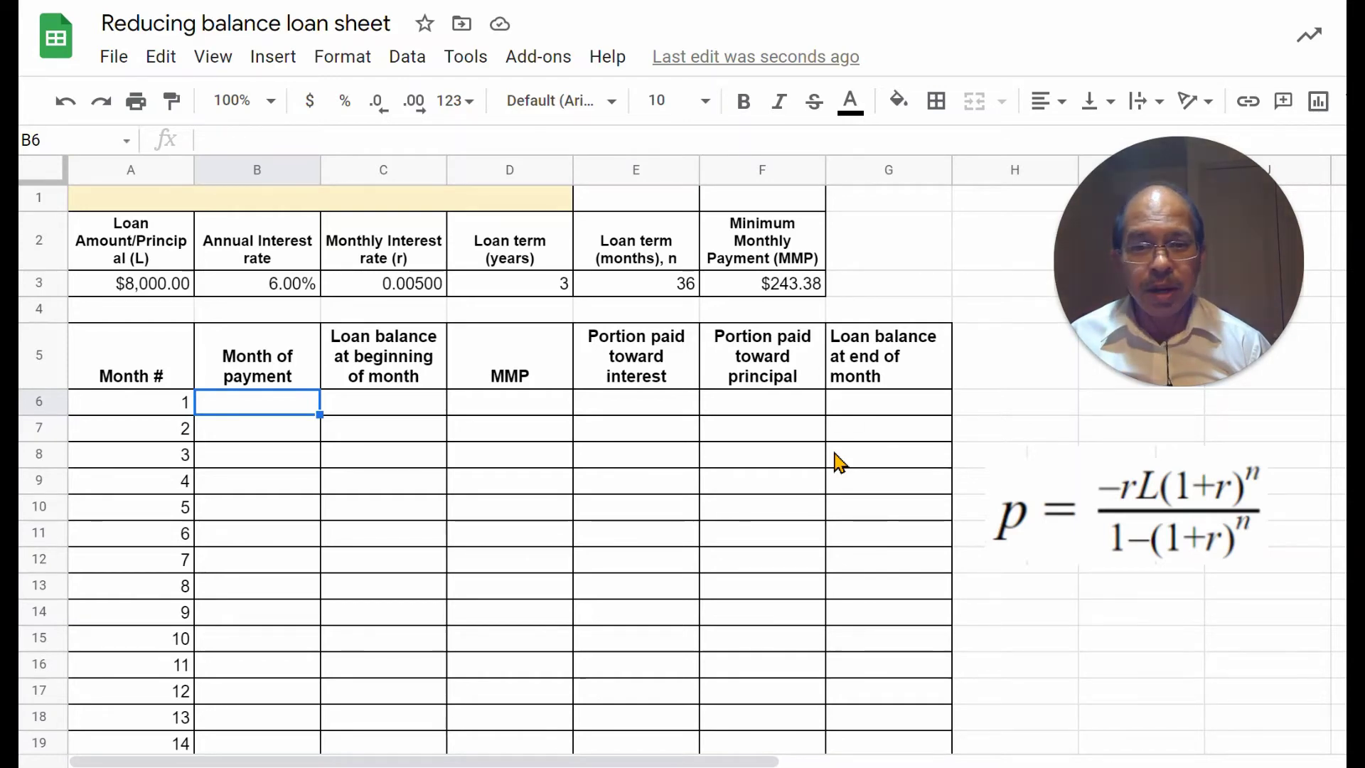
type("3/2021")
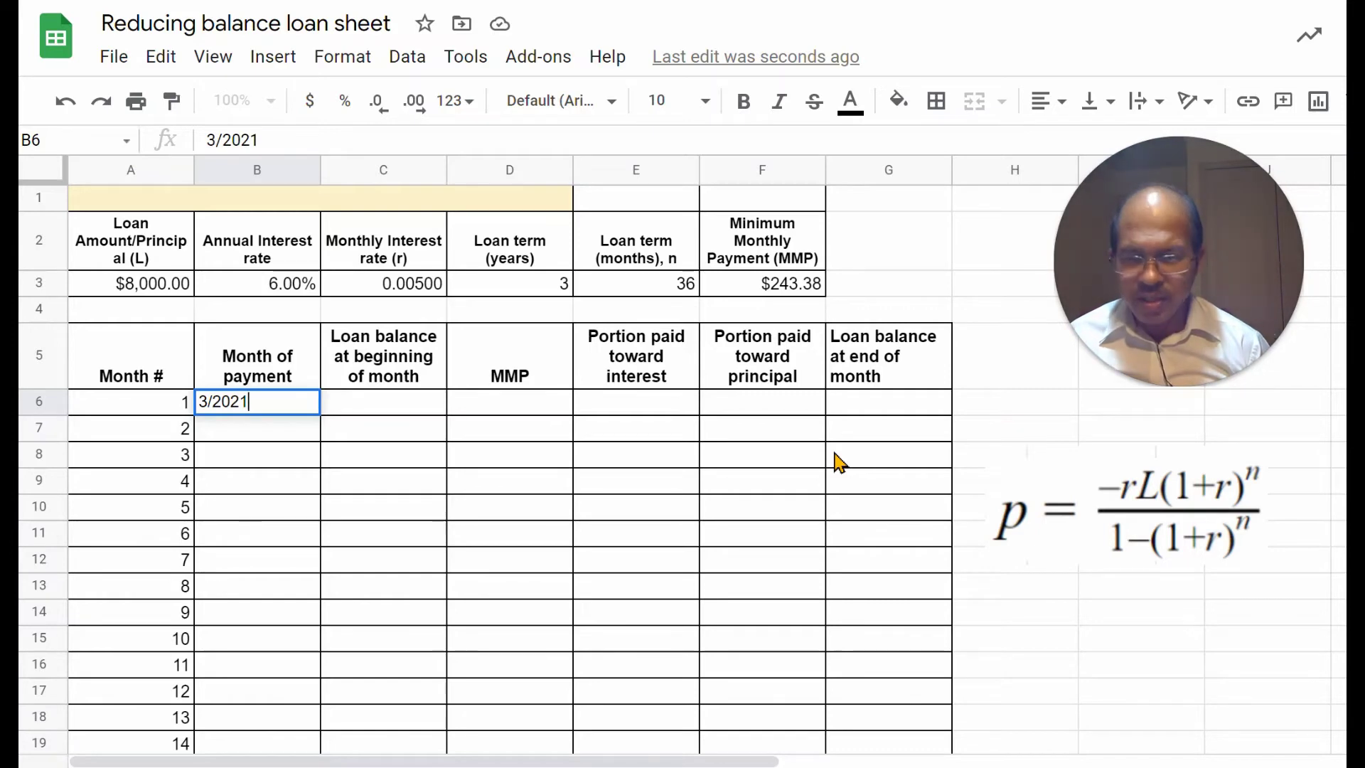
key("Return")
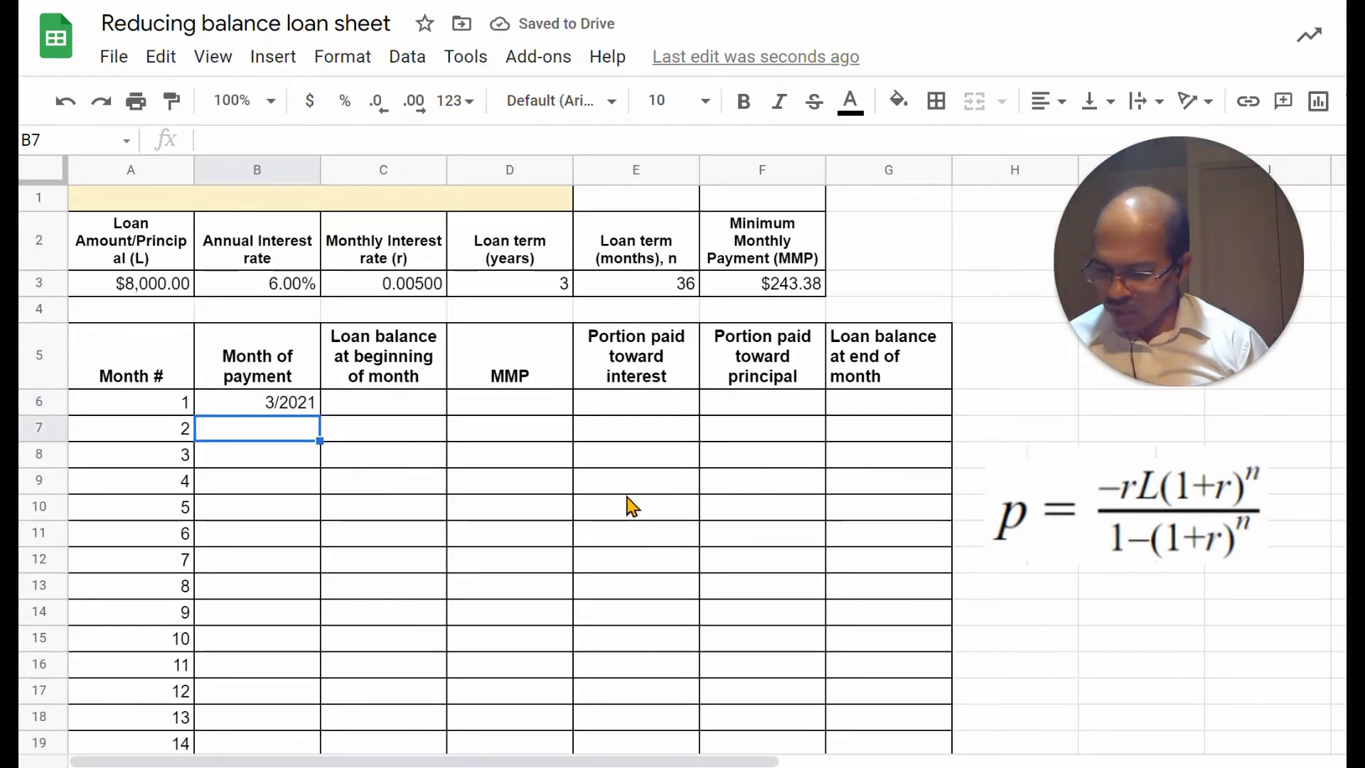
type("4/20")
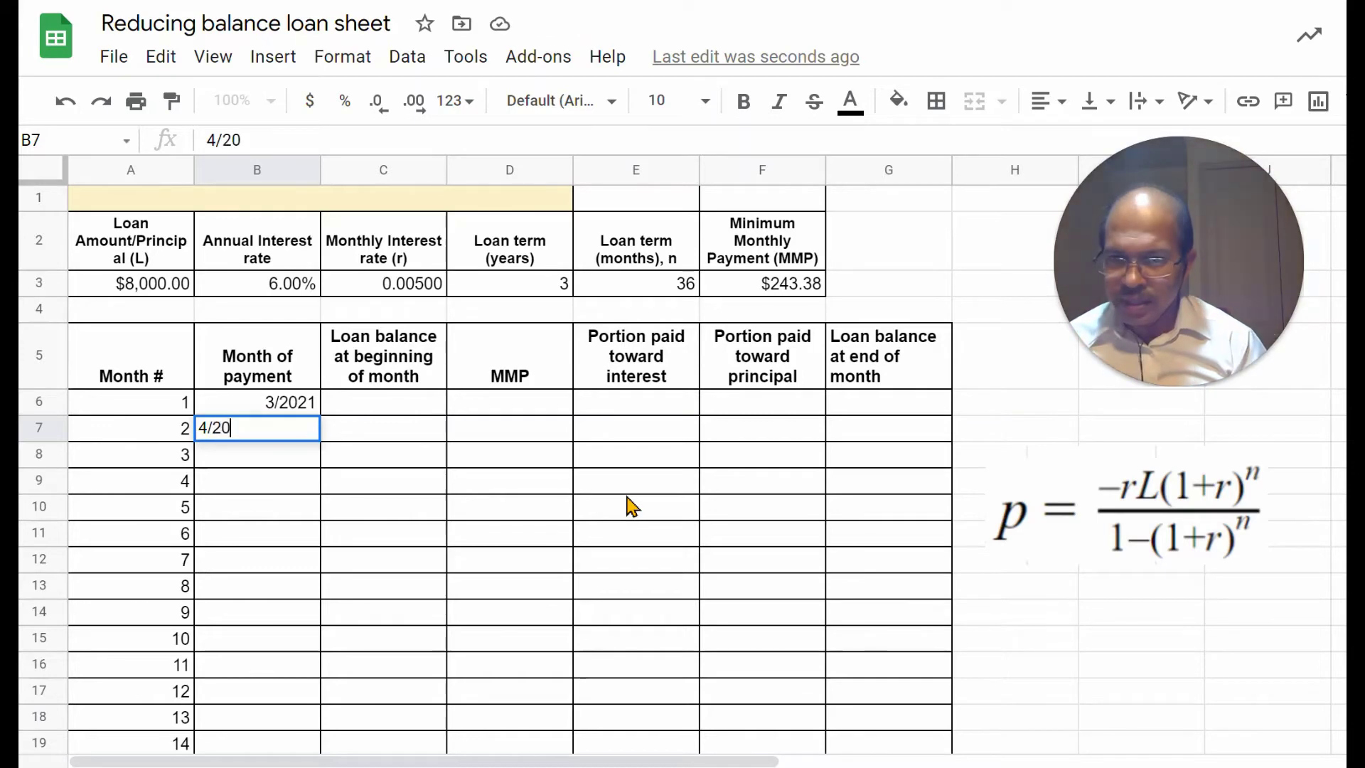
type("21")
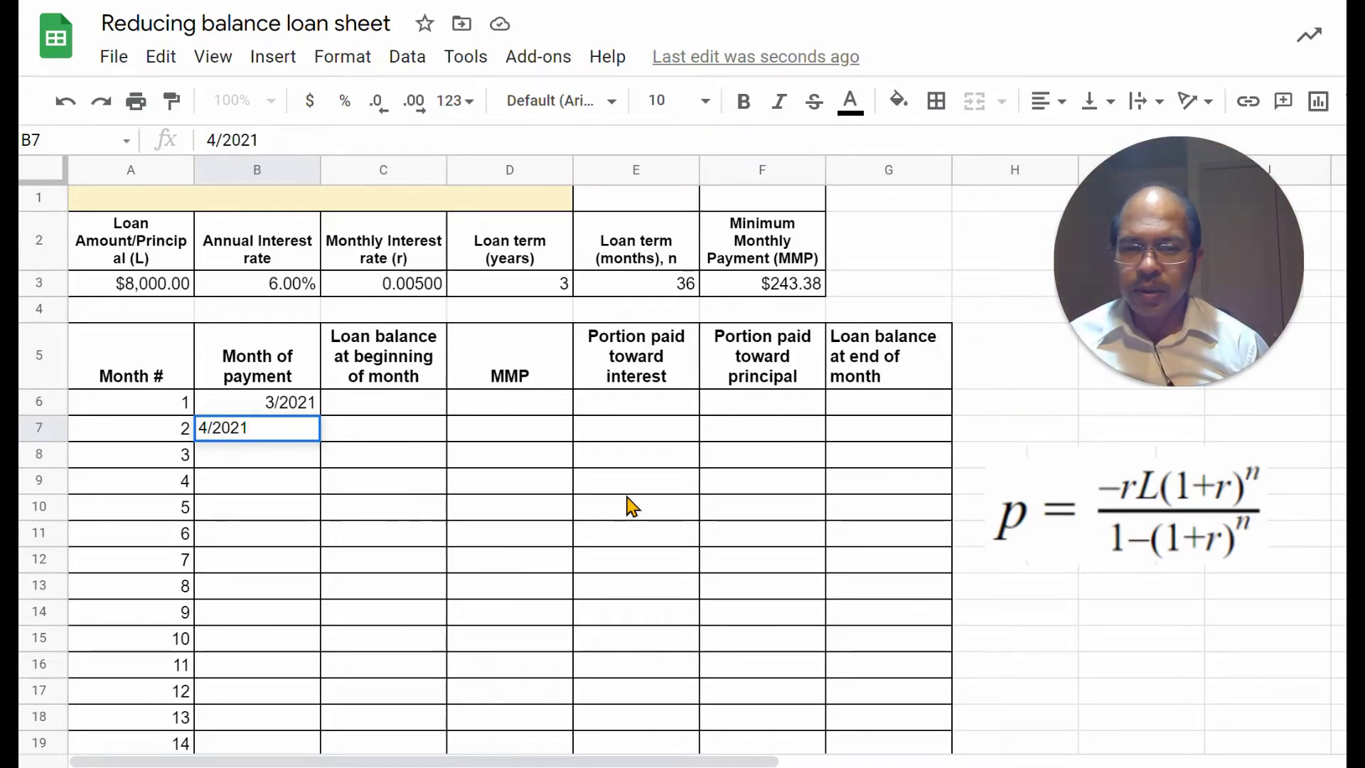
key("Down")
key("Down")
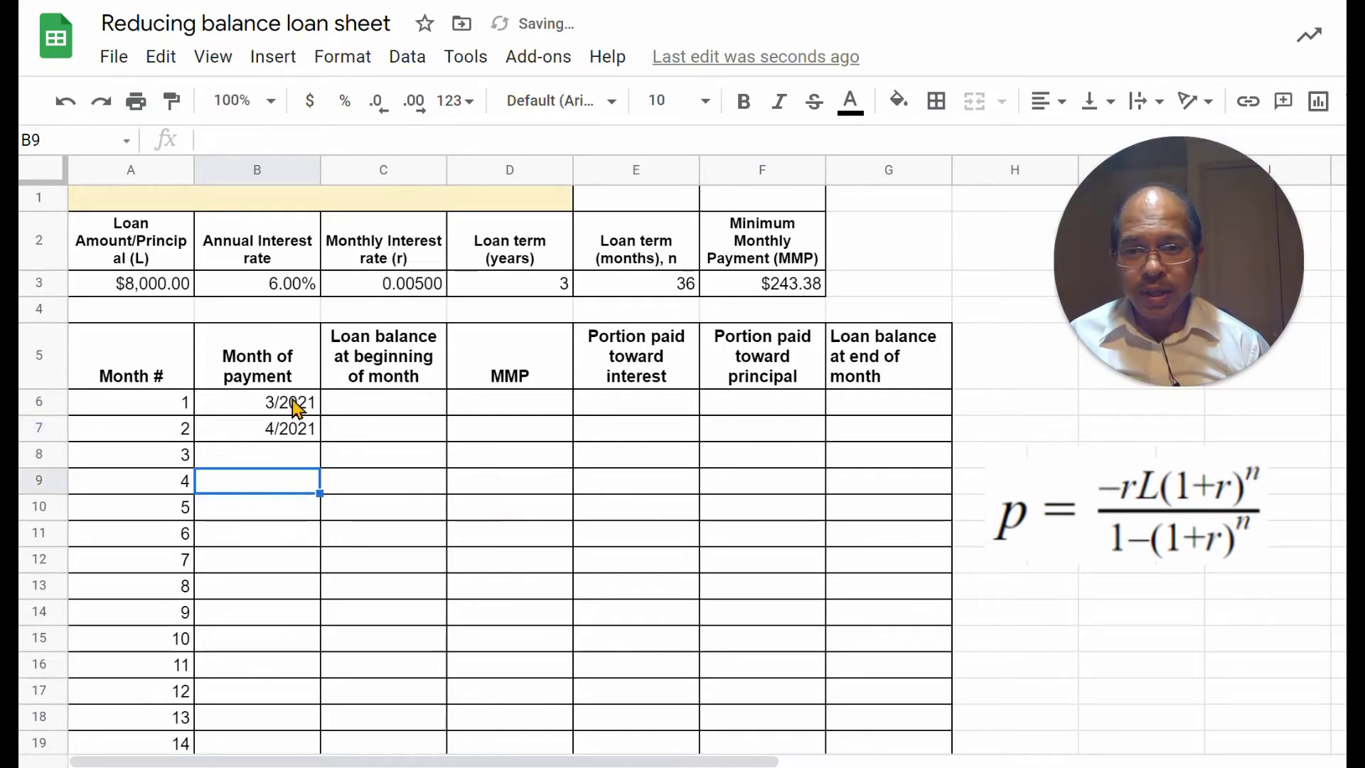
left_click_drag(295, 405, 305, 435)
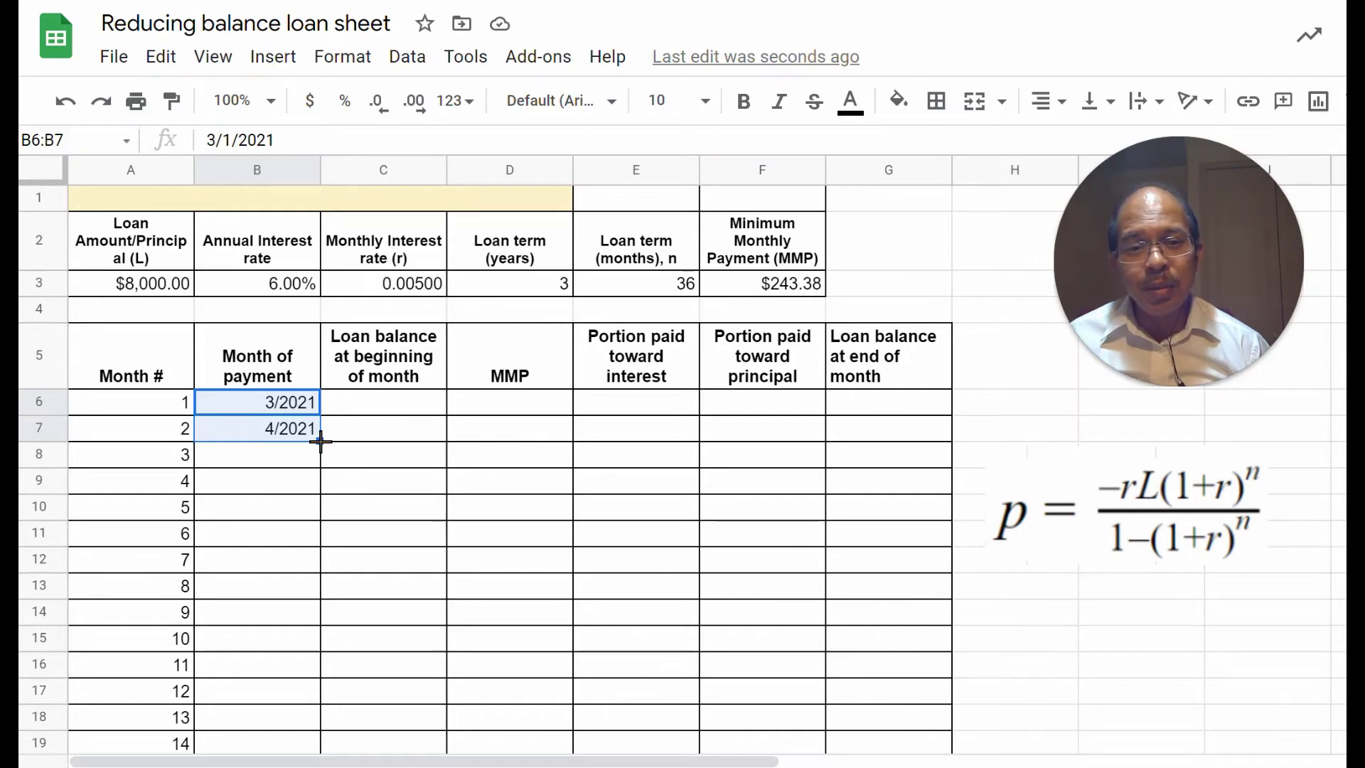
left_click_drag(320, 442, 306, 551)
scroll(517, 507, "up", 5)
scroll(517, 506, "up", 4)
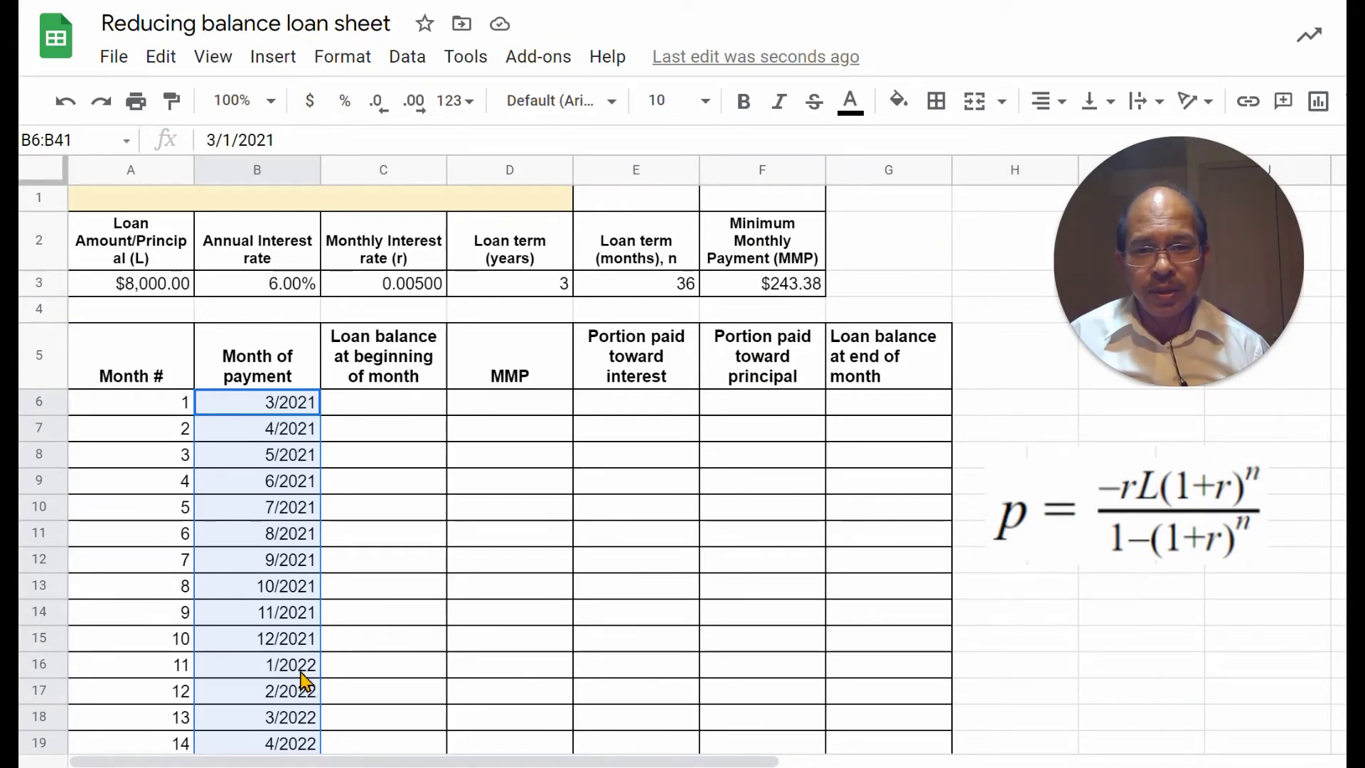
Step: Set C6 to =A3 so the first beginning balance shows $8,000.00
left_click(398, 413)
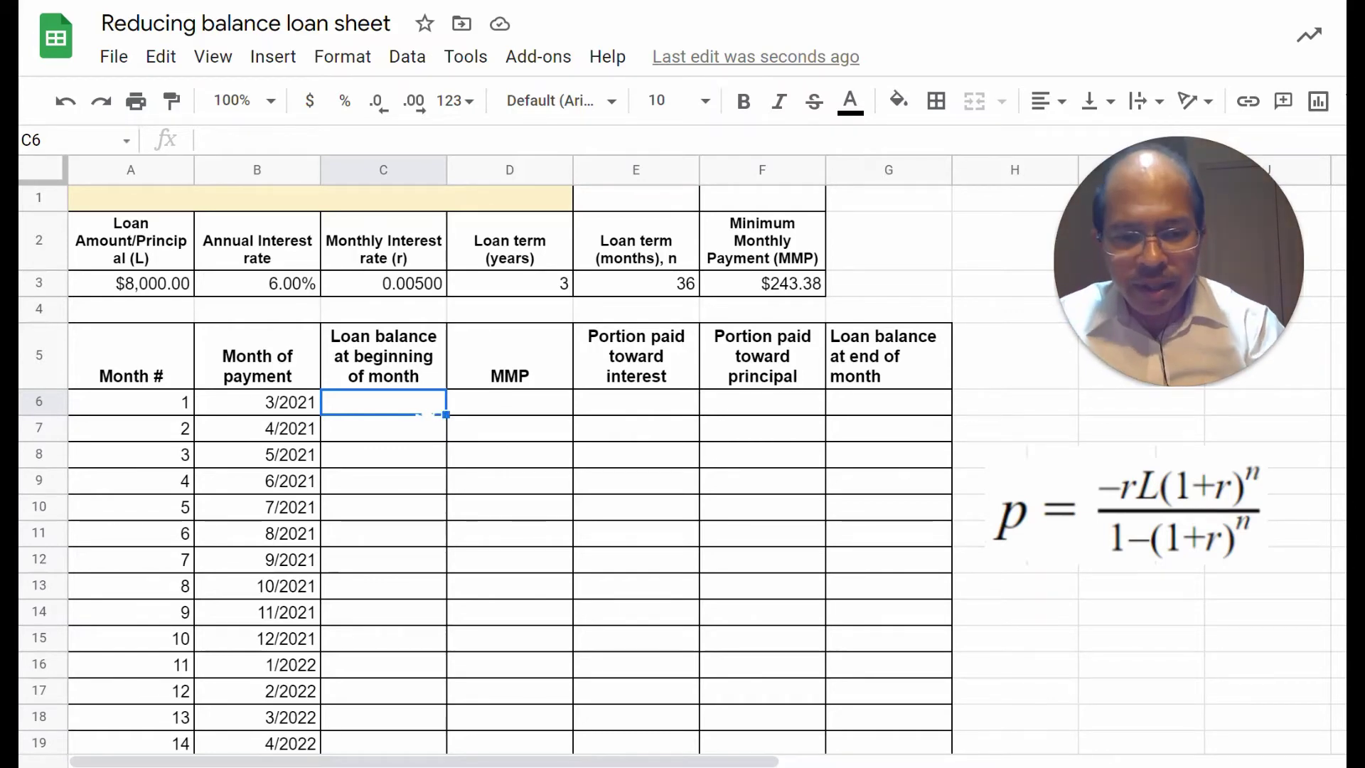
type("=")
left_click(121, 284)
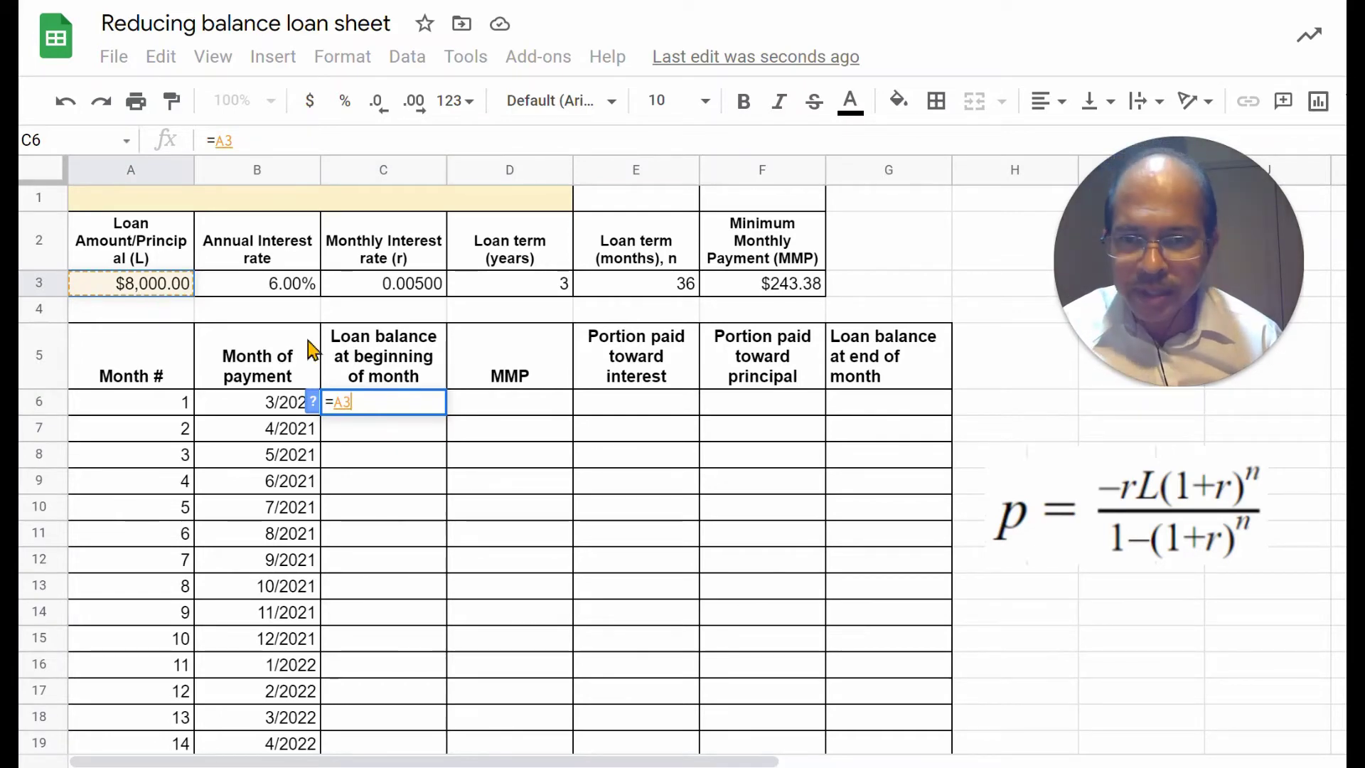
key("Return")
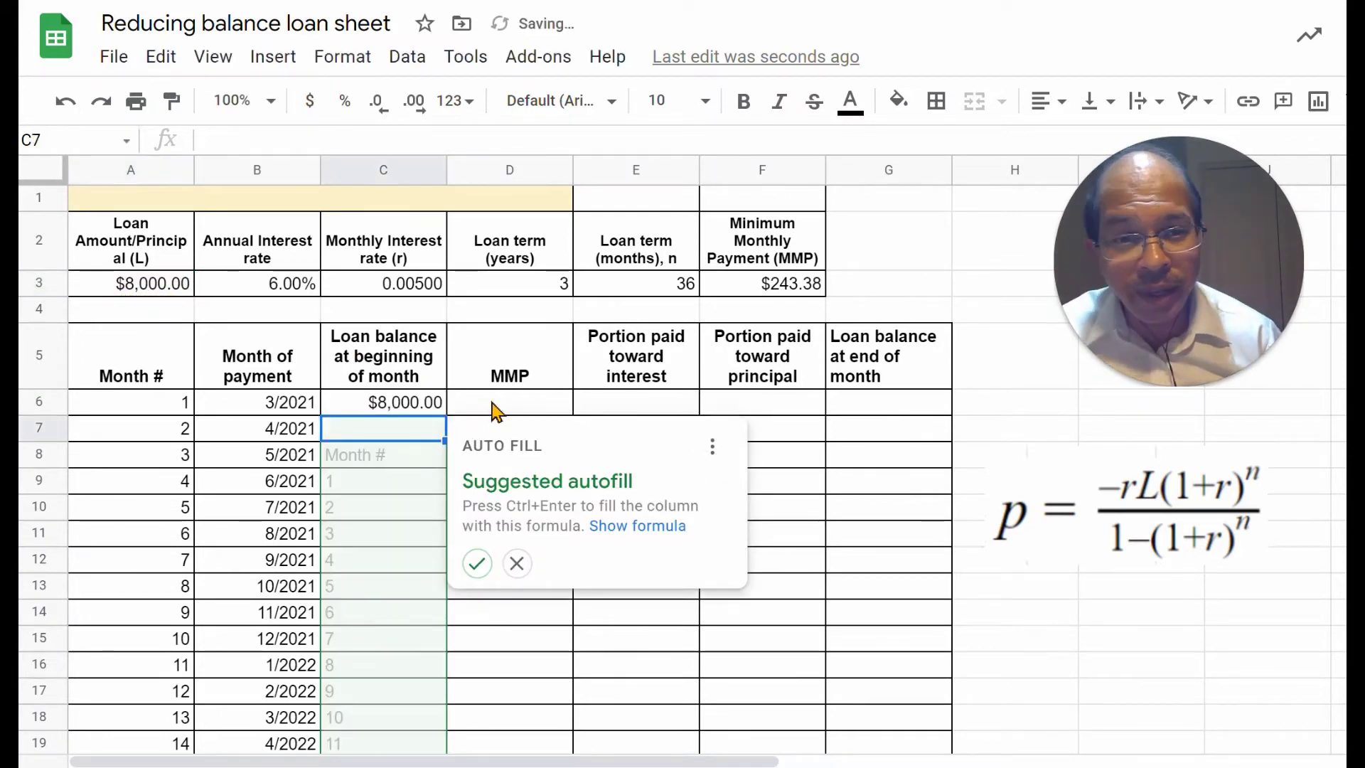
Step: Enter =F3 in D6 as the first month's MMP
left_click(498, 409)
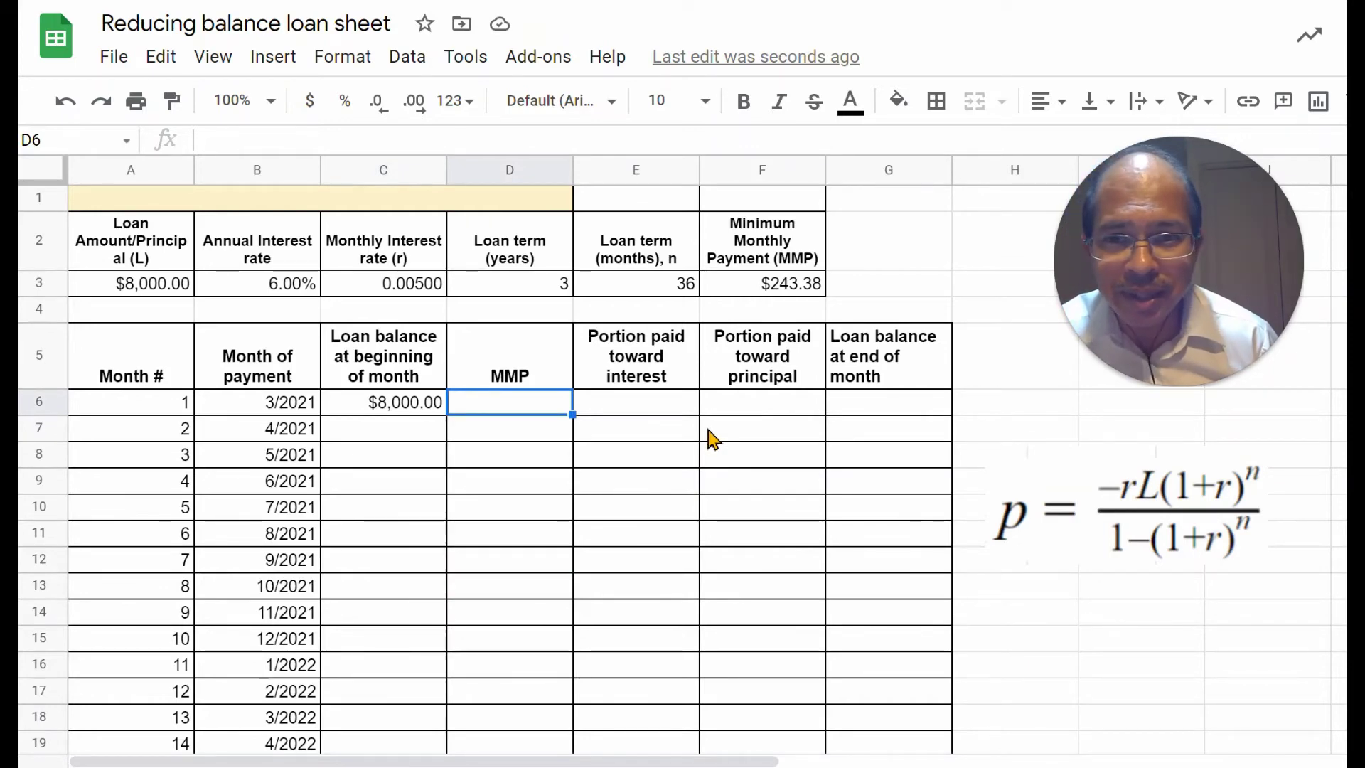
type("=")
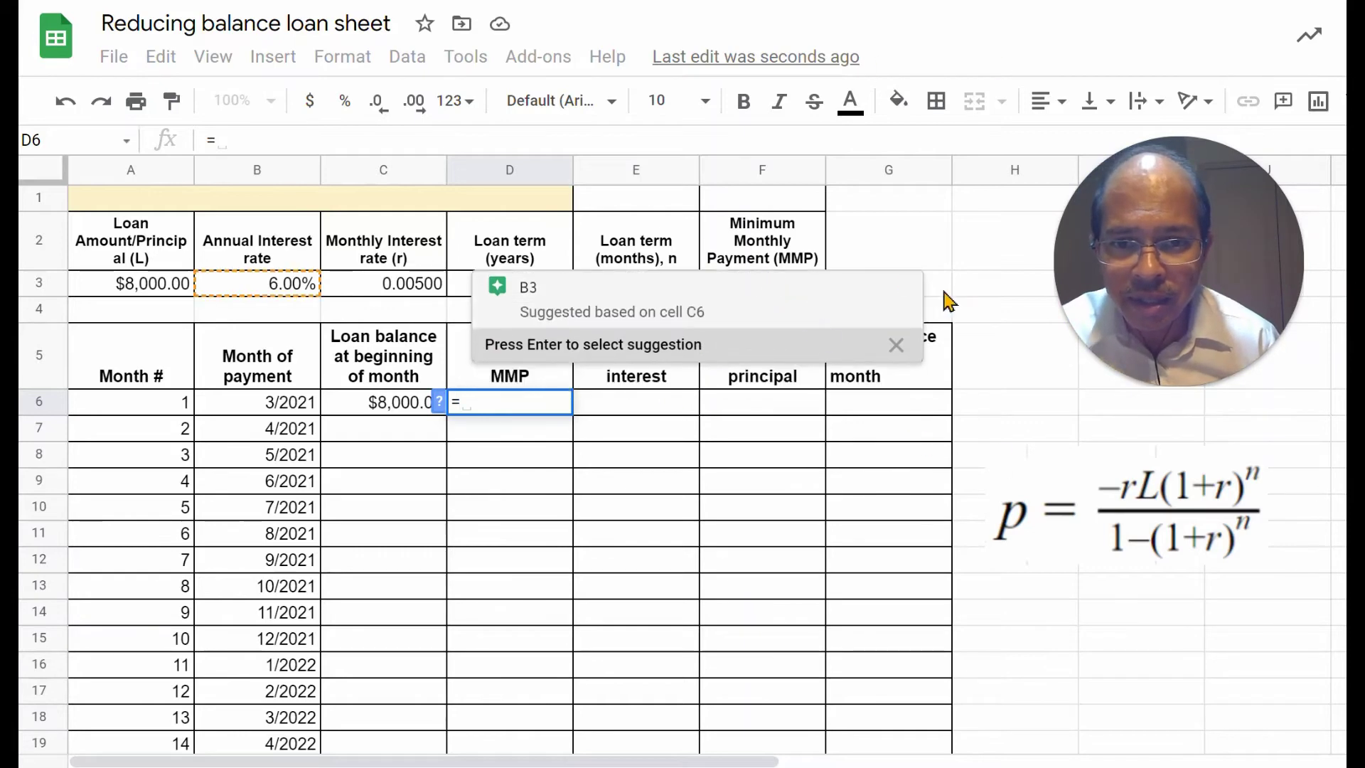
left_click(896, 345)
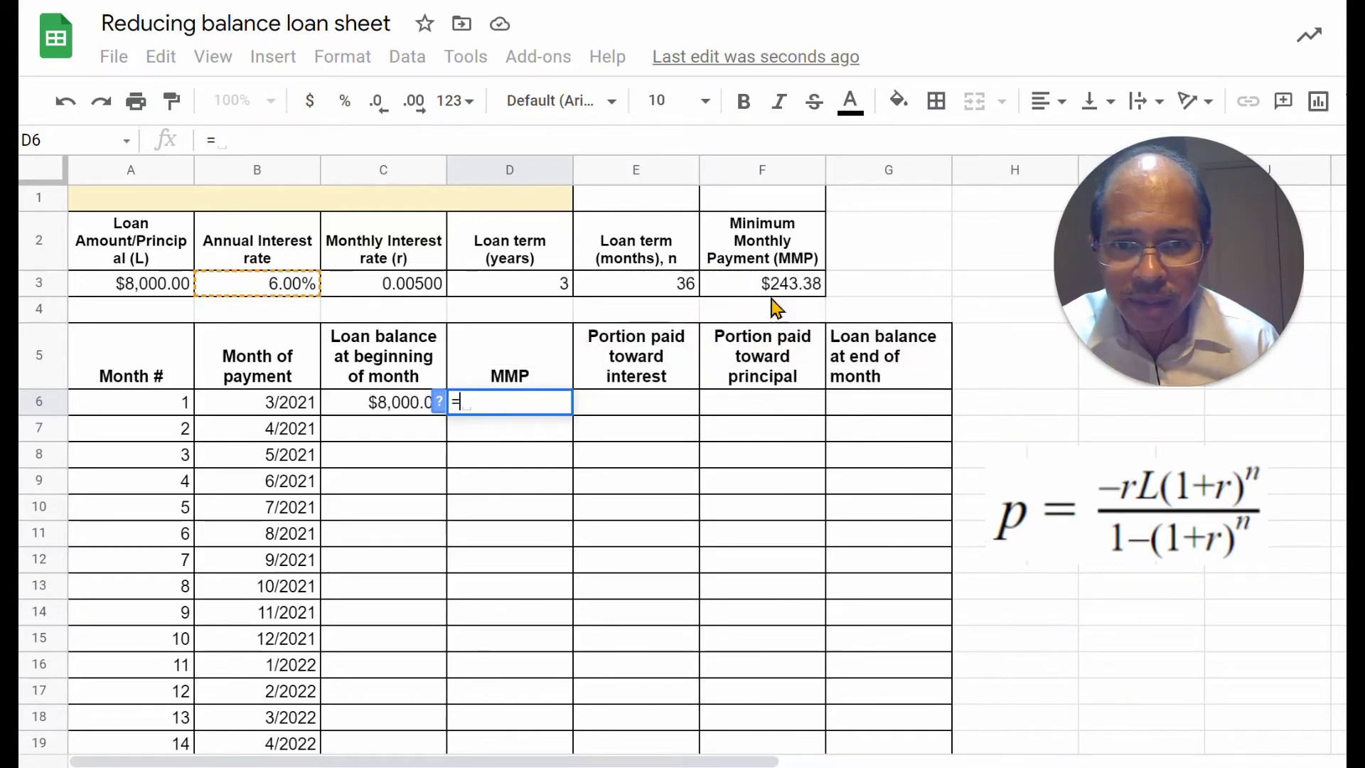
left_click(787, 285)
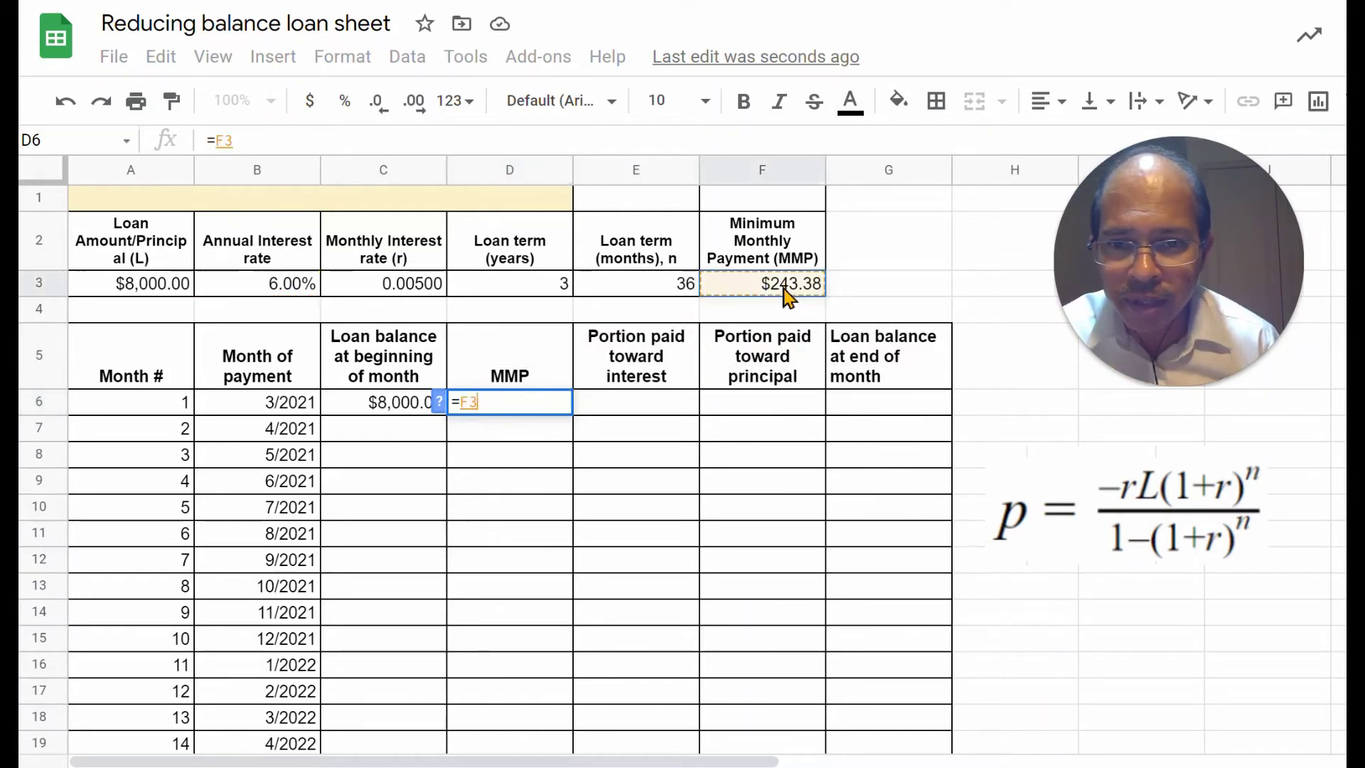
key("Return")
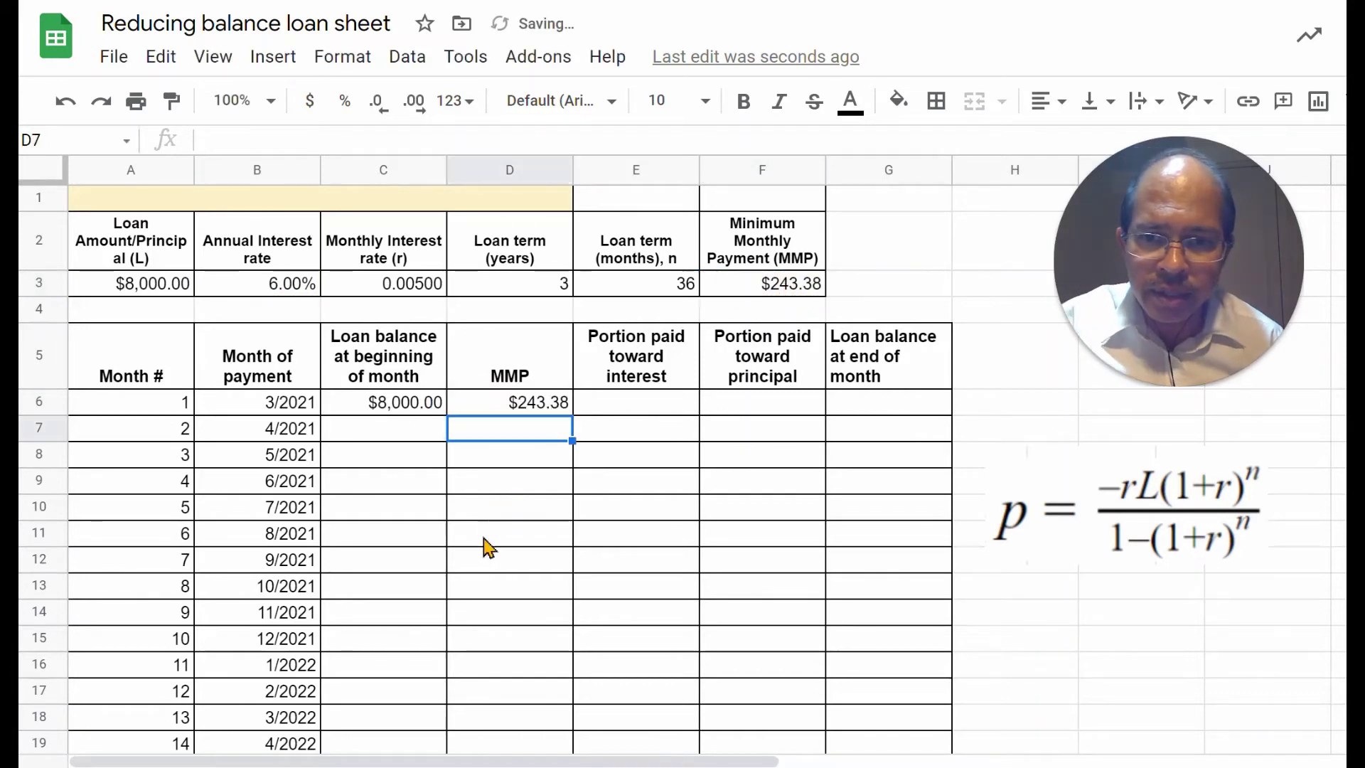
Step: Copy the MMP formula down column D, spot the shifted references, and remove the faulty fill
left_click(542, 405)
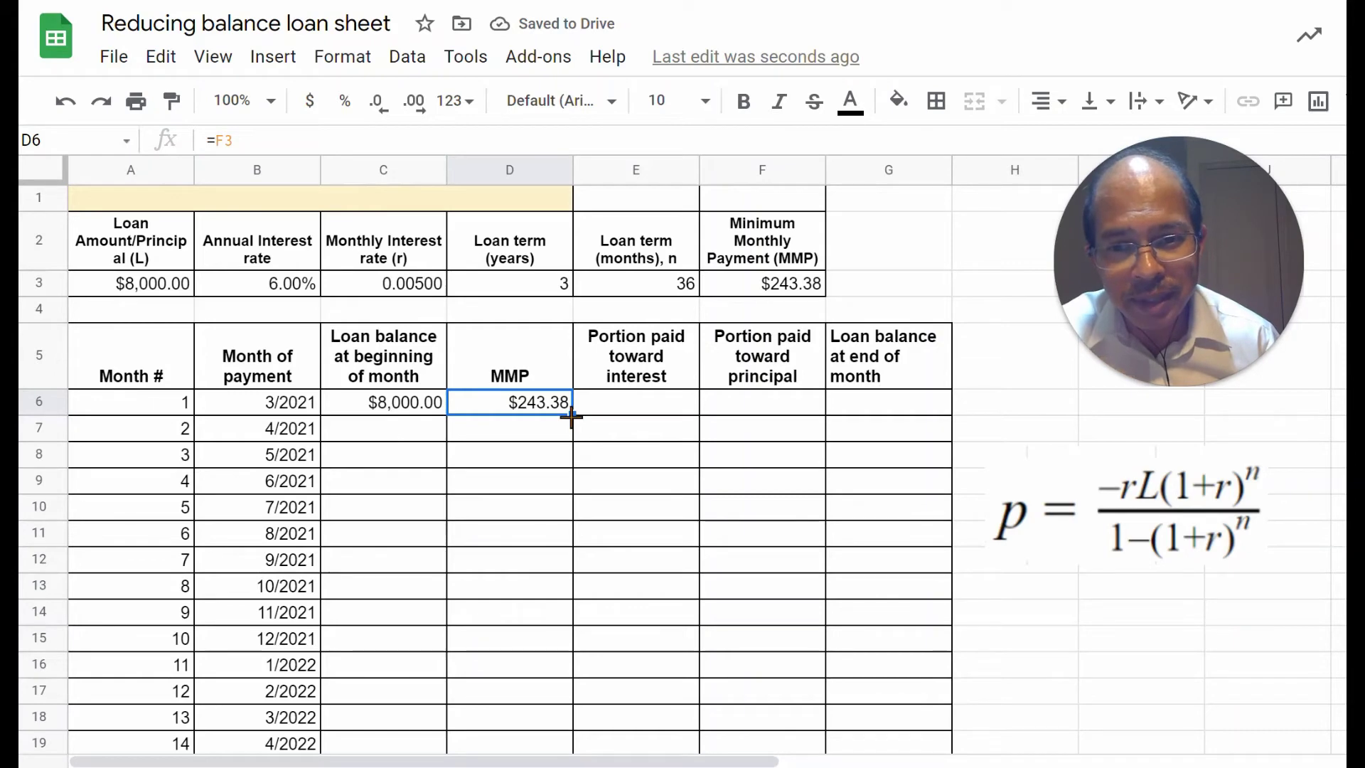
left_click_drag(571, 417, 555, 649)
left_click(533, 475)
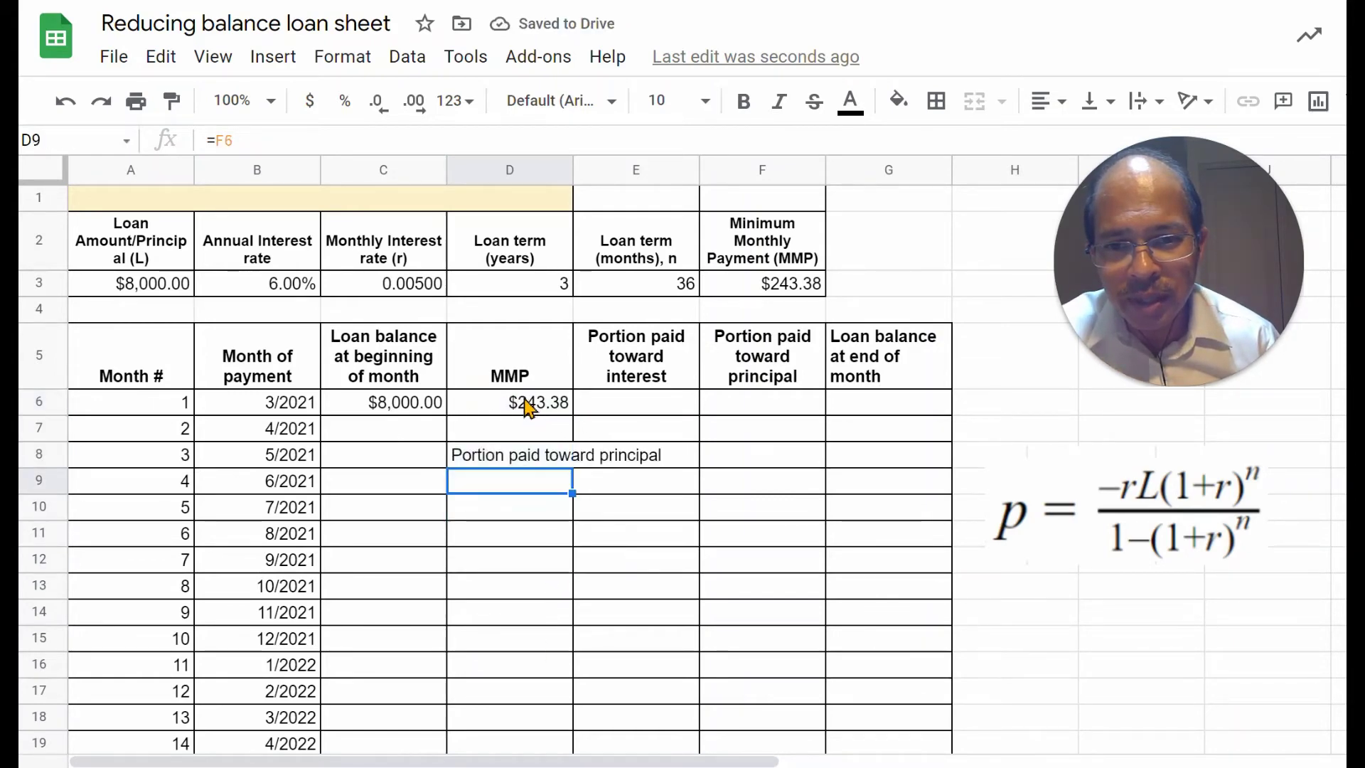
left_click(518, 455)
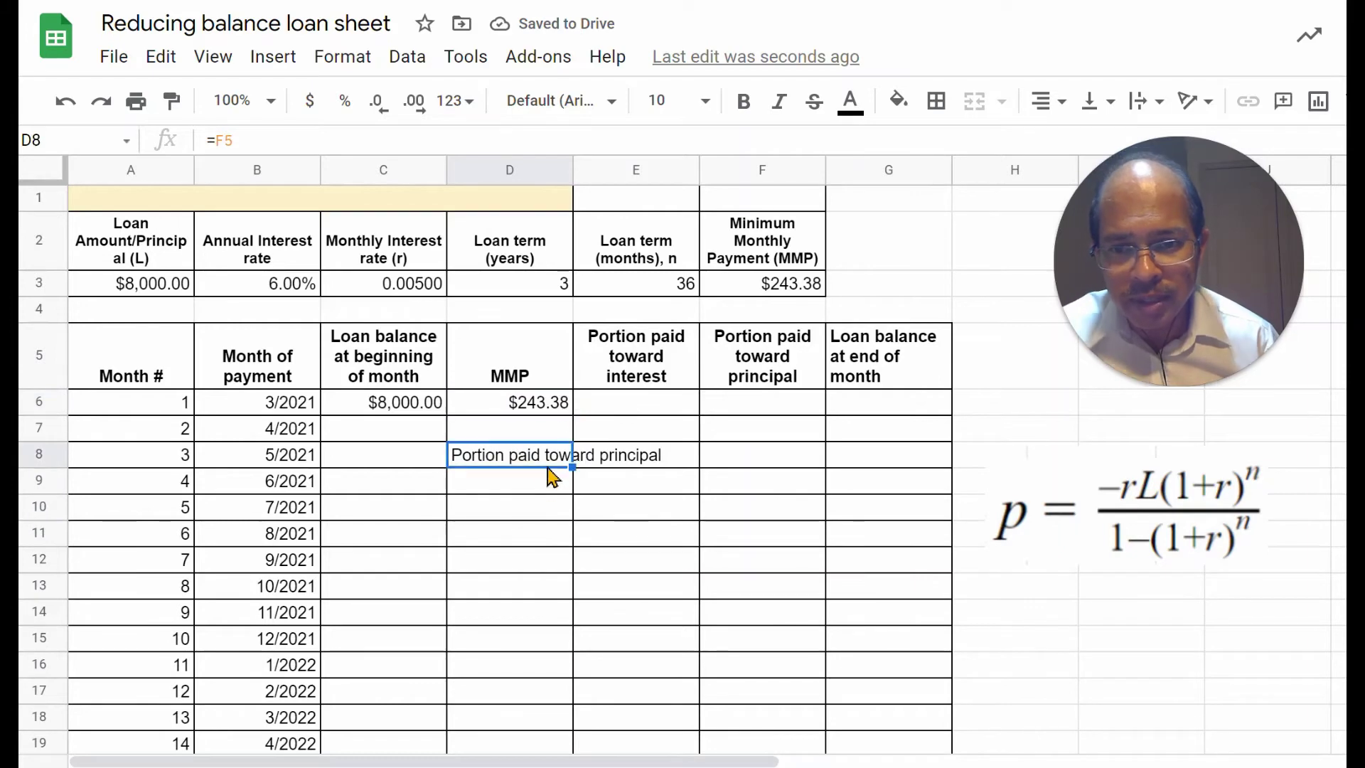
key("ctrl+z")
left_click(551, 404)
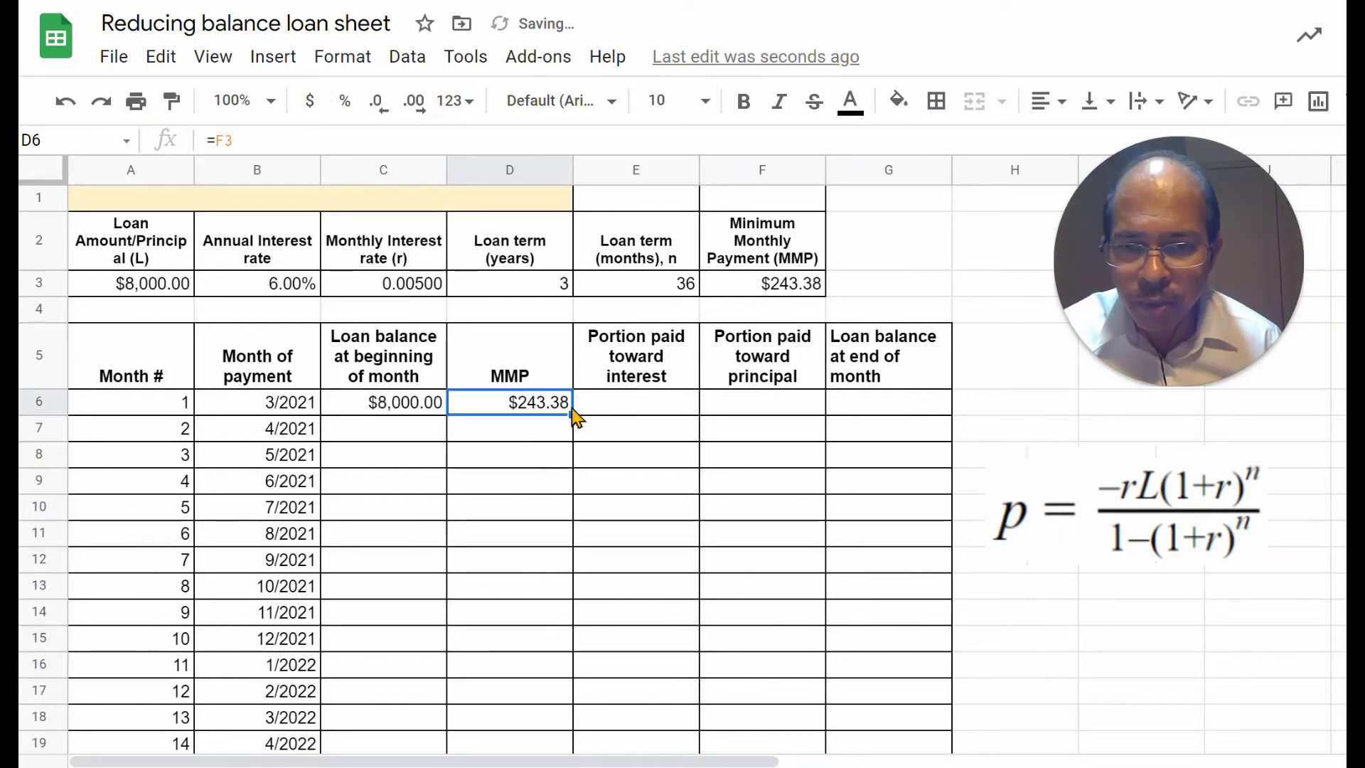
left_click_drag(573, 415, 576, 560)
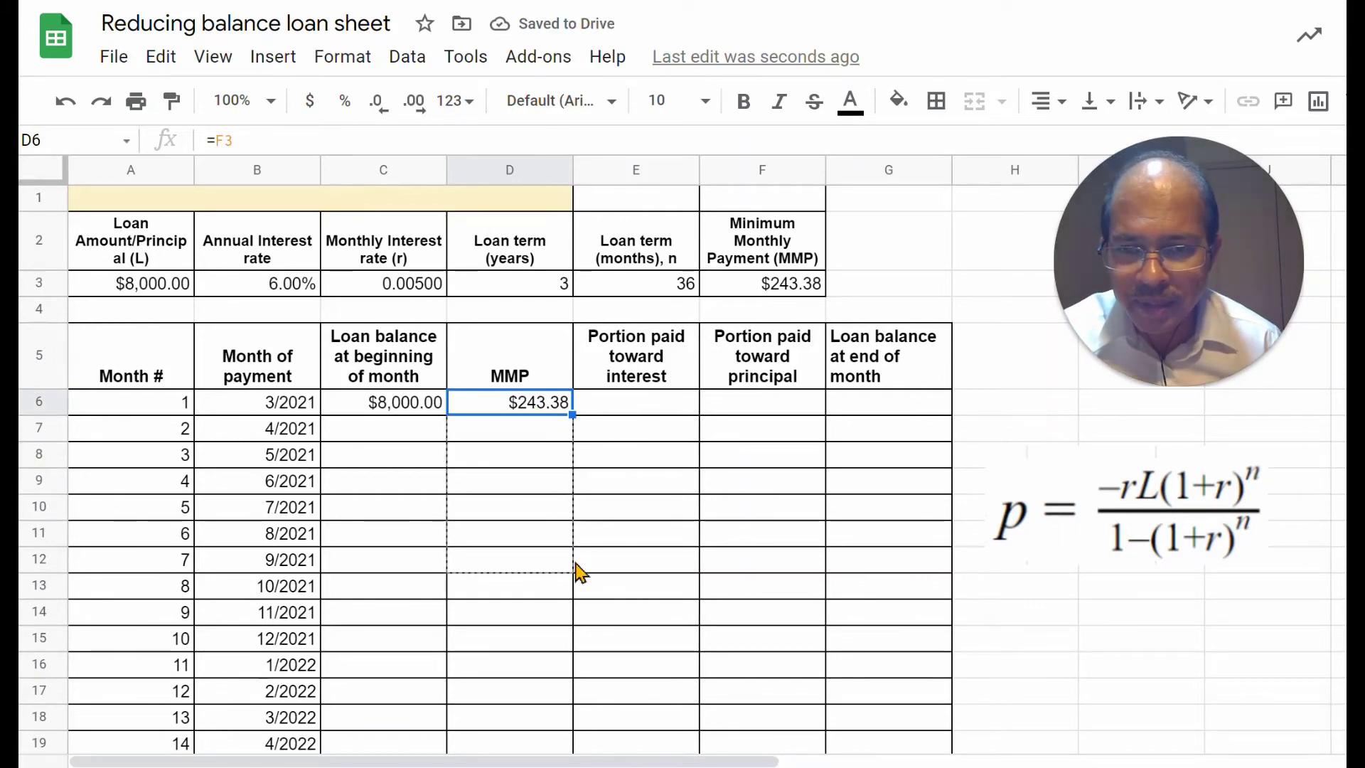
left_click_drag(579, 572, 578, 570)
left_click(542, 455)
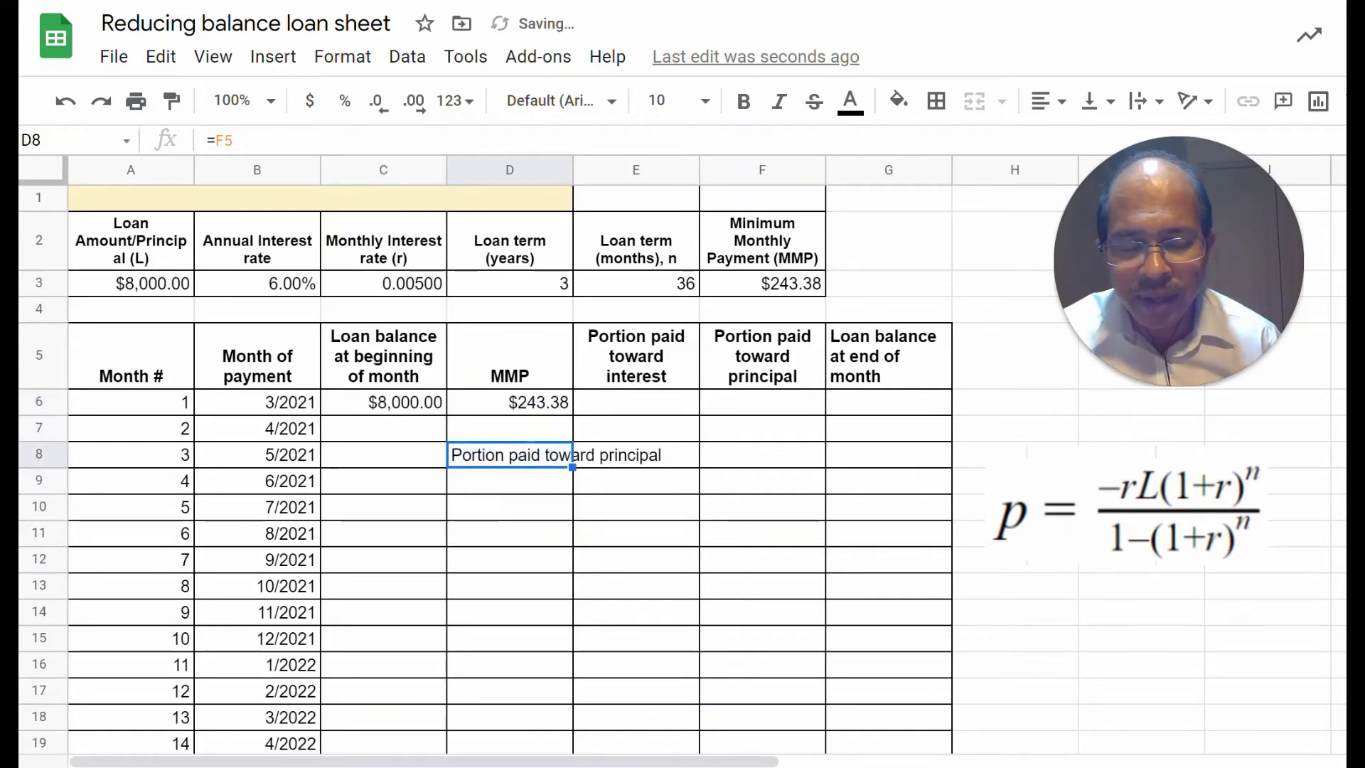
left_click(528, 402)
left_click(540, 462)
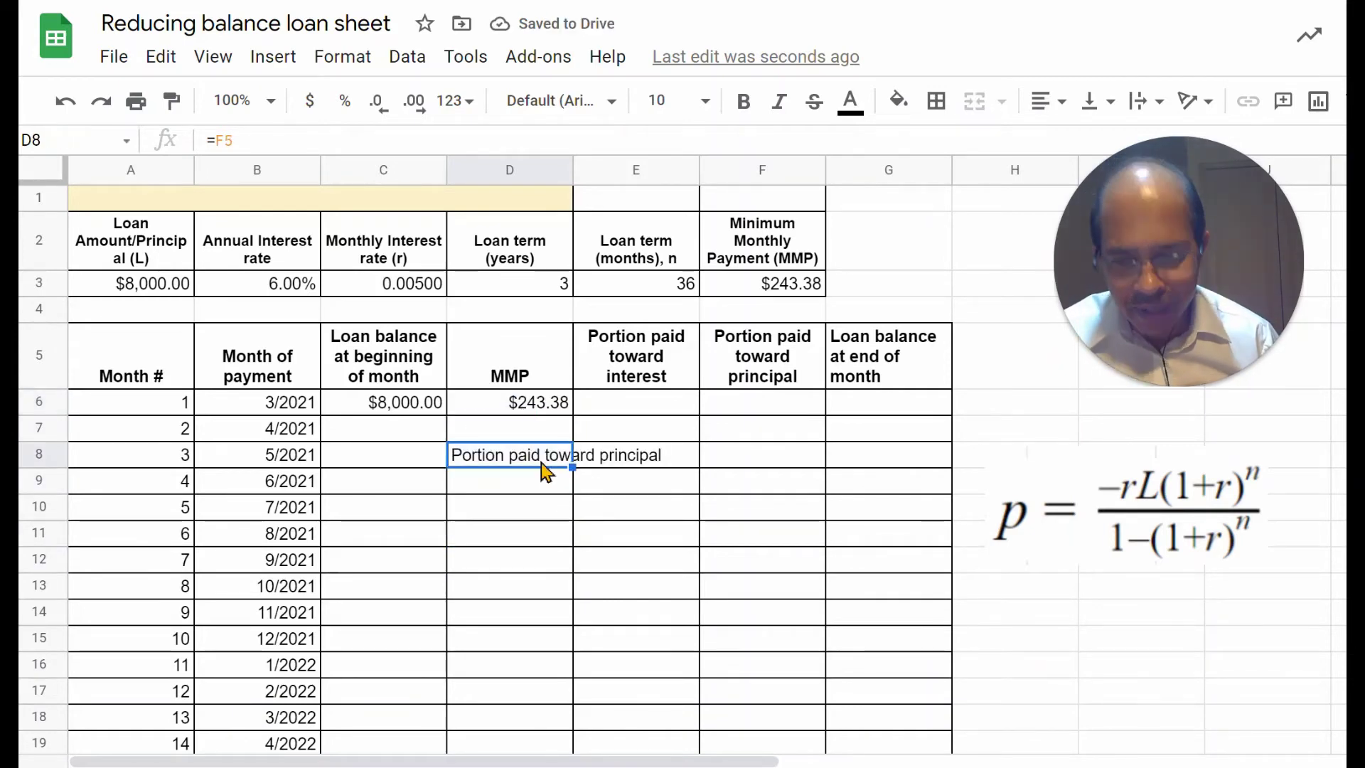
key("Delete")
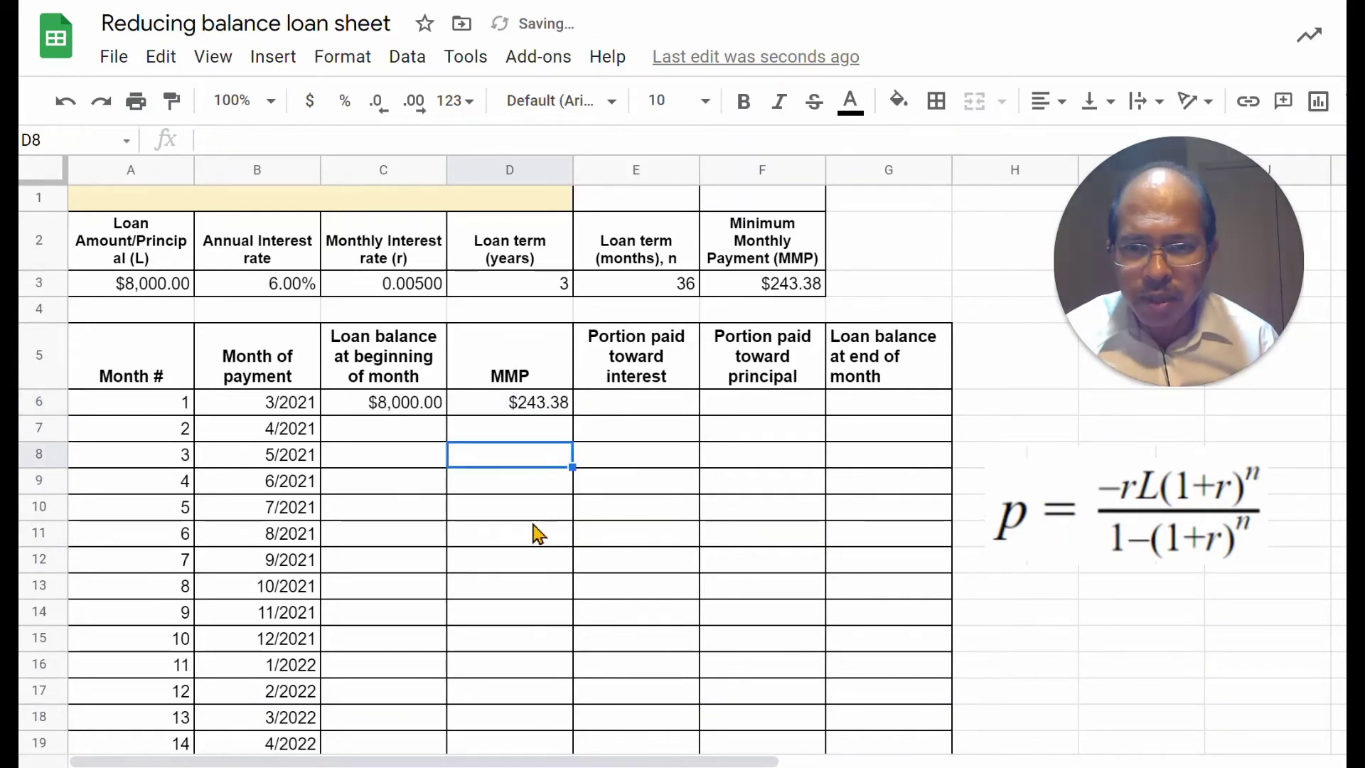
left_click(537, 418)
Step: Change D6 to =F$3 and fill $243.38 down the MMP column through row 41
double_click(532, 401)
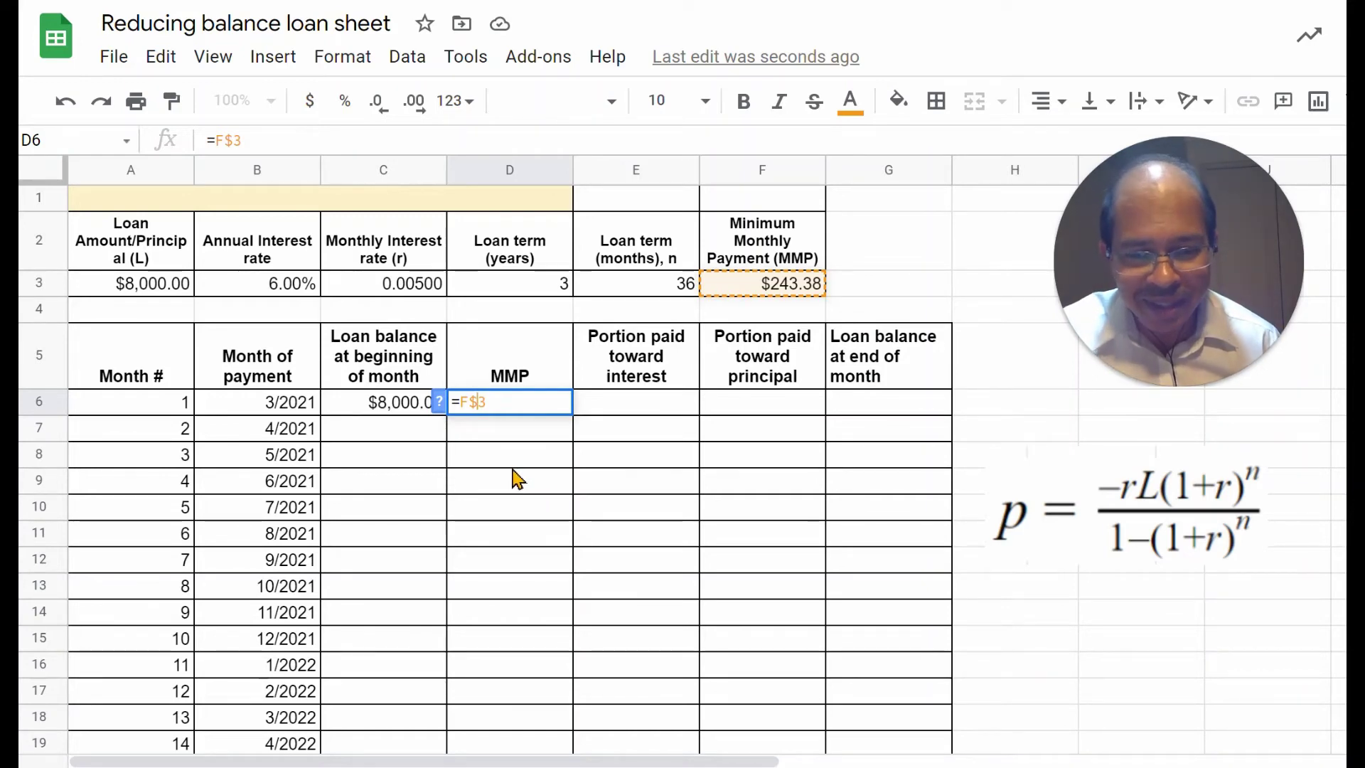
key("Return")
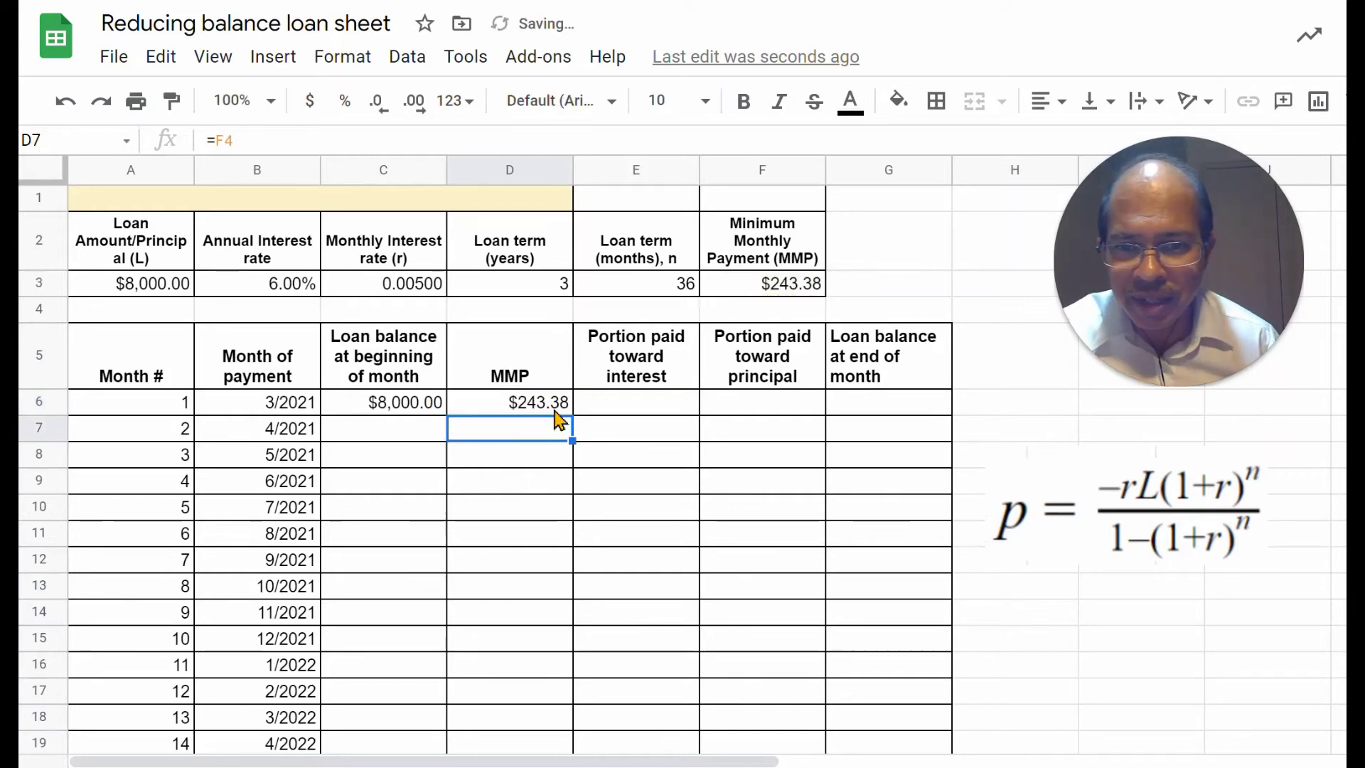
left_click(564, 404)
left_click_drag(569, 418, 569, 640)
scroll(577, 617, "down", 2)
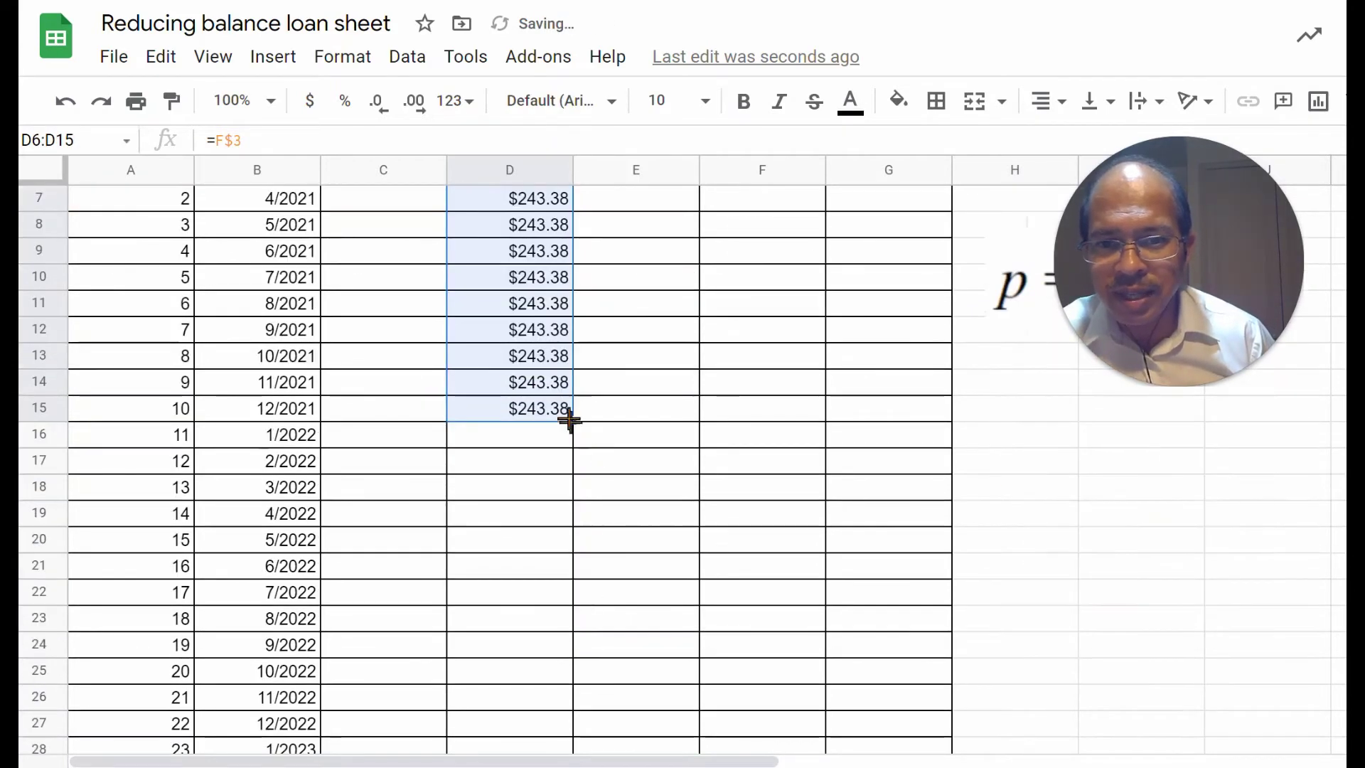
left_click_drag(561, 533, 558, 598)
scroll(676, 512, "up", 8)
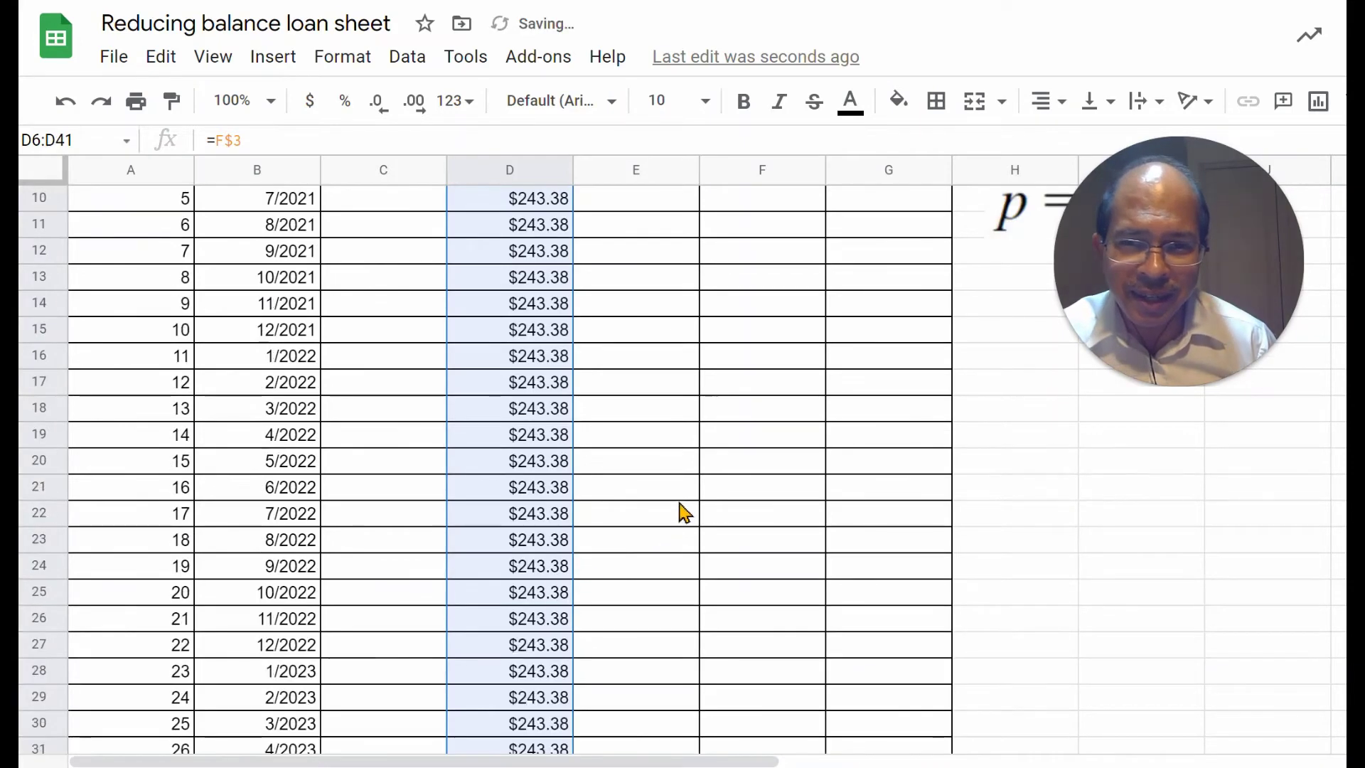
scroll(679, 512, "up", 2)
Step: Enter =C3*C6 in E6 for month 1's $40.00 interest and decline the Auto Fill suggestion
left_click(642, 488)
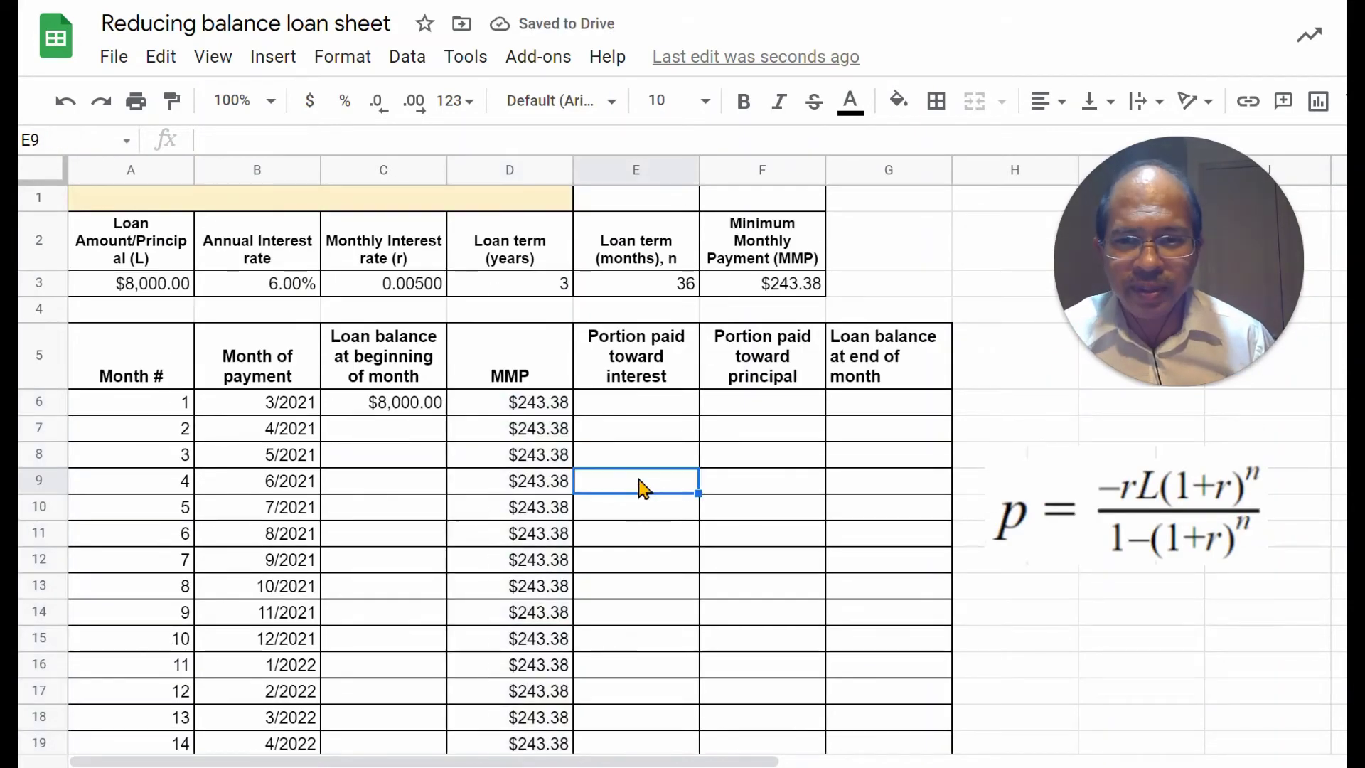
left_click(660, 412)
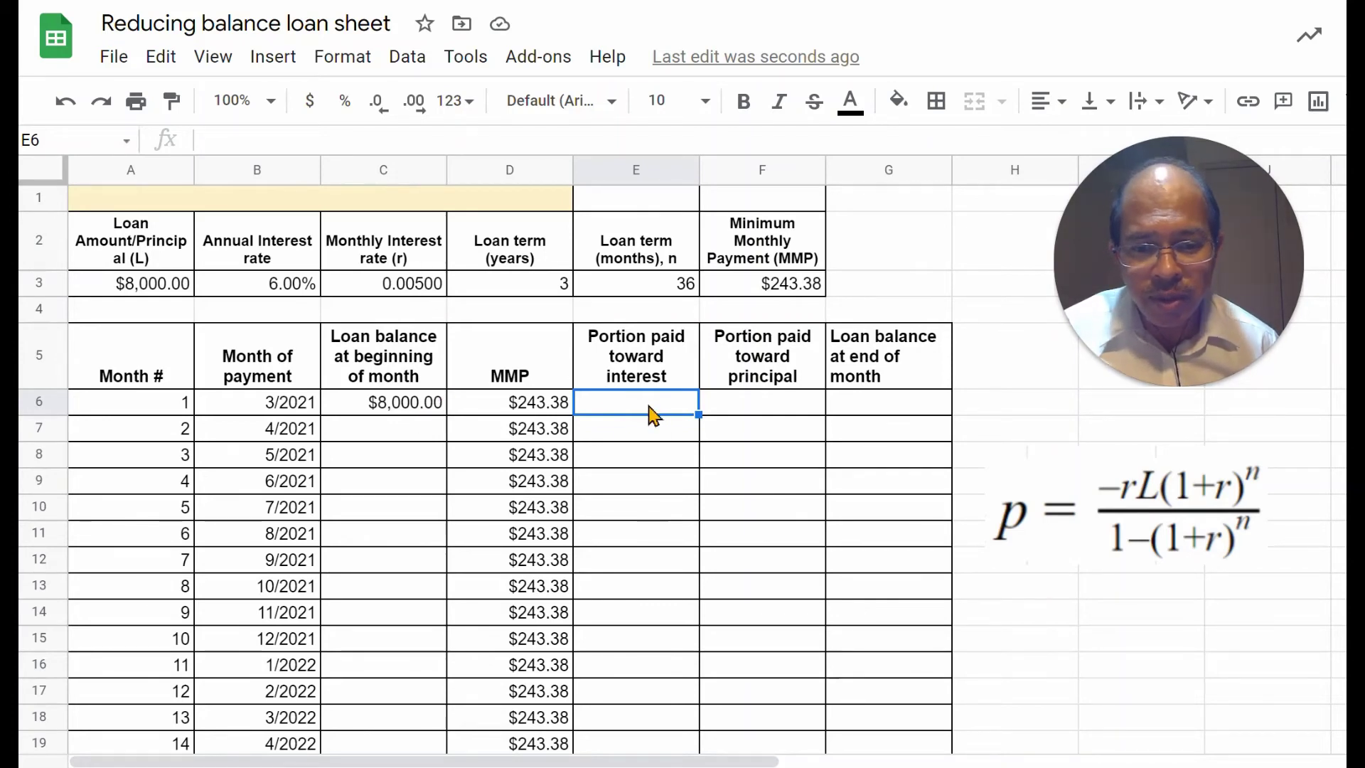
type("=")
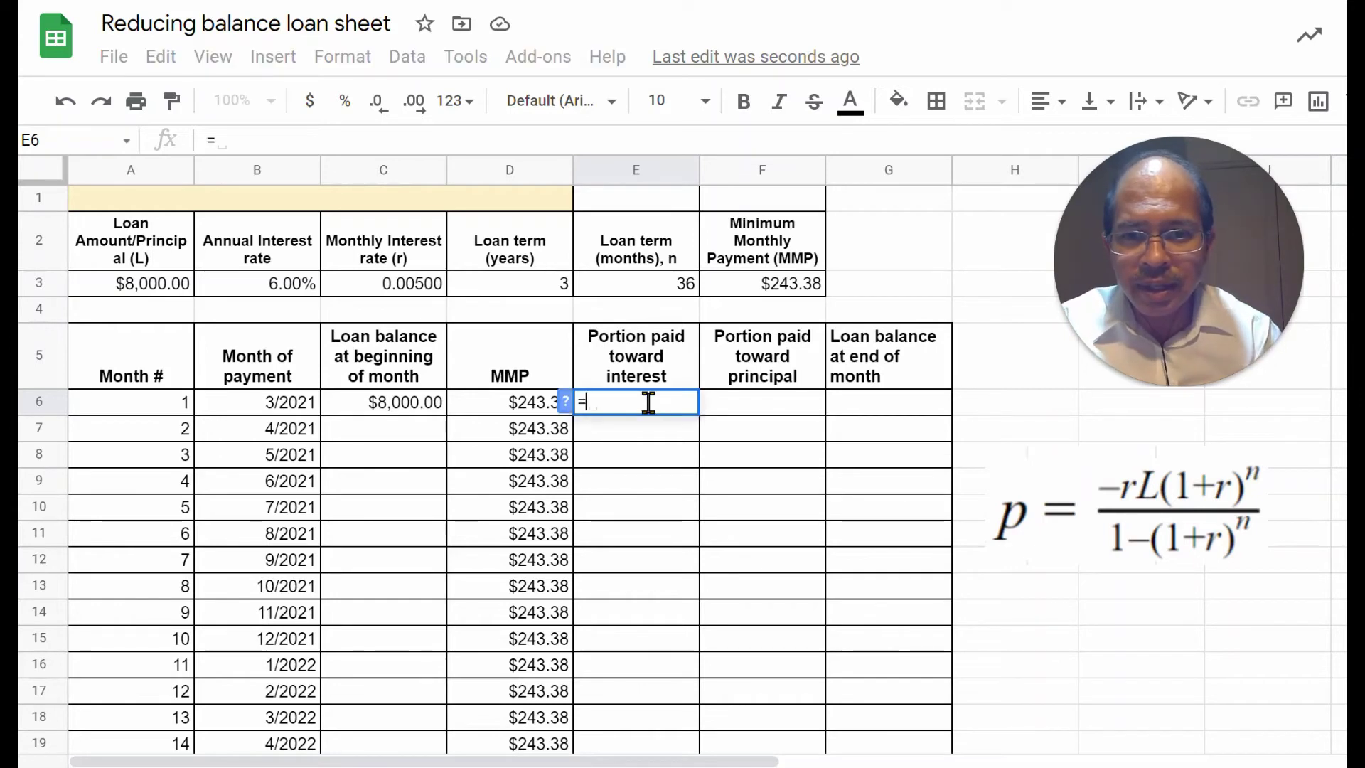
left_click(369, 289)
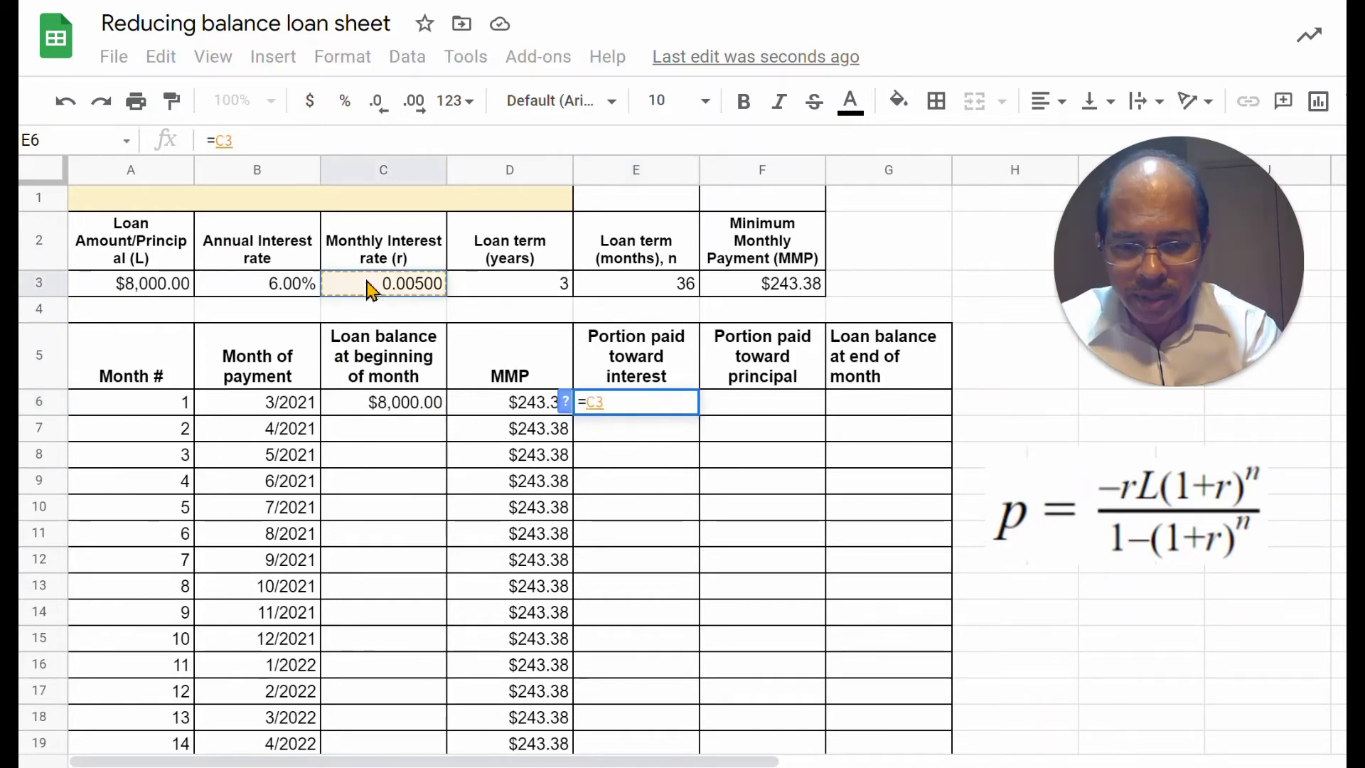
type("*")
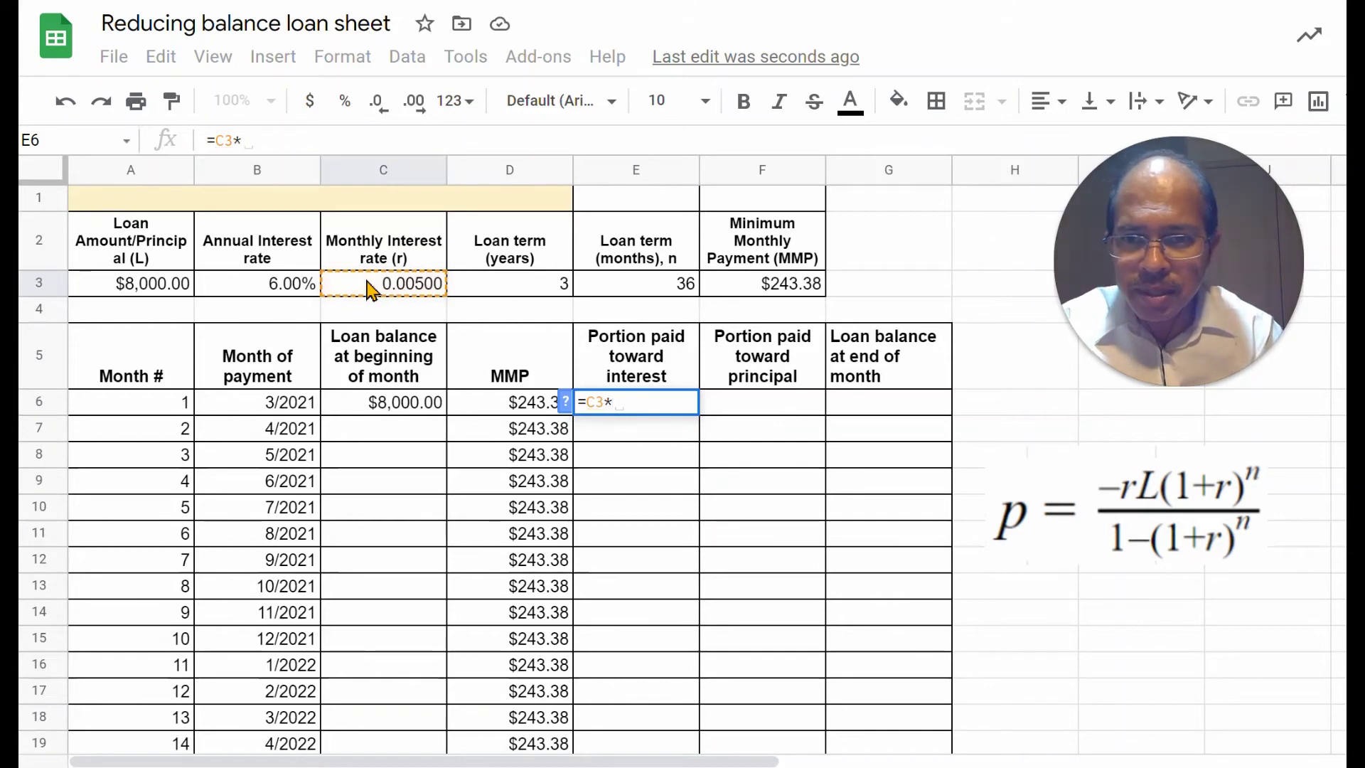
left_click(409, 407)
key("Return")
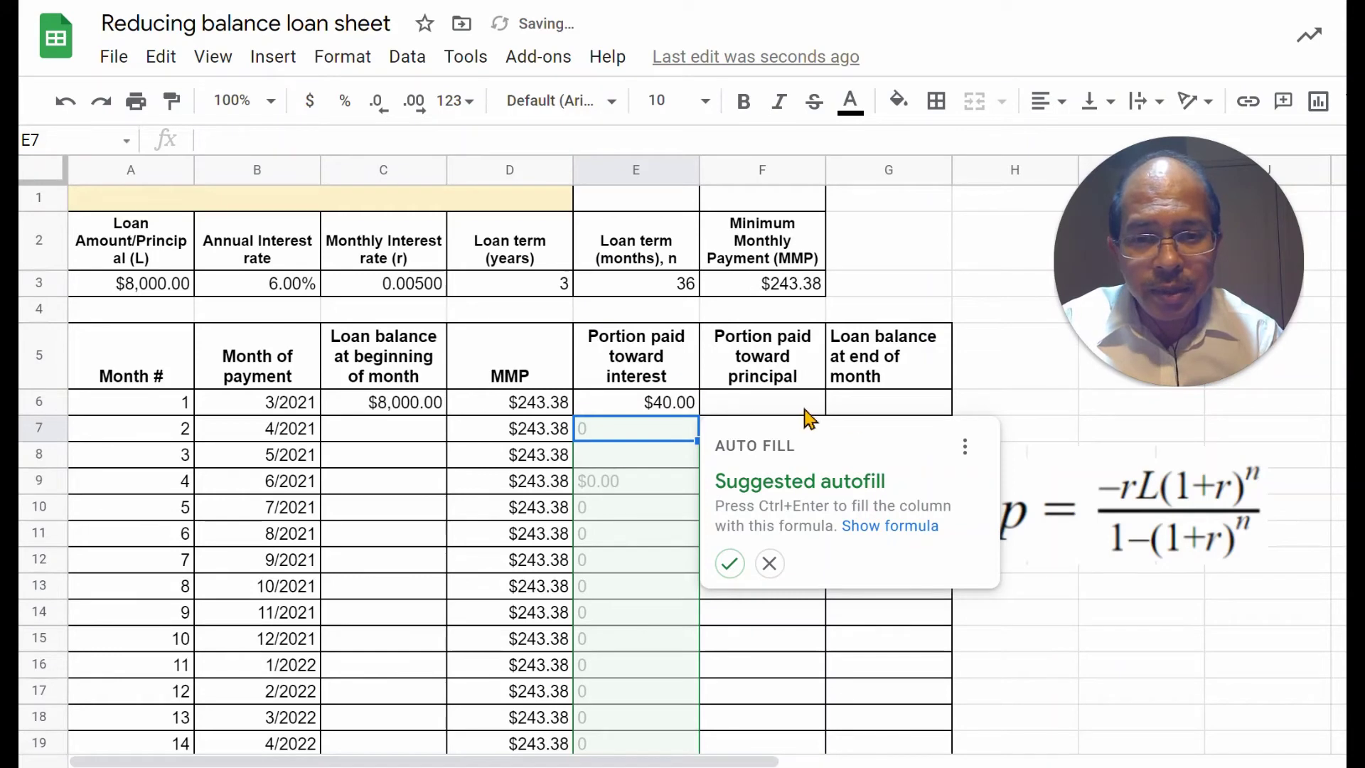
left_click(771, 564)
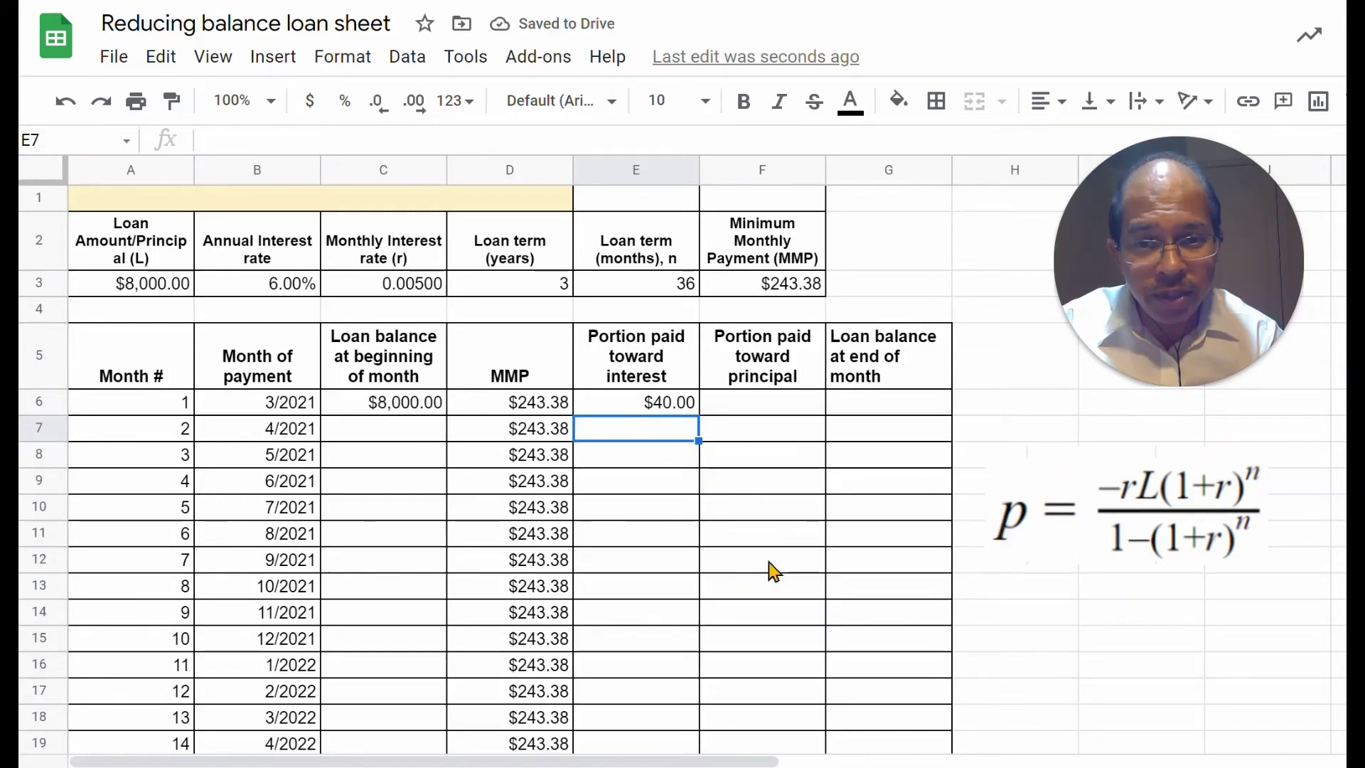
Step: Enter =D6-E6 in F6 so month 1's principal portion shows $203.38
left_click(738, 406)
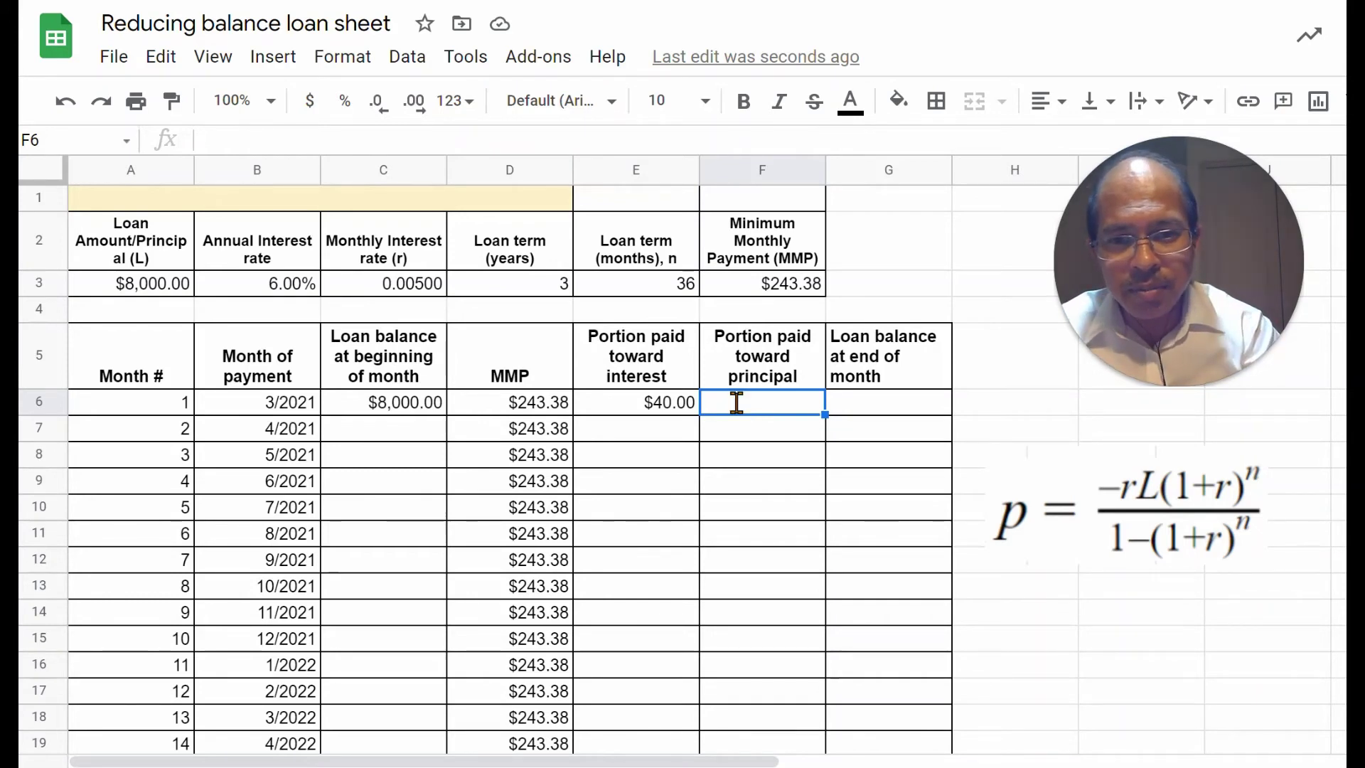
type("=")
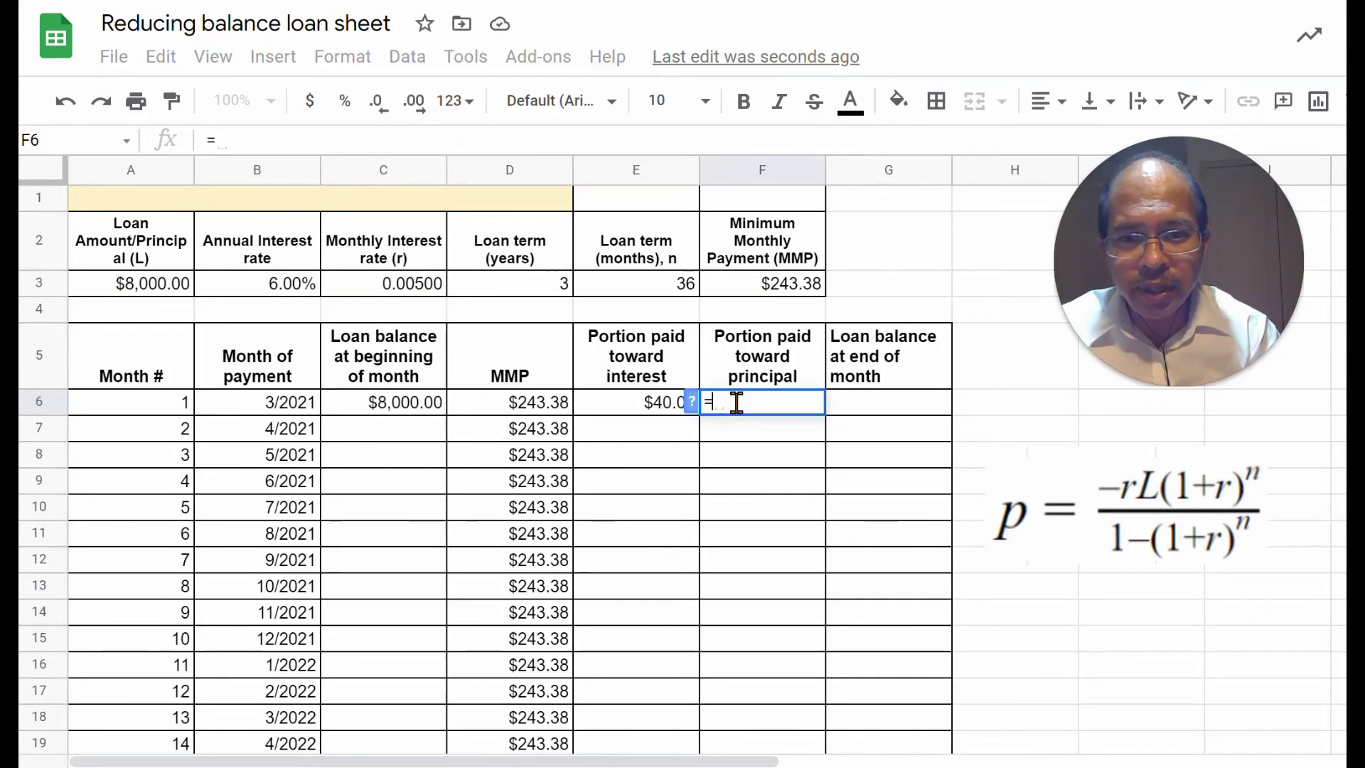
left_click(539, 413)
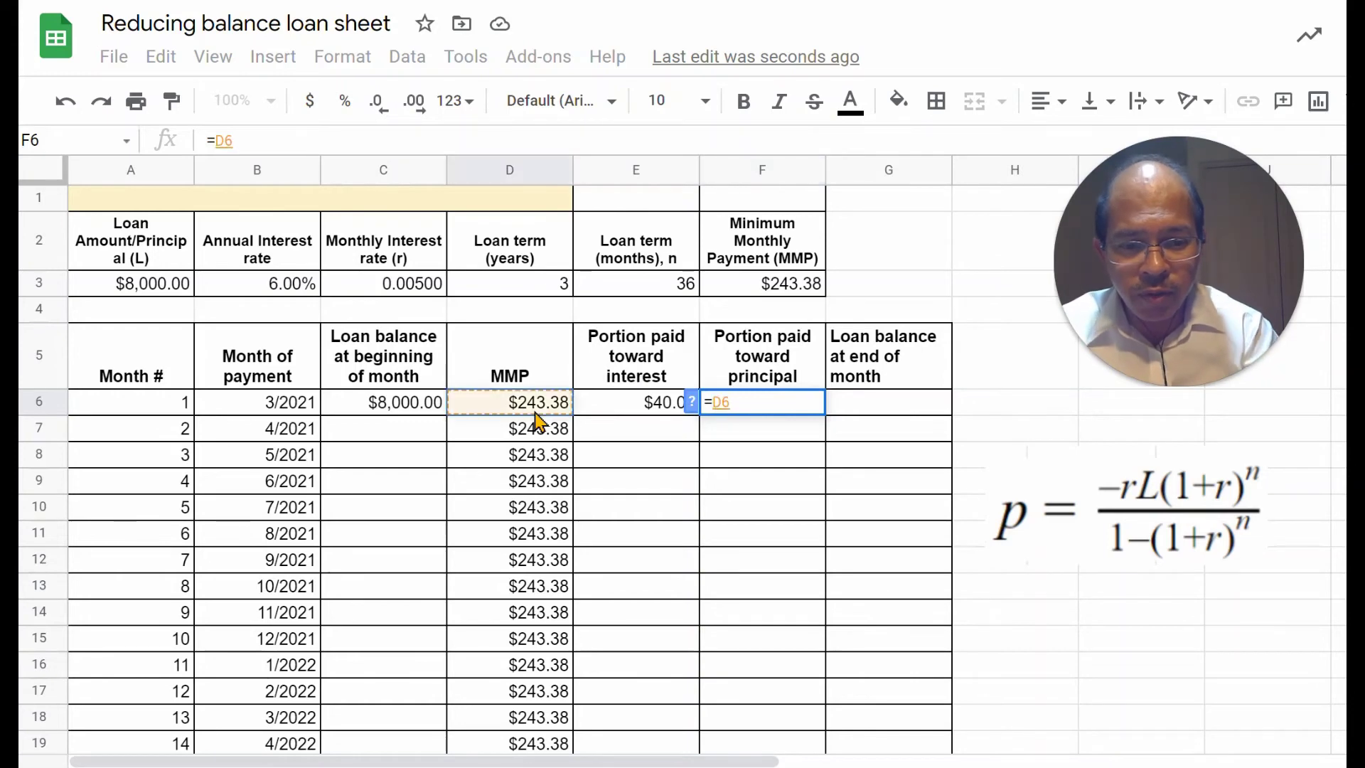
type("-")
left_click(648, 411)
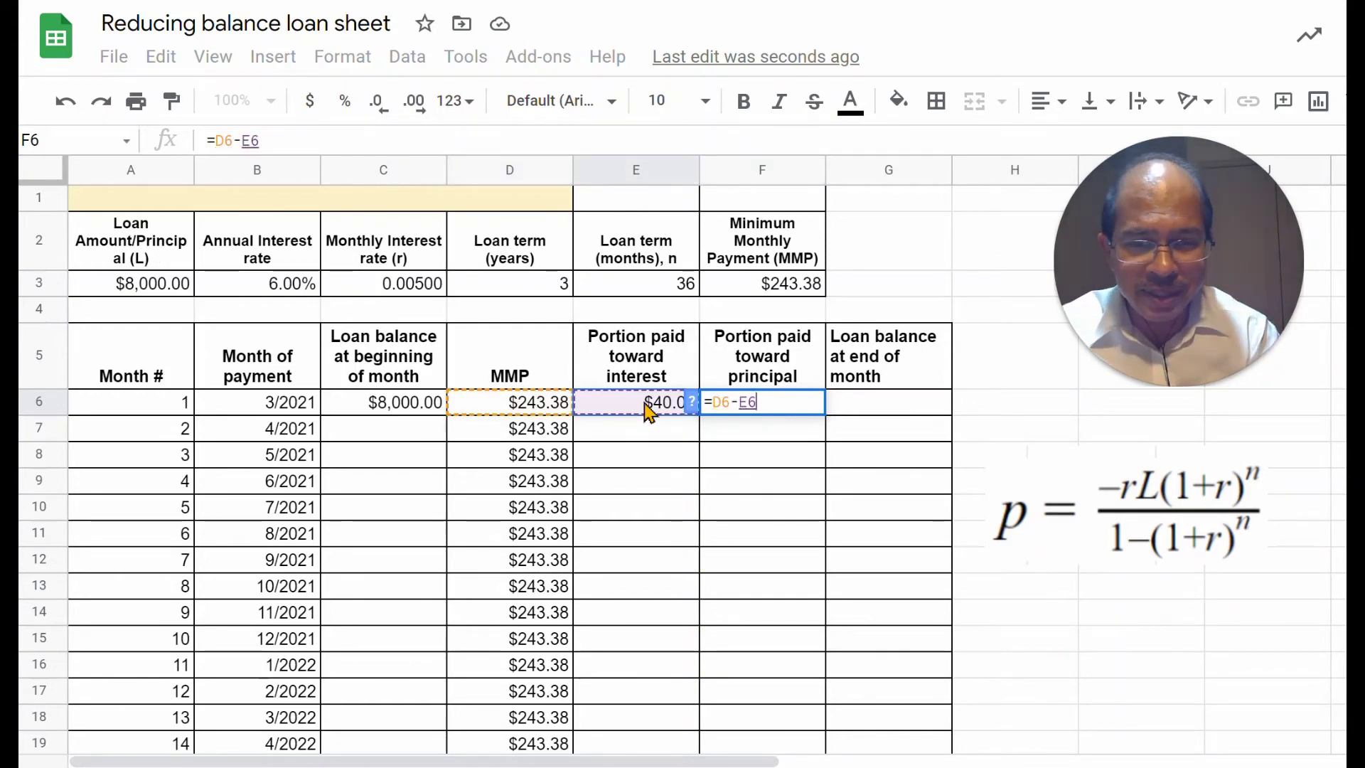
key("Return")
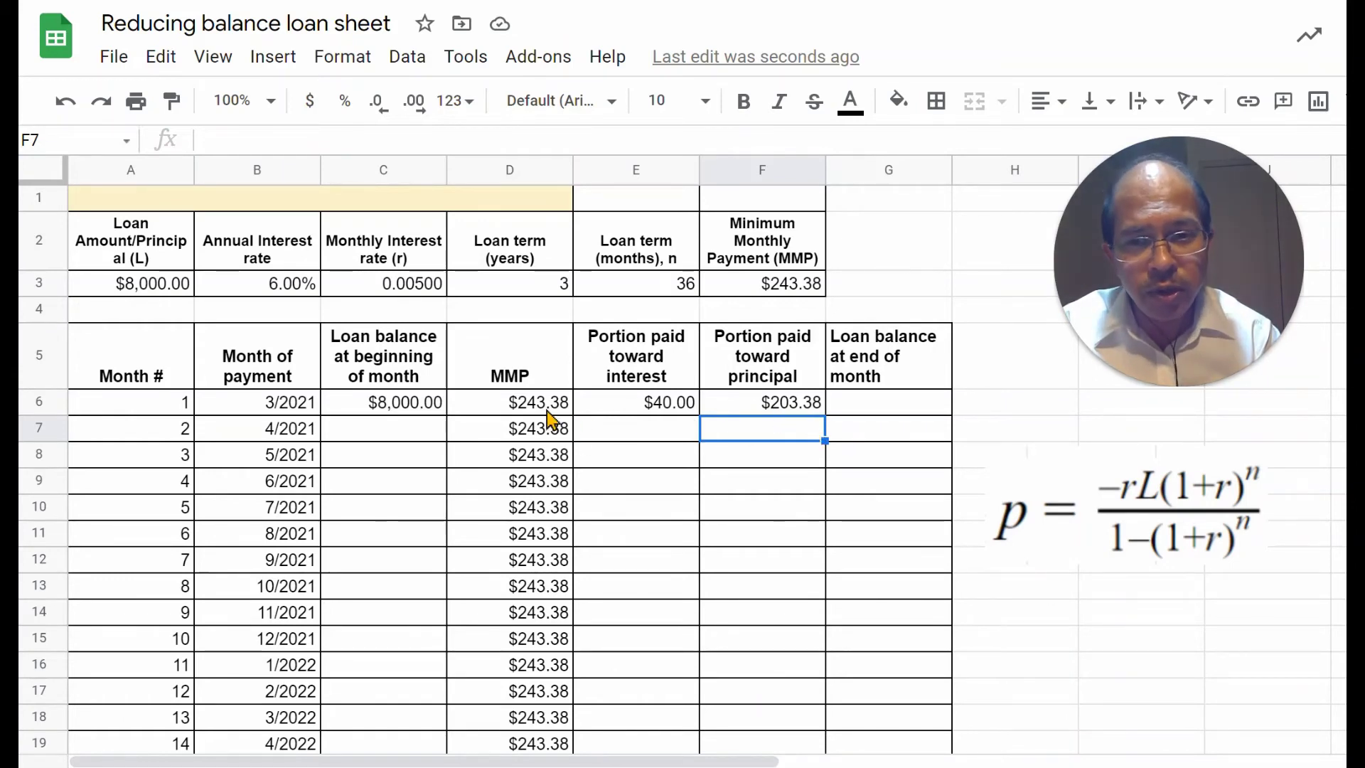
left_click(893, 412)
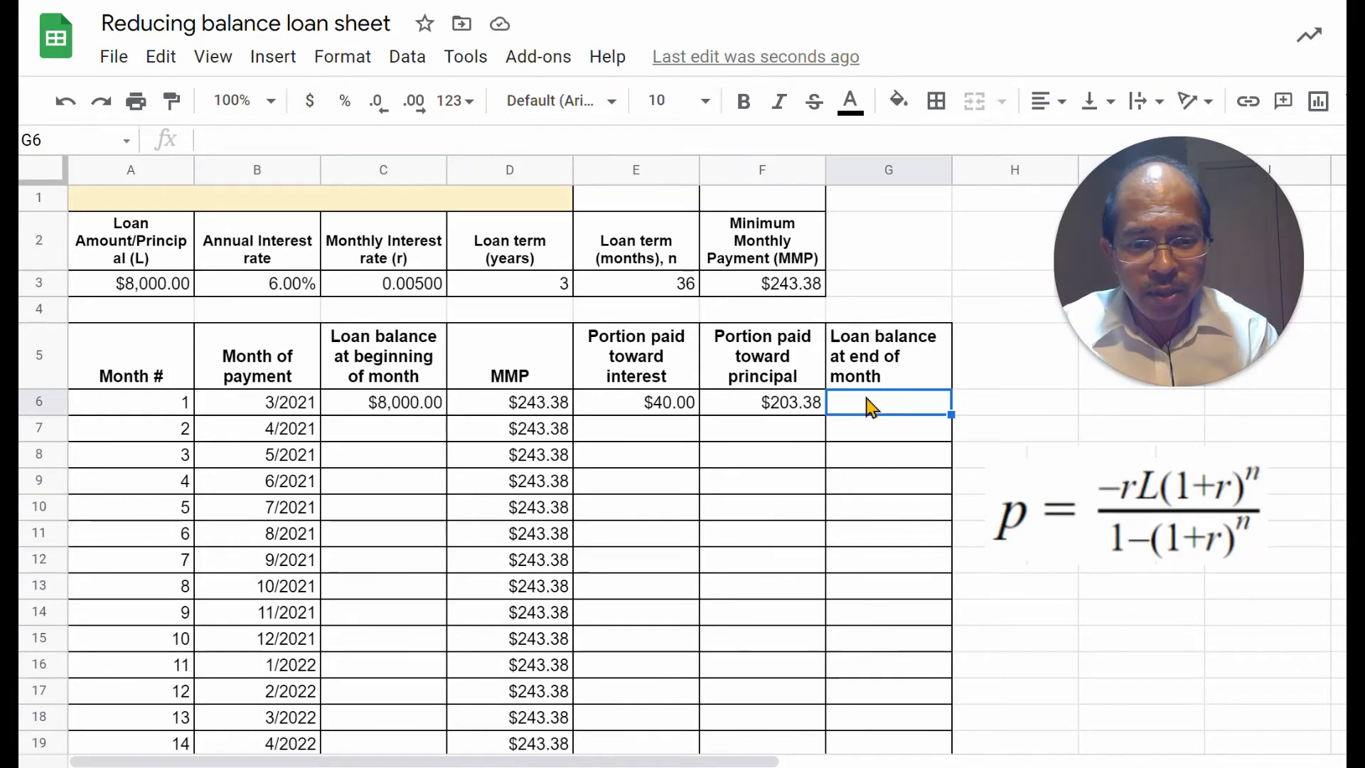
Step: Enter =C6-F6 in G6, giving a month 1 ending balance of $7,796.62
type("=")
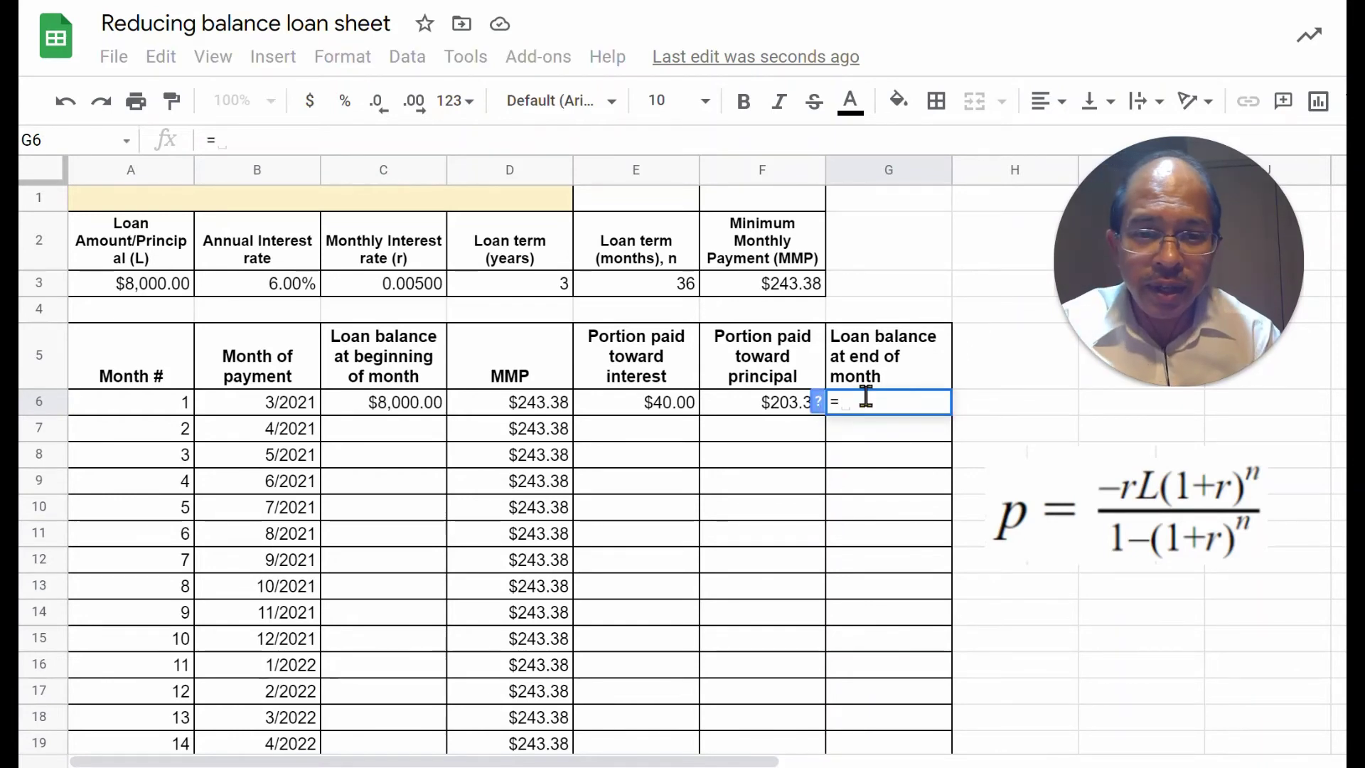
left_click(434, 419)
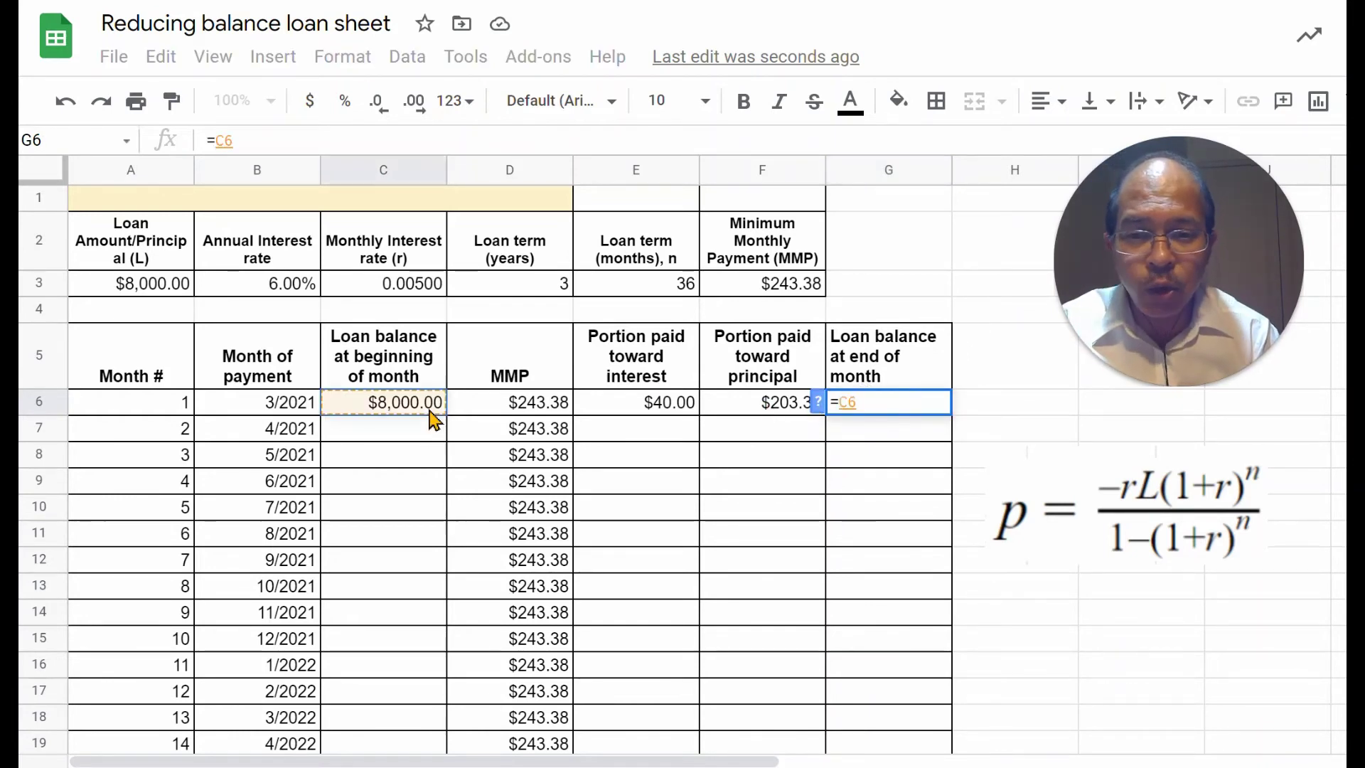
type("-")
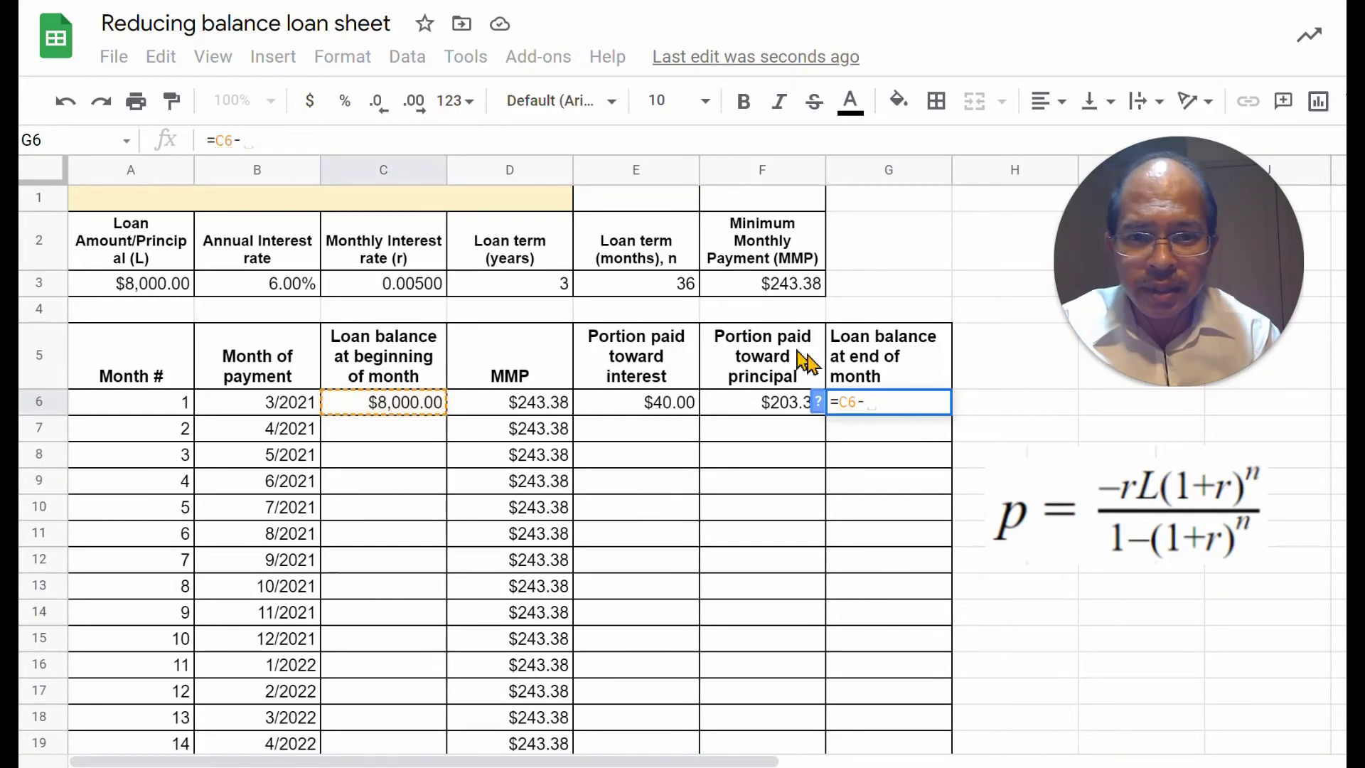
left_click(783, 413)
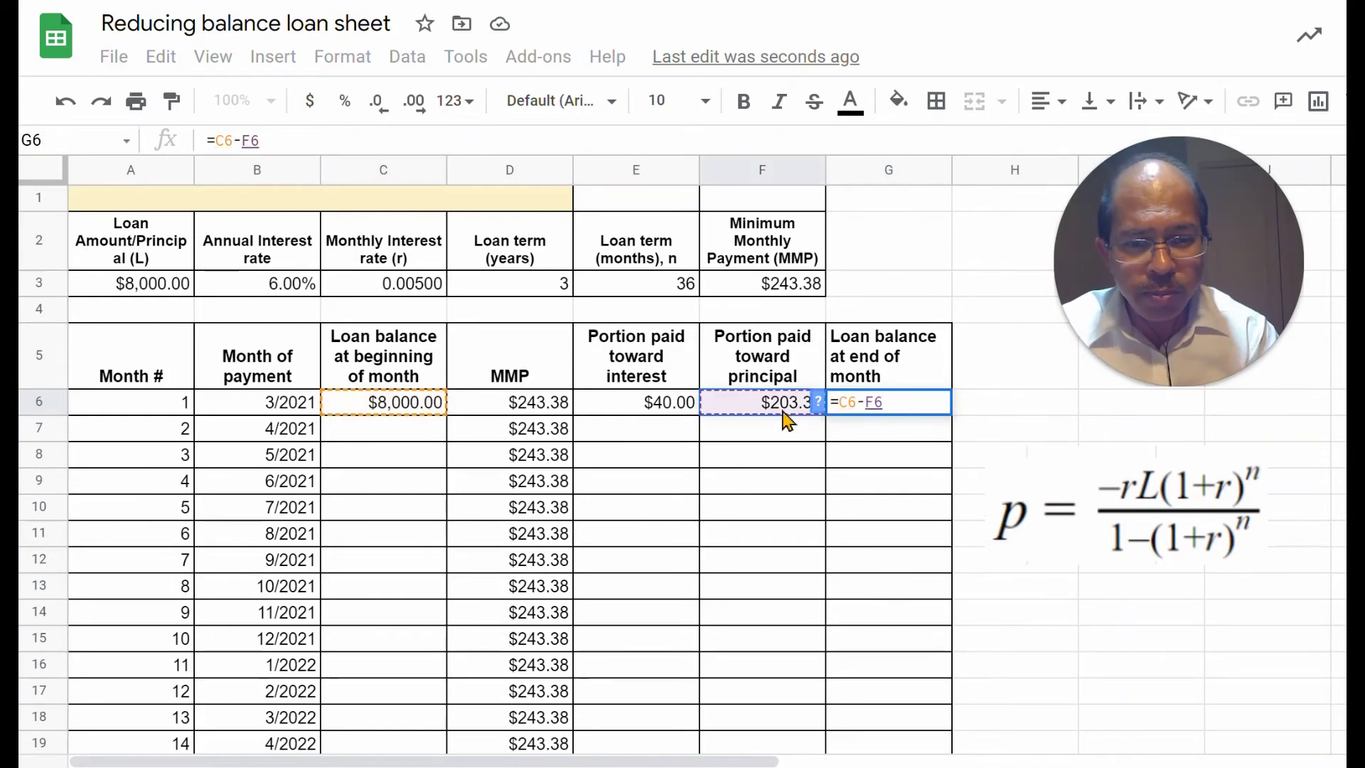
key("Return")
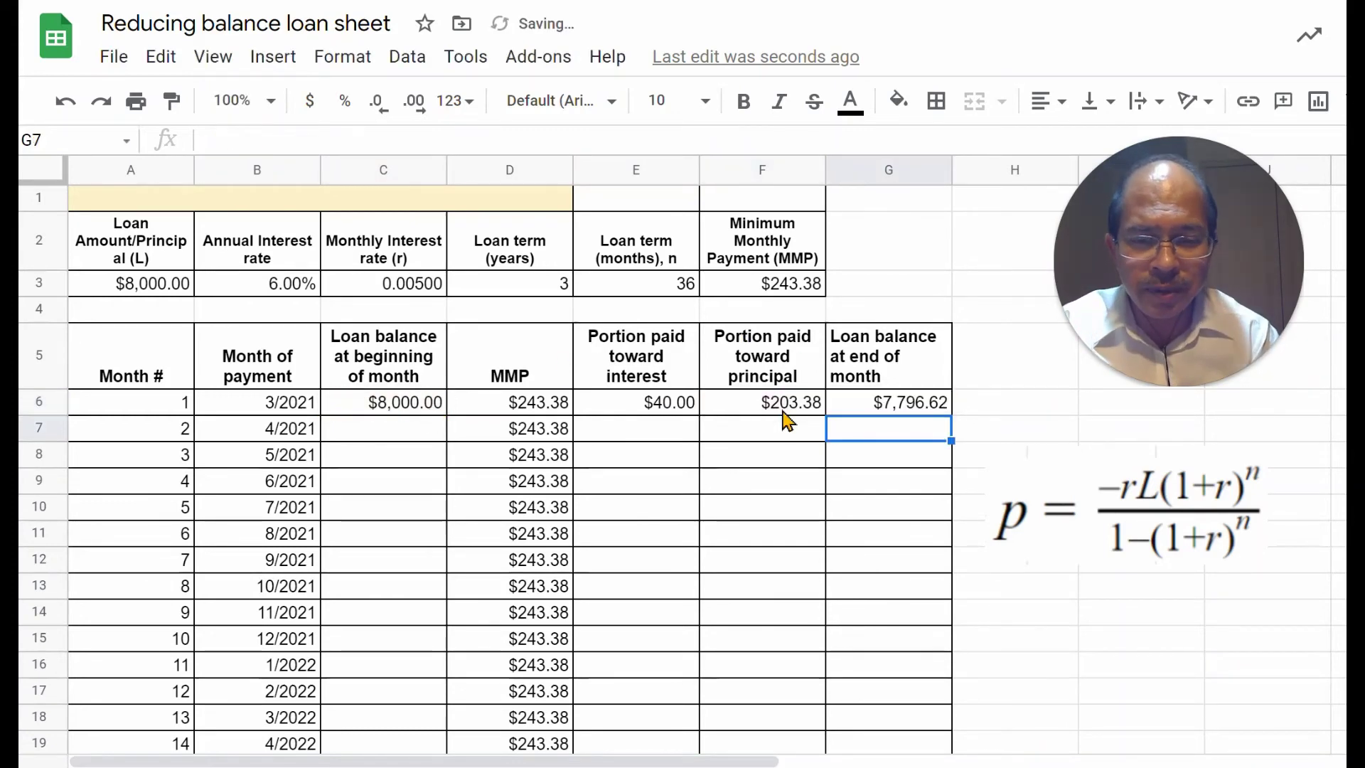
left_click(924, 409)
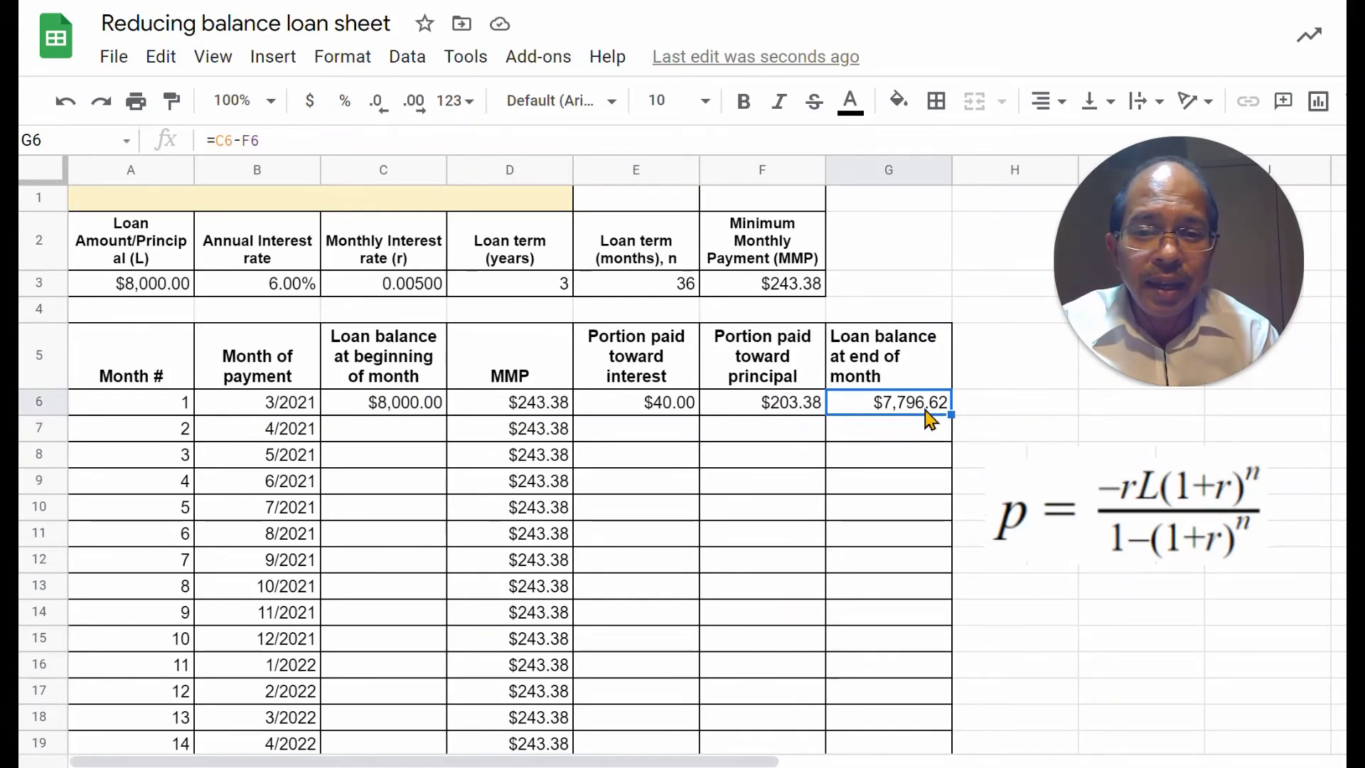
Step: Set C7 to =G6 so month 2 begins at $7,796.62
left_click(387, 432)
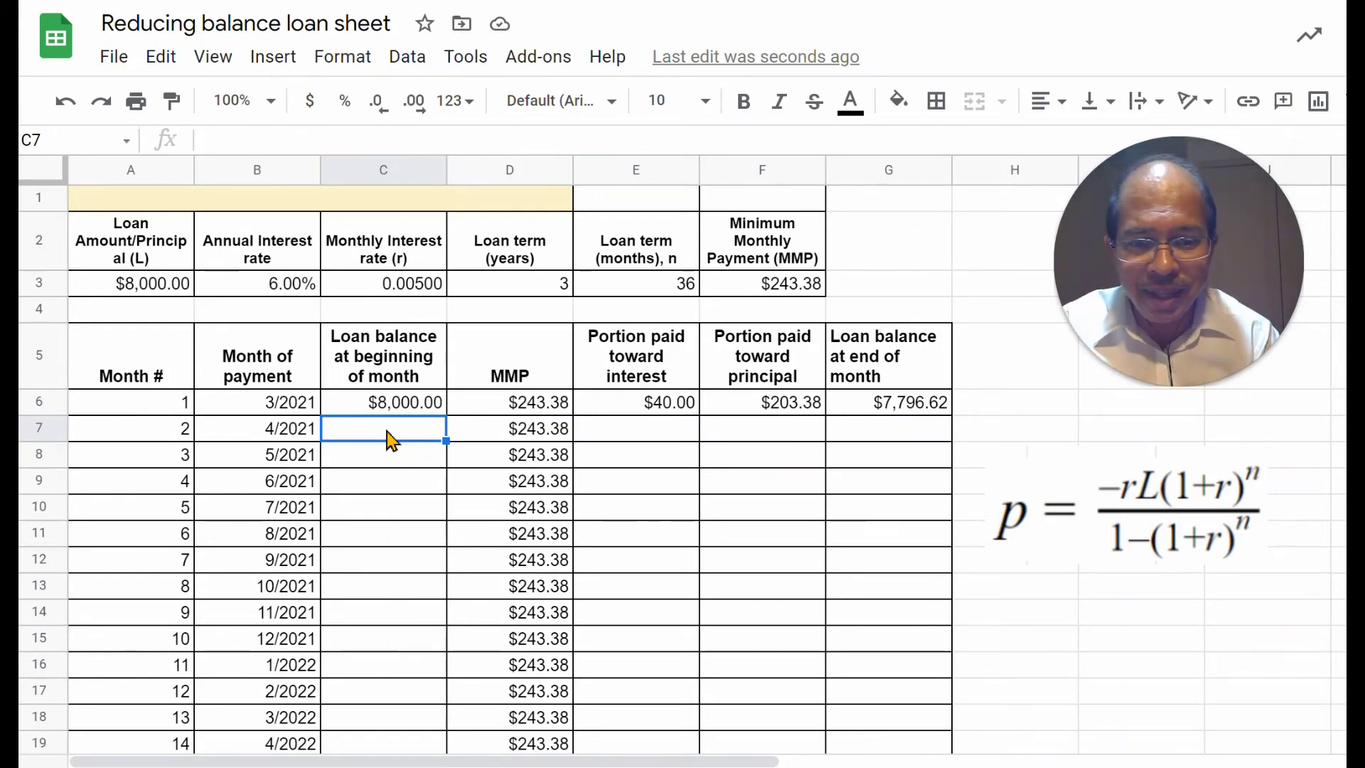
type("=")
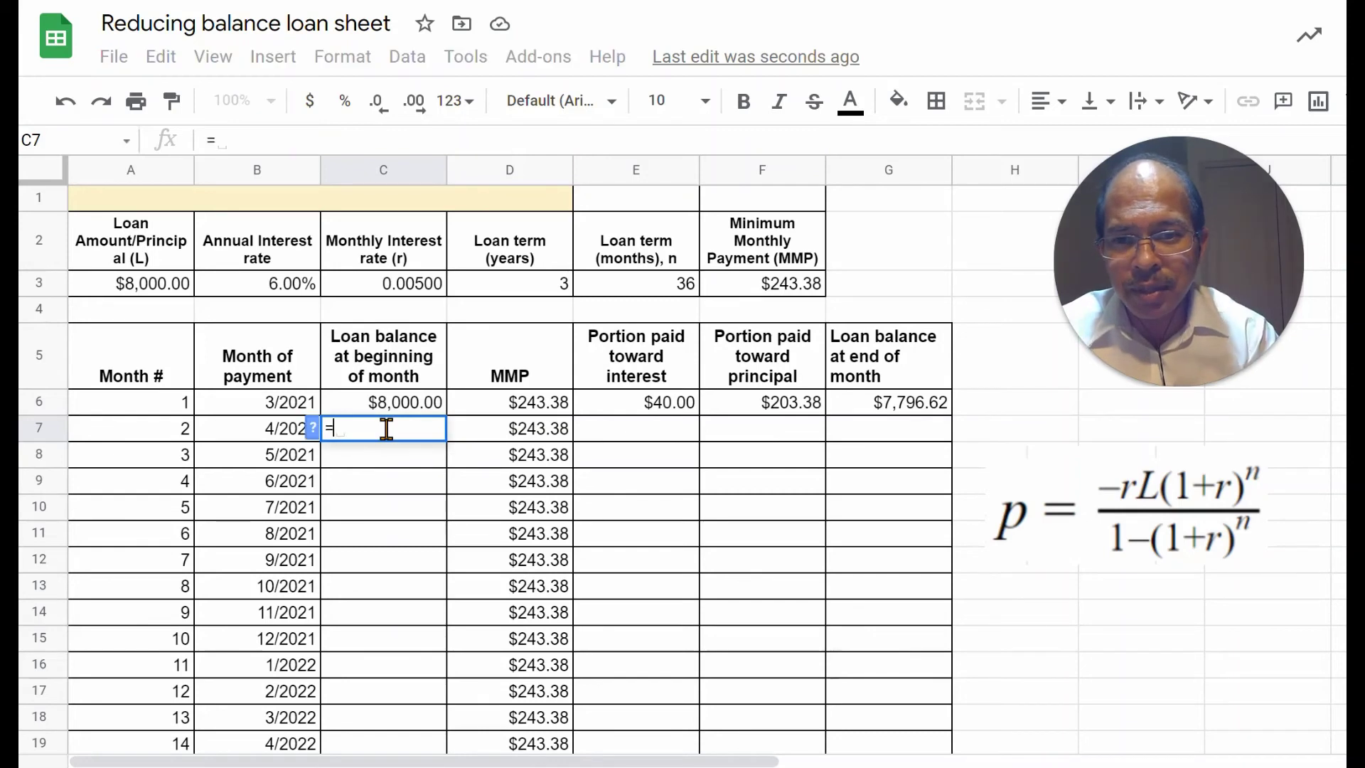
left_click(889, 403)
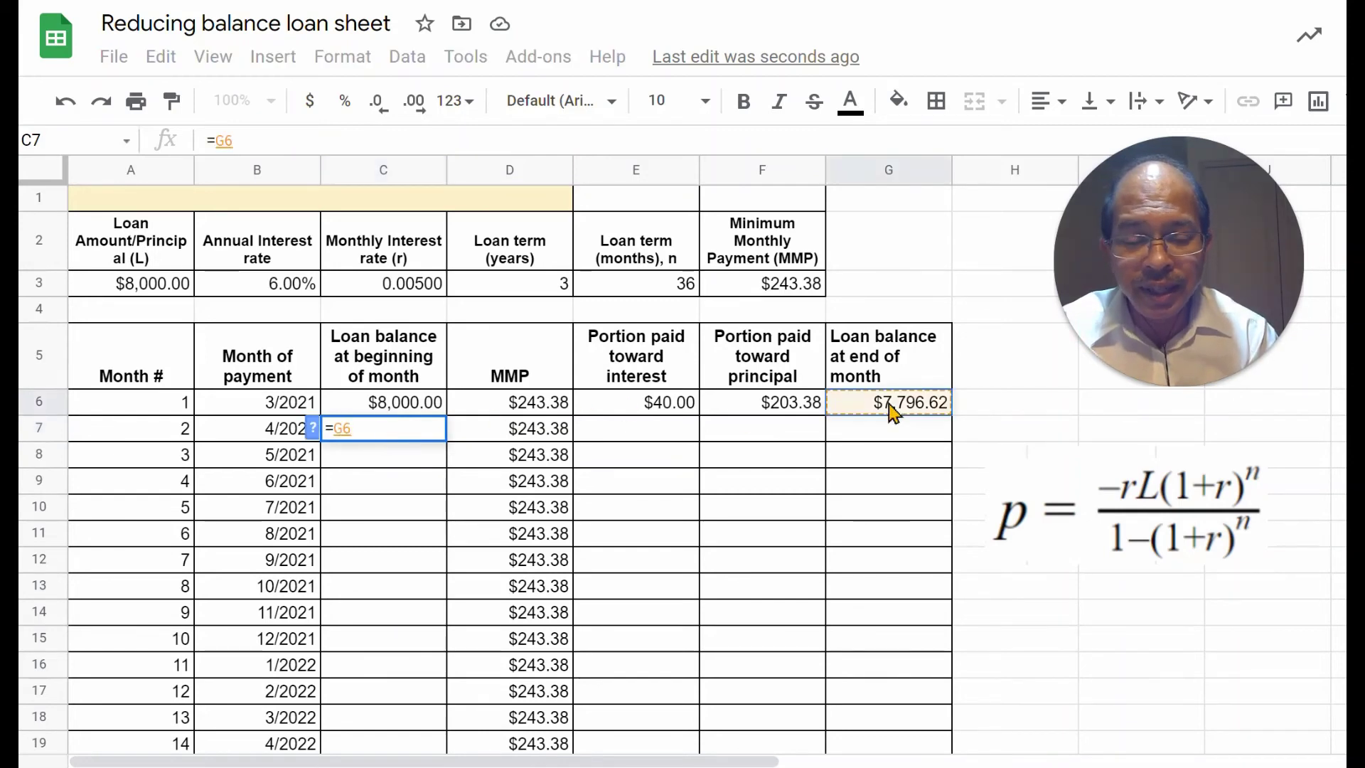
key("Return")
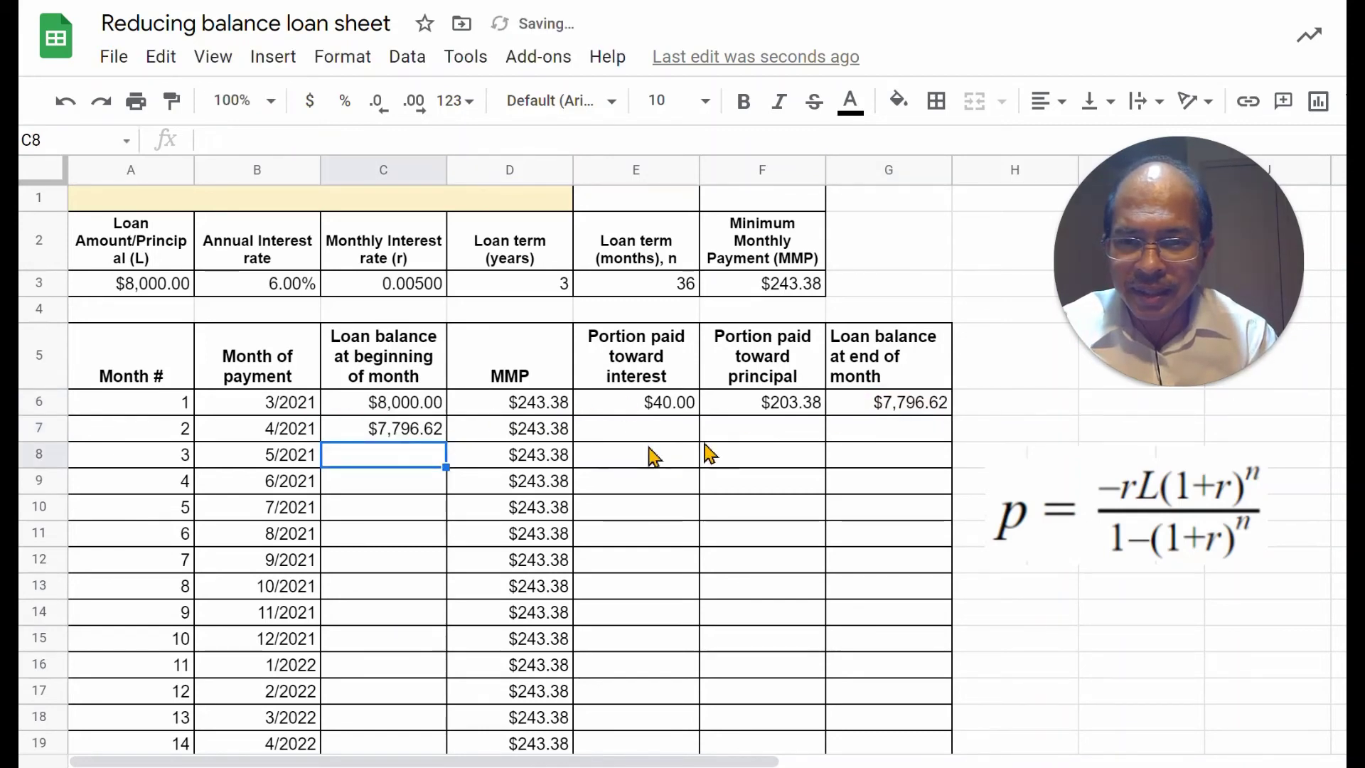
Step: Inspect month 1's interest formula and the fixed reference in month 4's payment formula
left_click(672, 416)
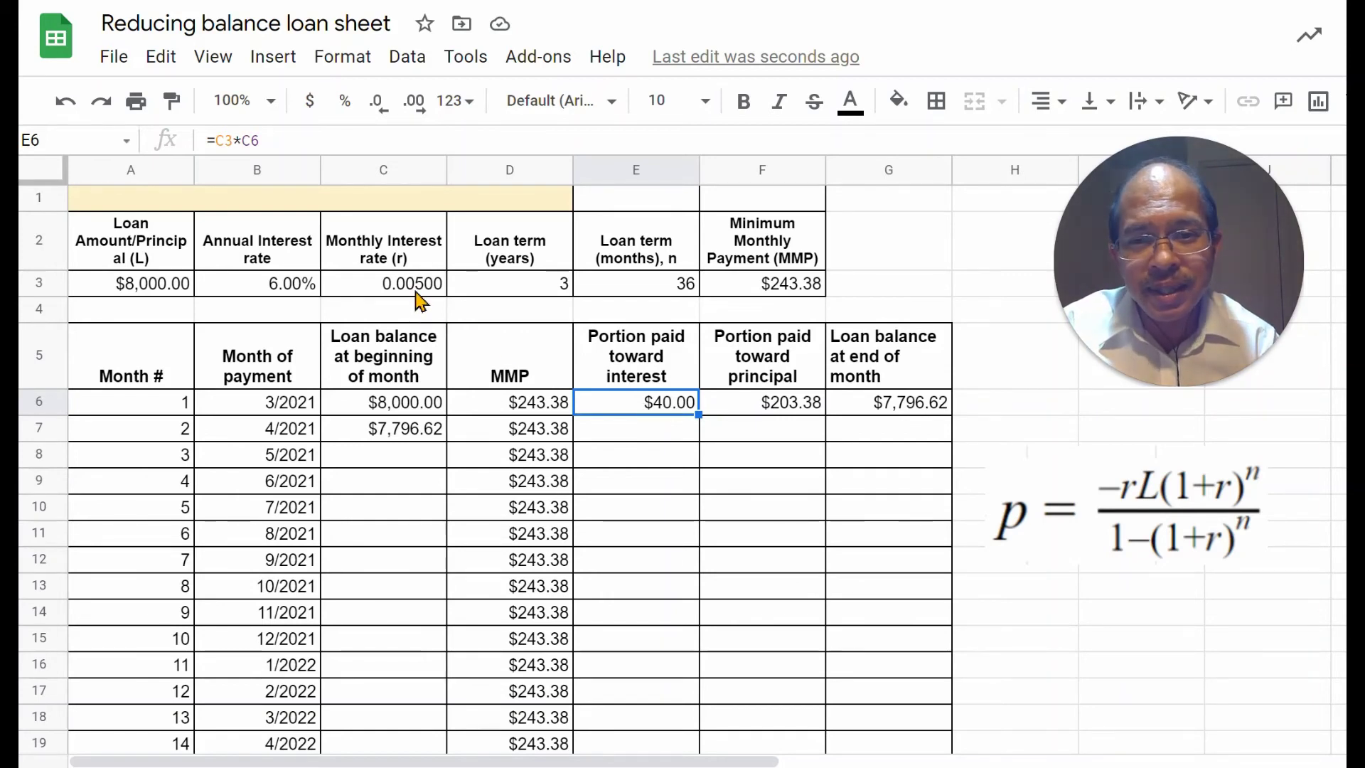
right_click(631, 407)
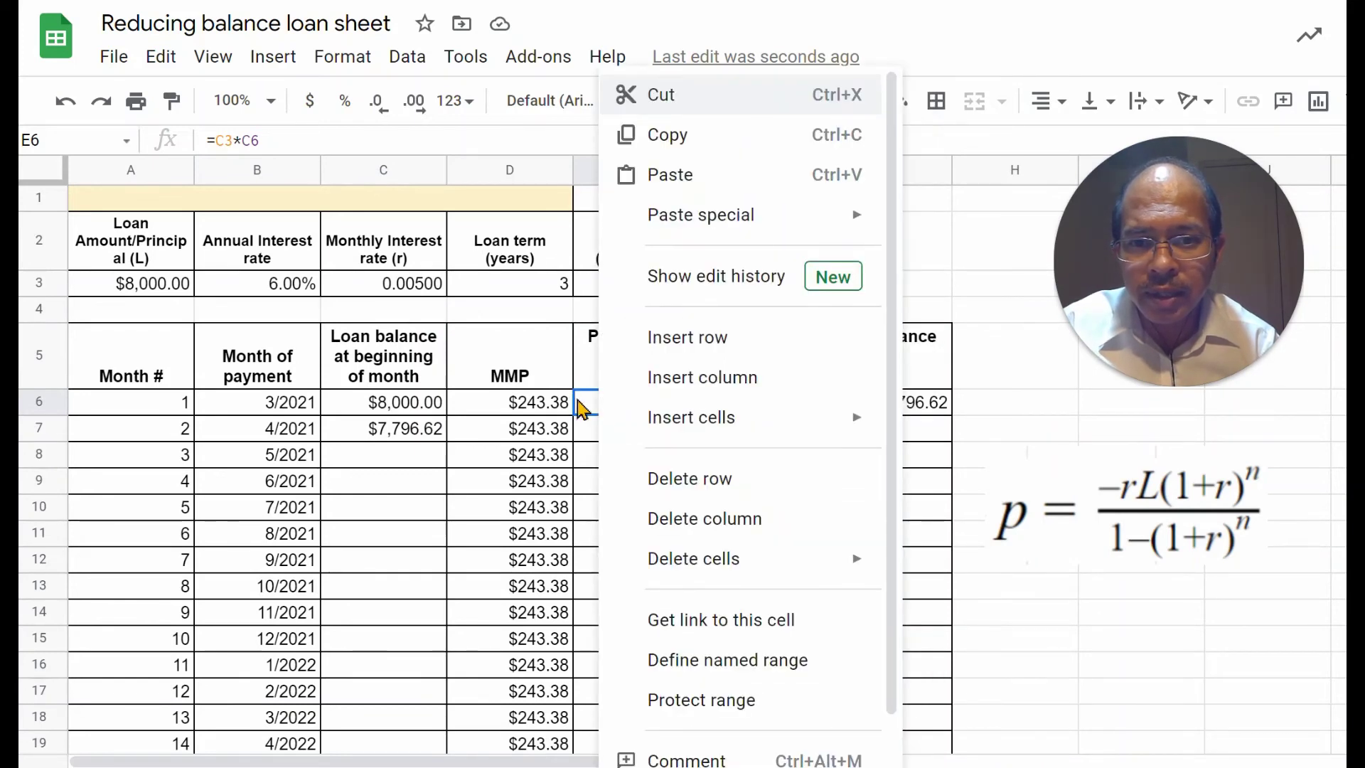
left_click(584, 411)
right_click(589, 406)
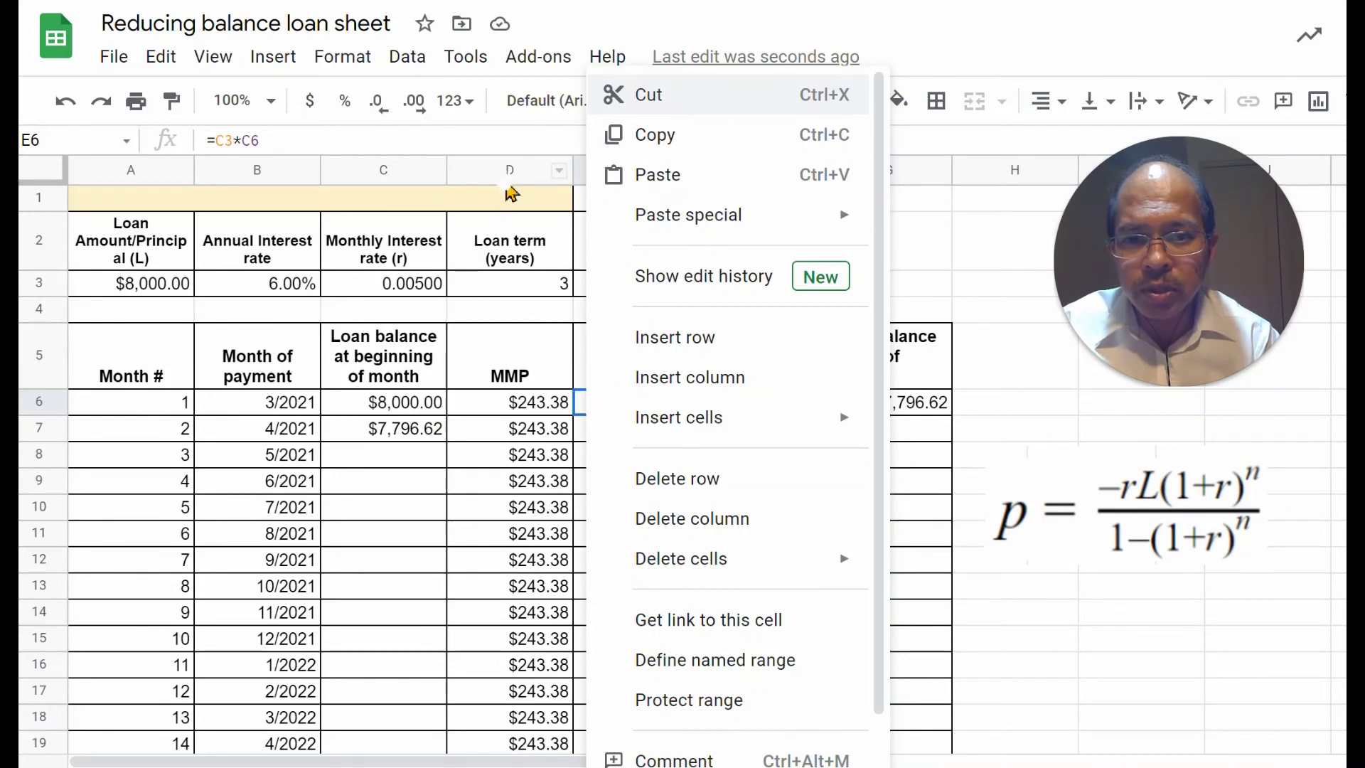
left_click(465, 491)
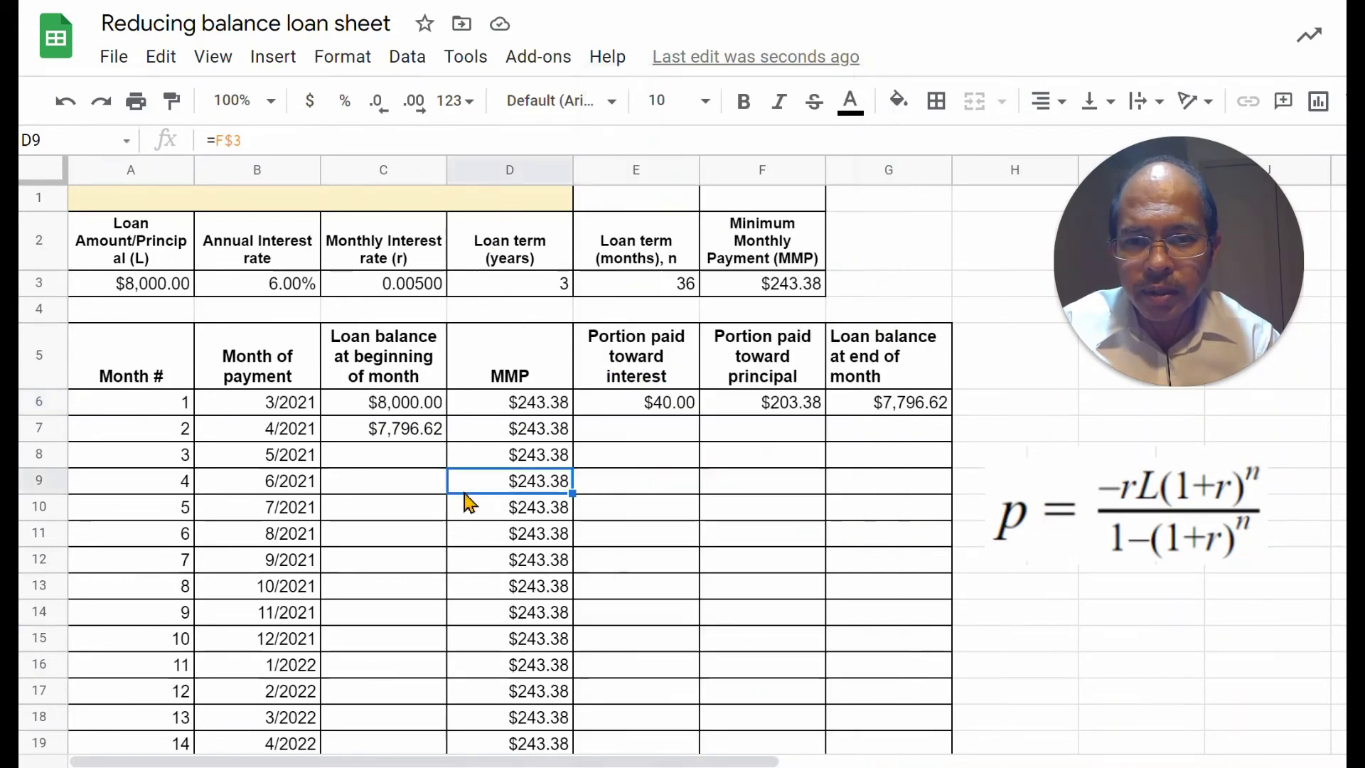
left_click(236, 139)
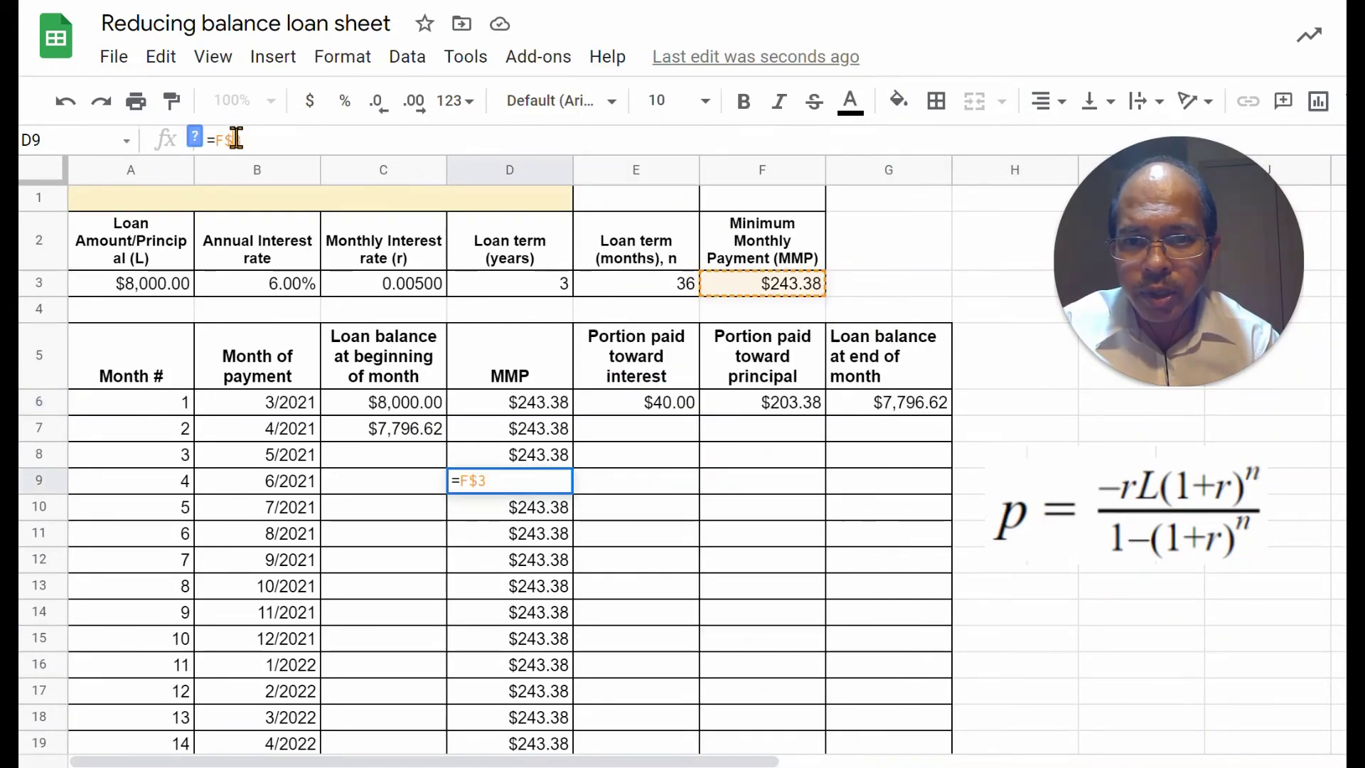
key("Escape")
Step: Change E6's formula to =C$3*C6, keeping the $40.00 interest
left_click(686, 406)
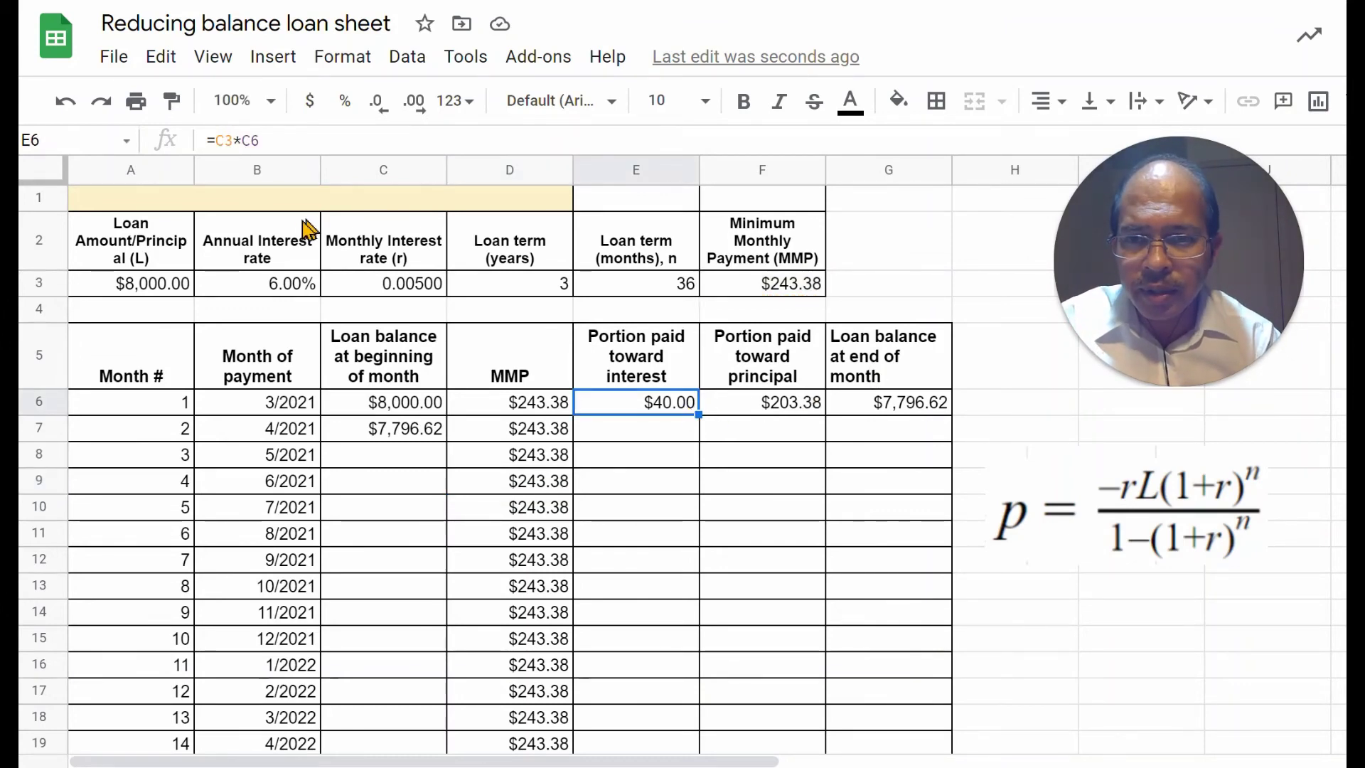
left_click(225, 146)
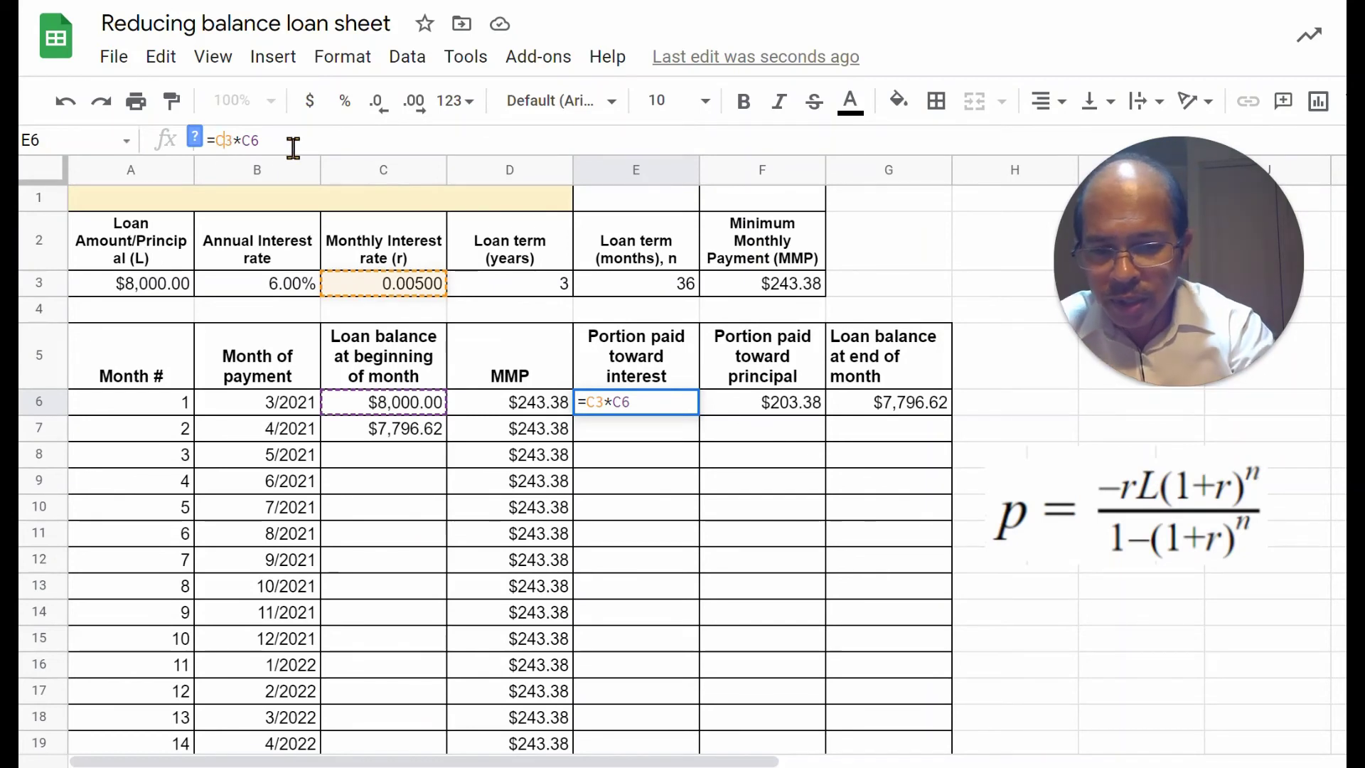
type("$")
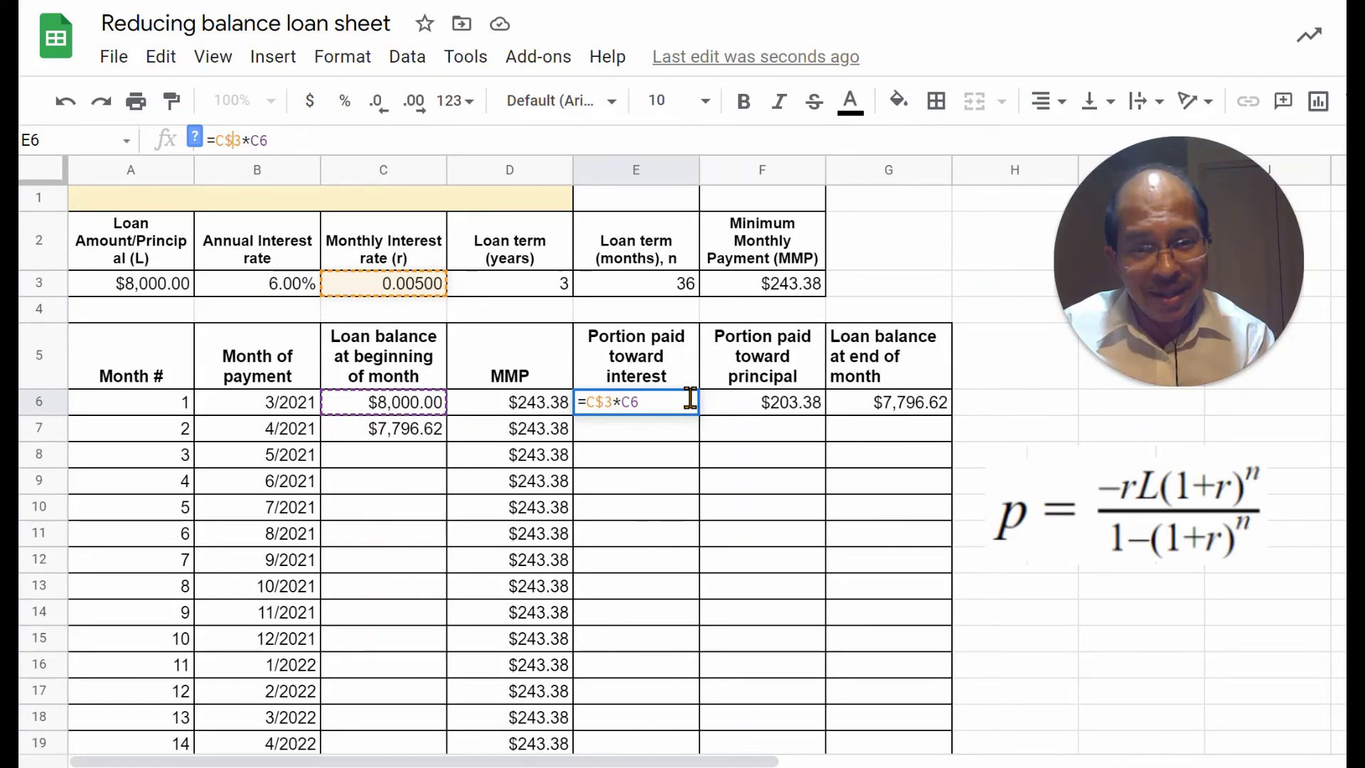
key("Return")
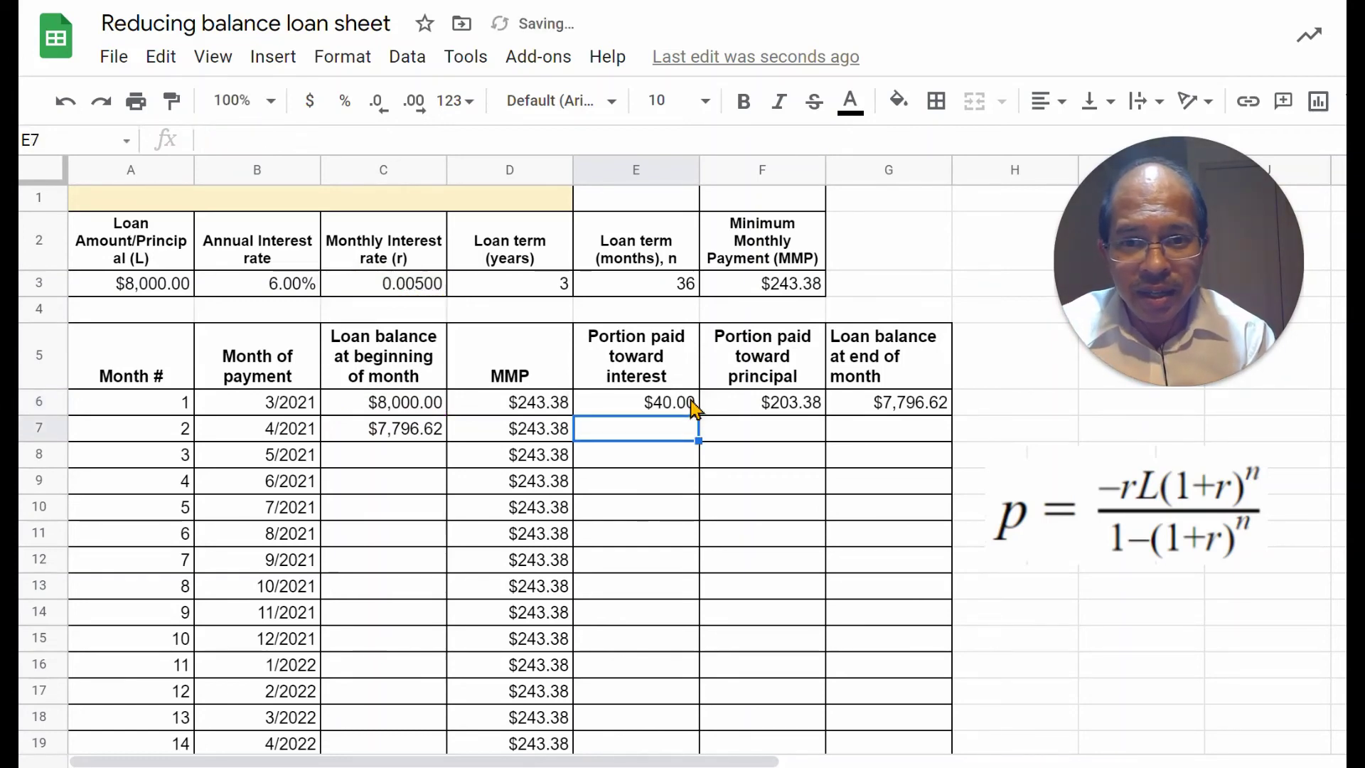
left_click(681, 403)
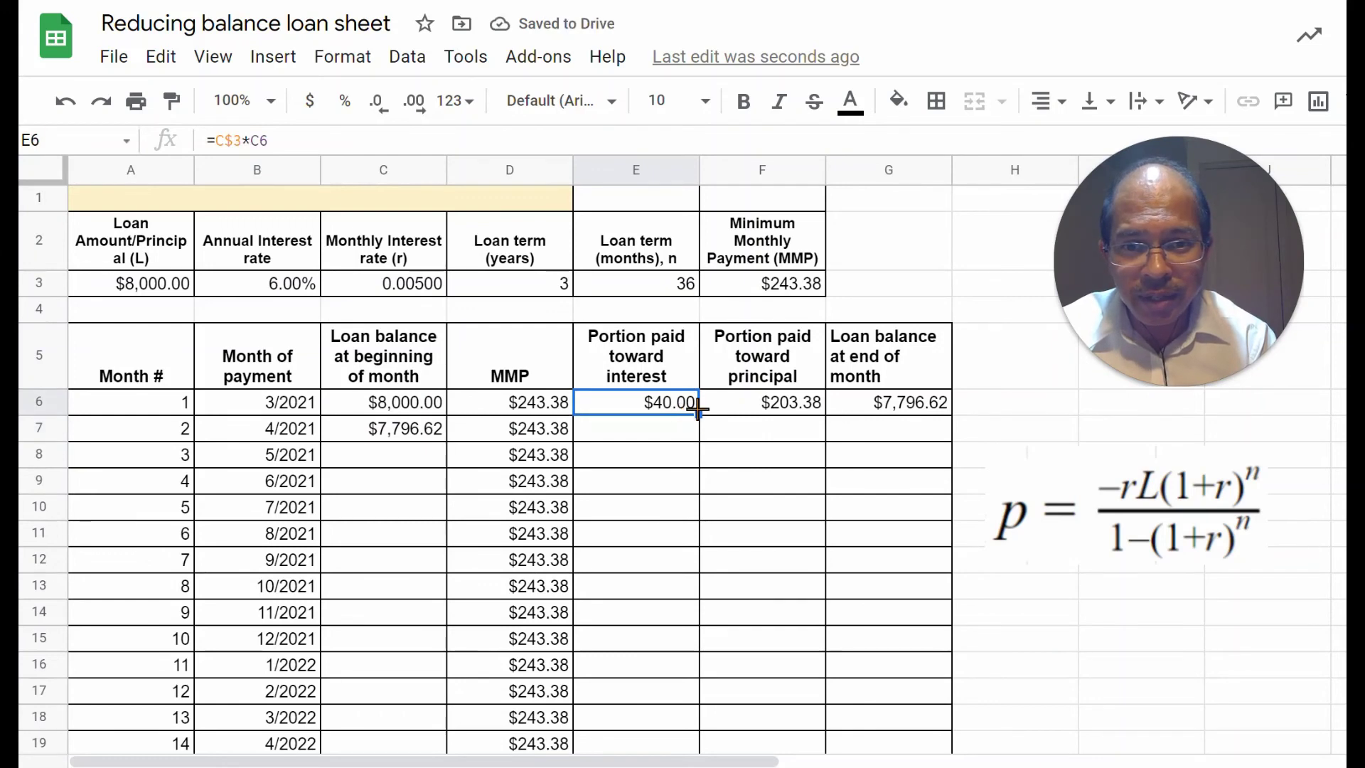
Step: Copy the interest and principal formulas into row 7, giving $38.98 and $204.39
left_click_drag(699, 412, 702, 432)
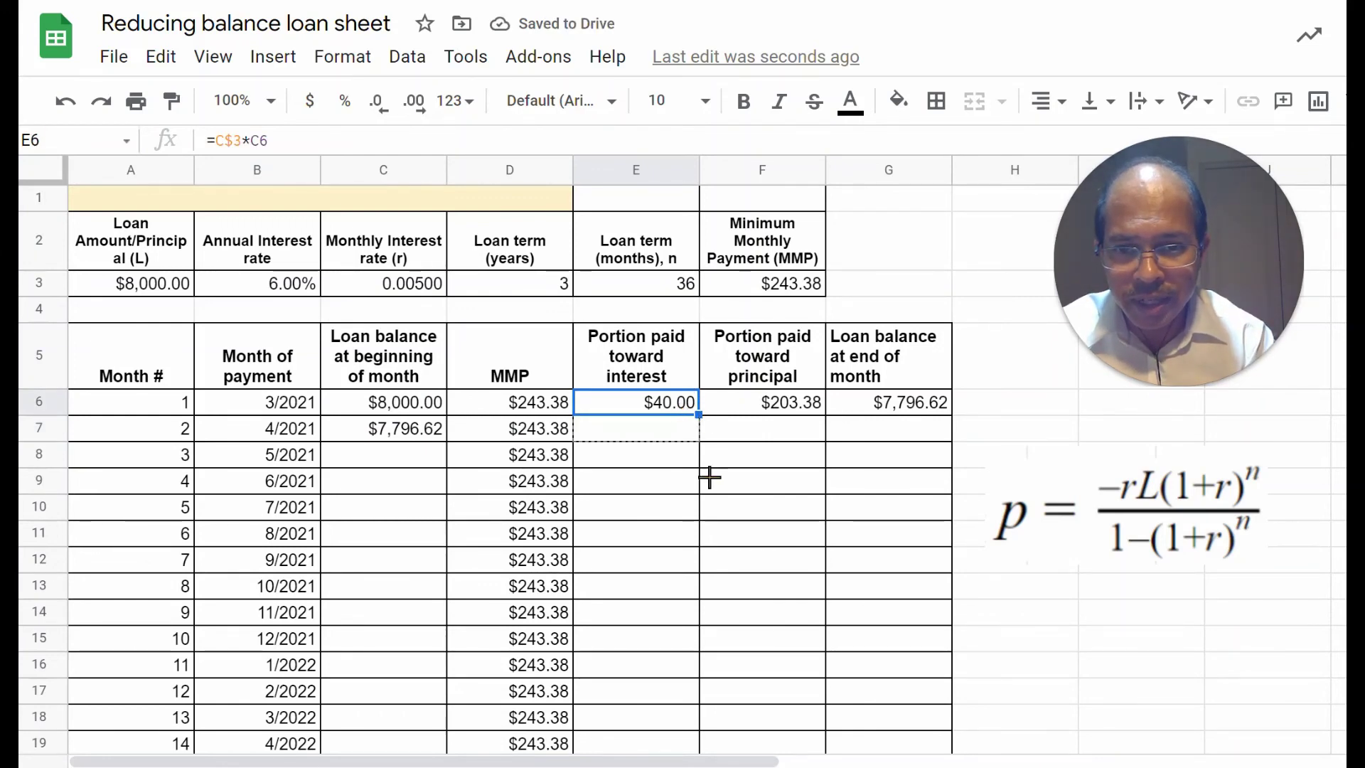
left_click(651, 436)
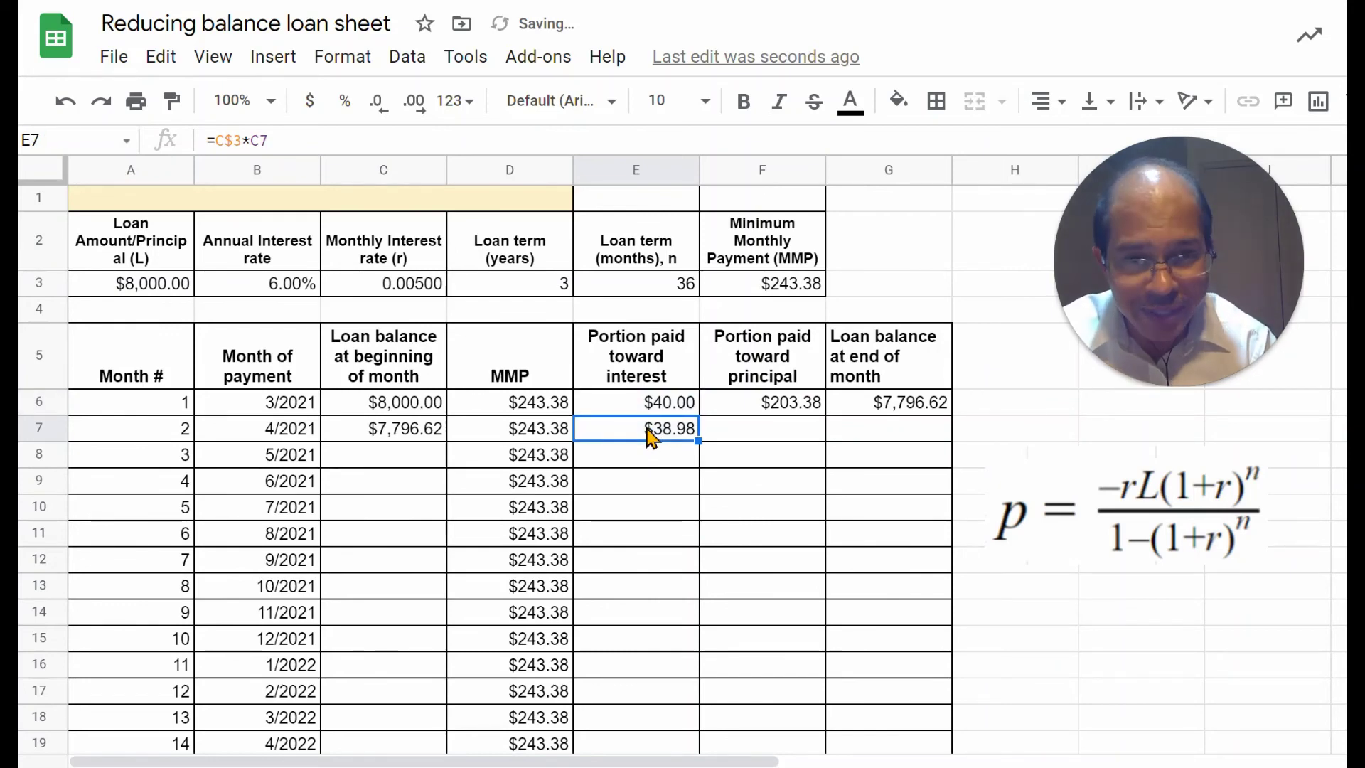
left_click(411, 442)
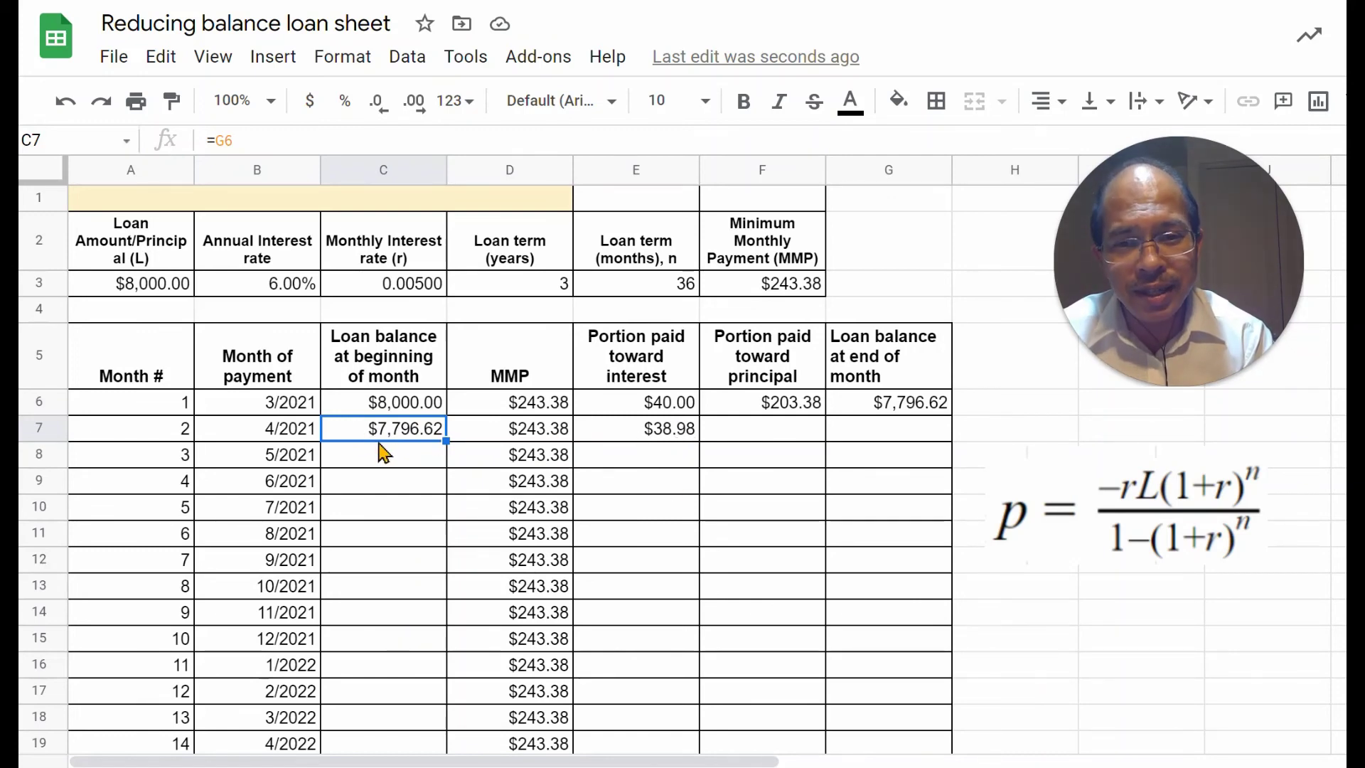
left_click(774, 431)
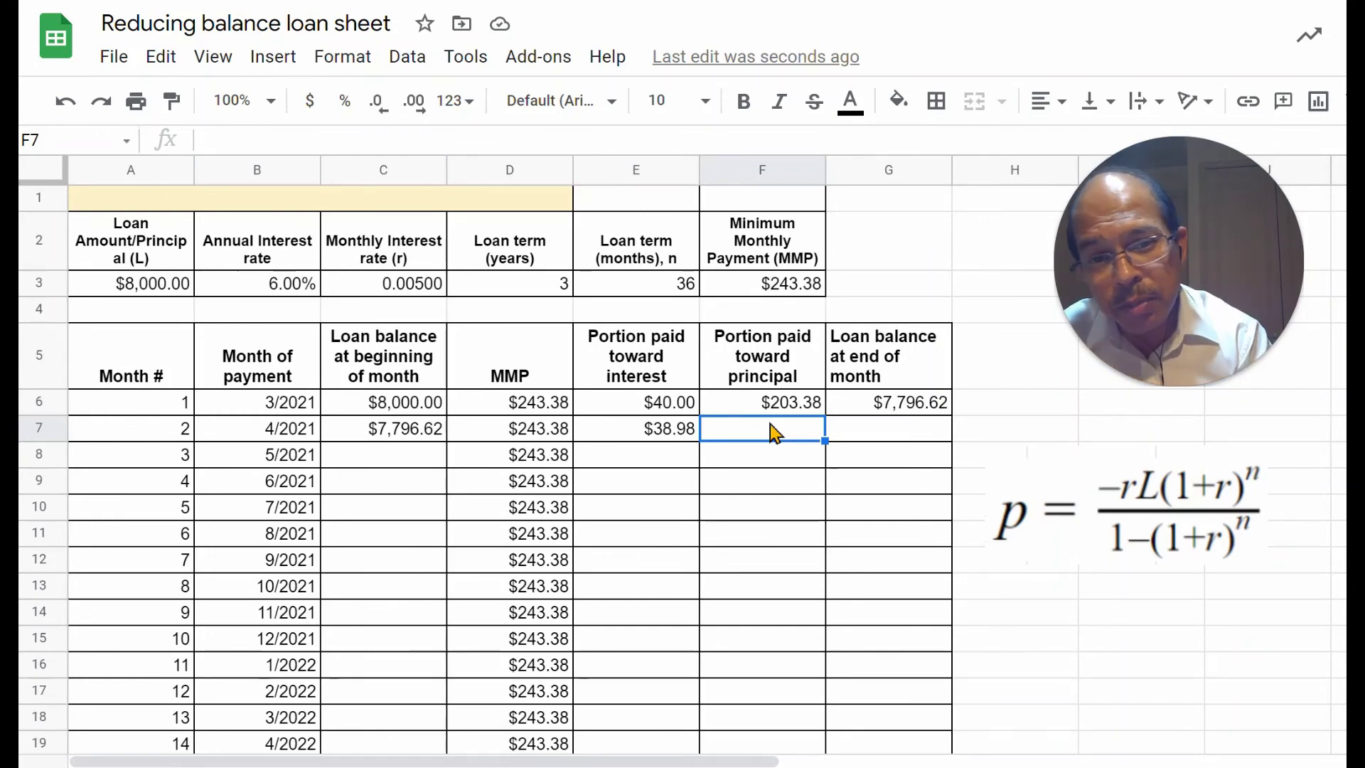
left_click(796, 407)
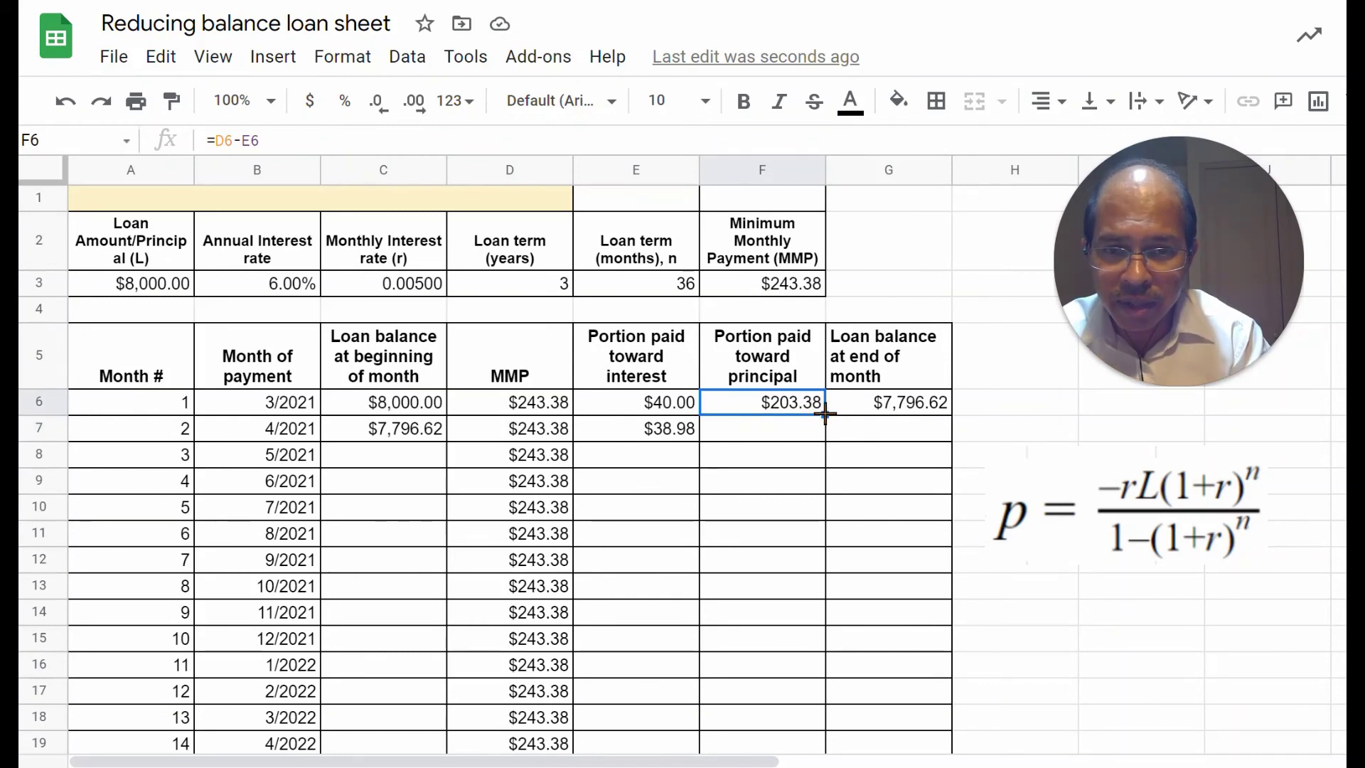
left_click_drag(825, 414, 830, 513)
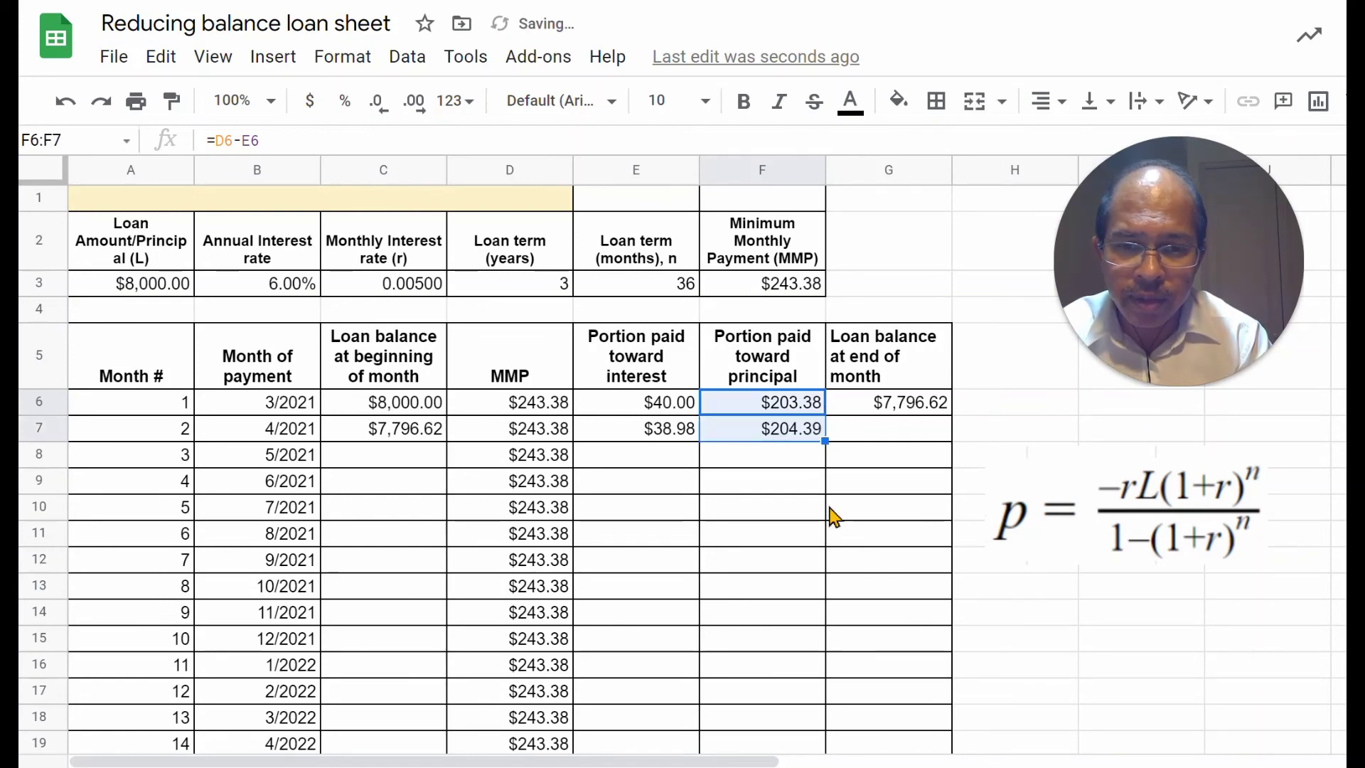
left_click(788, 434)
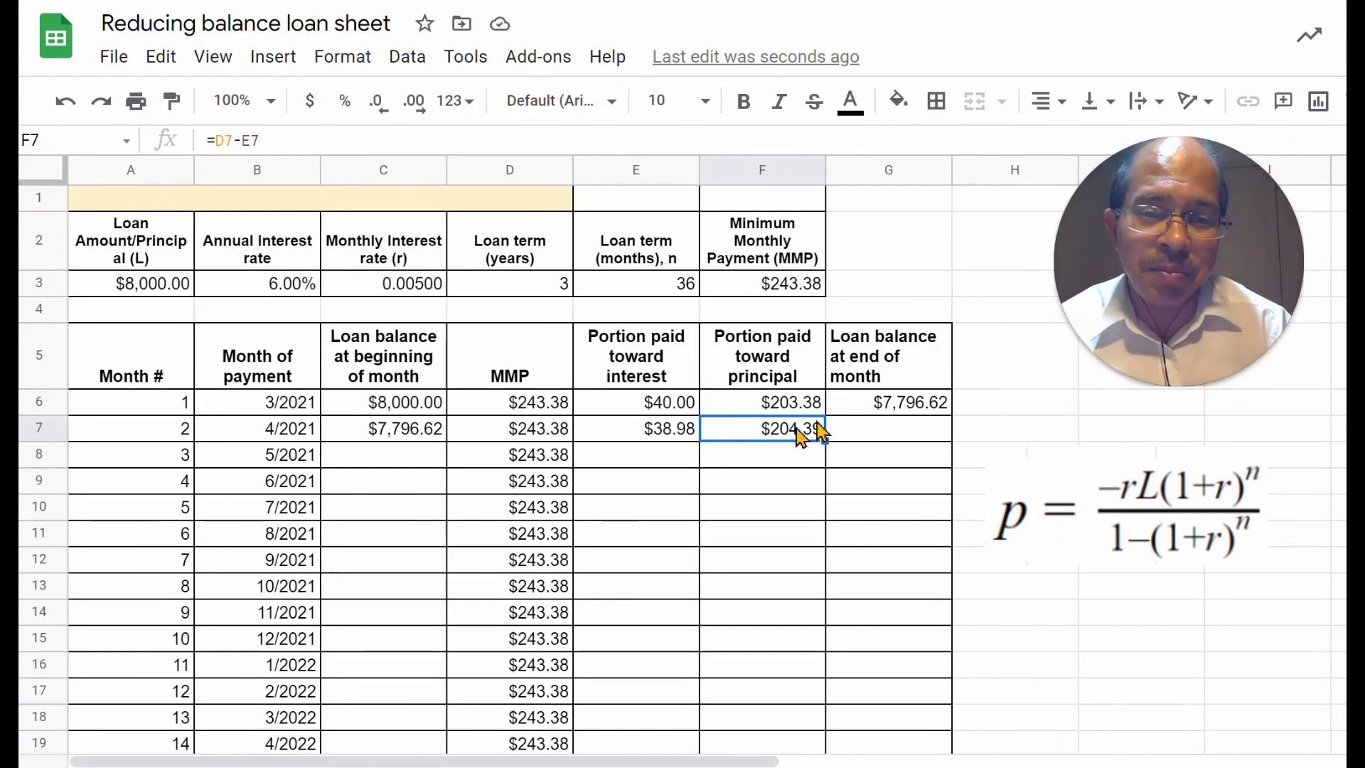
left_click(918, 411)
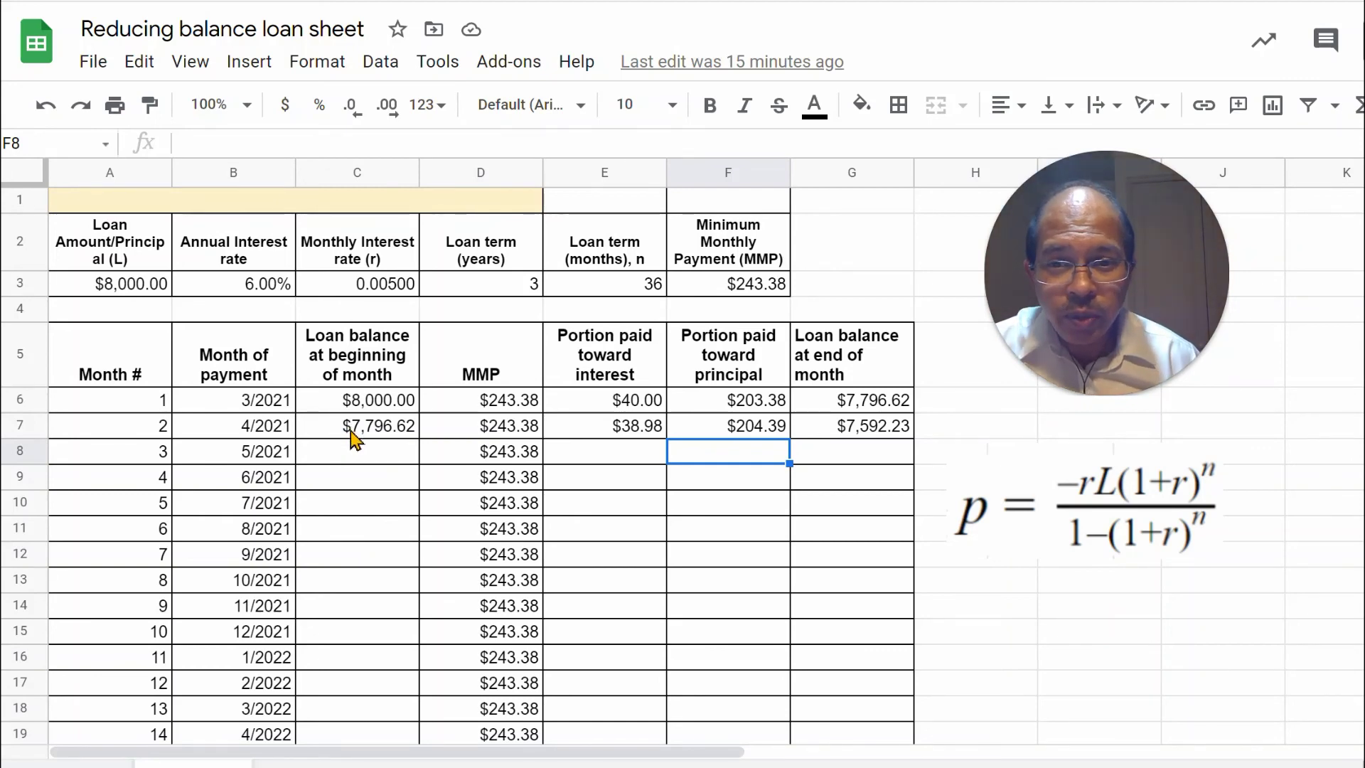
Step: Fill C7:G7 down to row 41 so month 36 ends at a $0.00 balance
left_click_drag(418, 428, 806, 439)
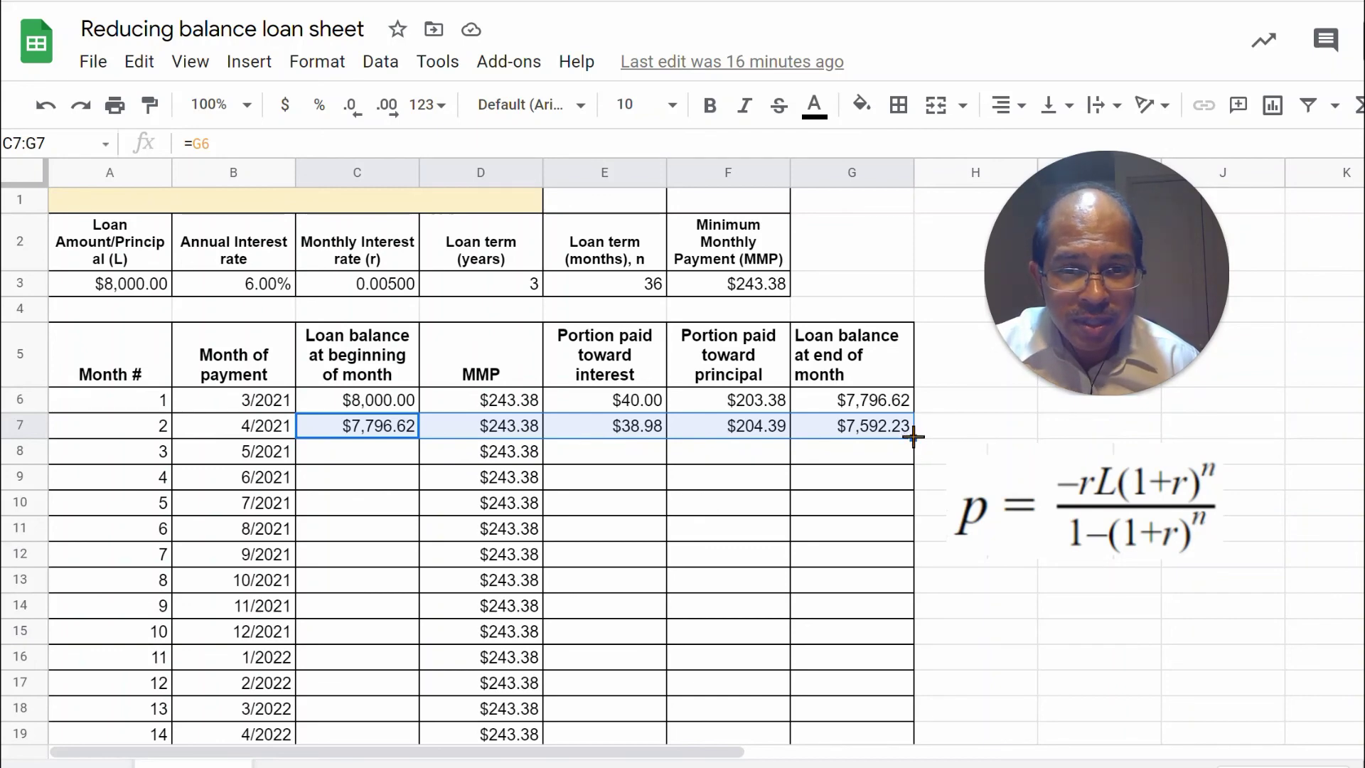
left_click_drag(914, 436, 906, 665)
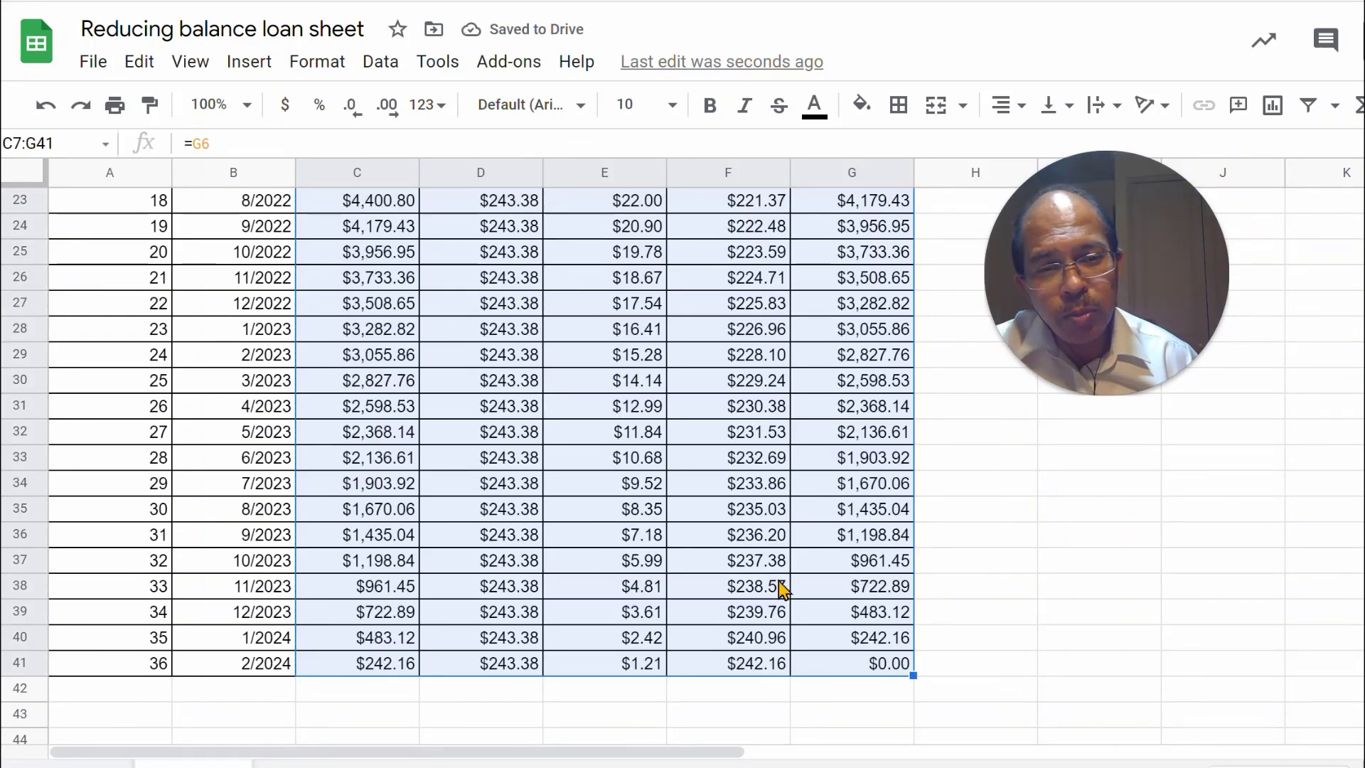
scroll(782, 587, "up", 3)
scroll(782, 587, "up", 5)
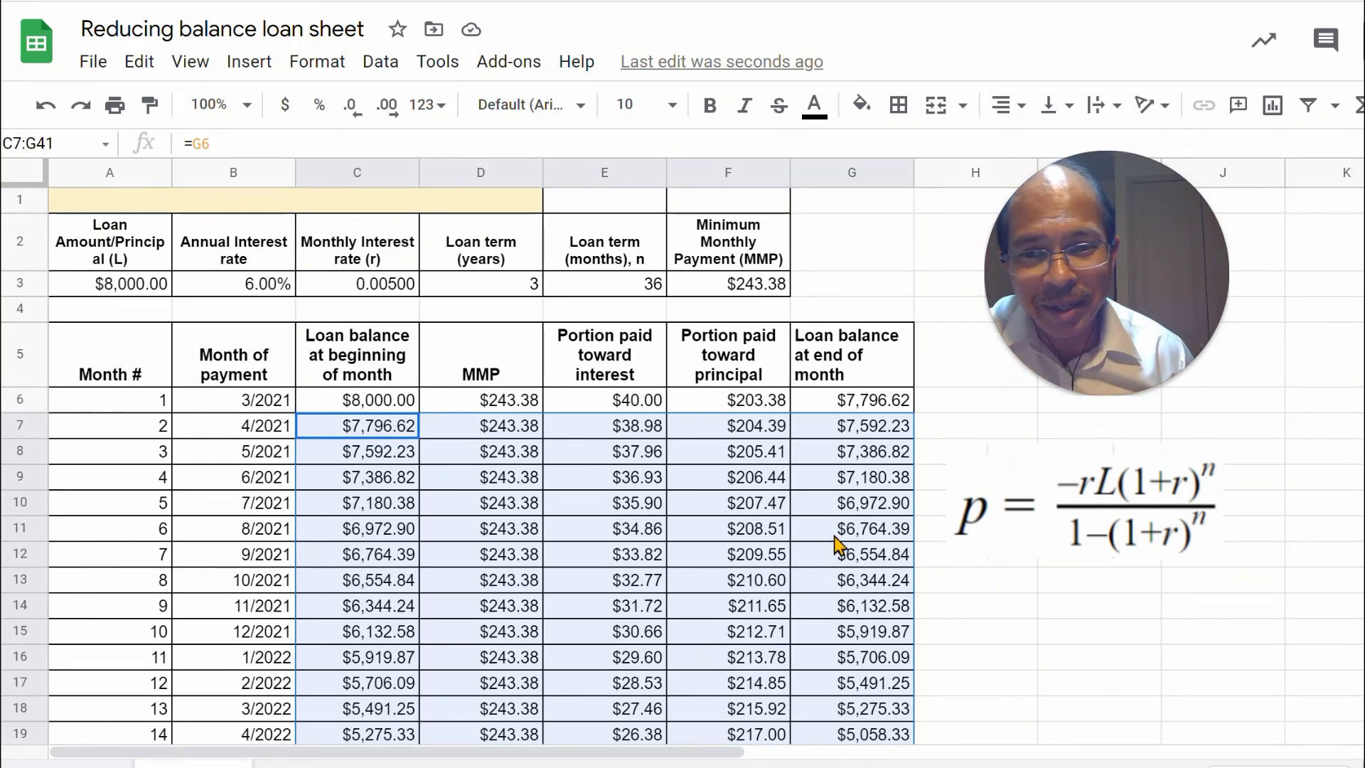
left_click(580, 606)
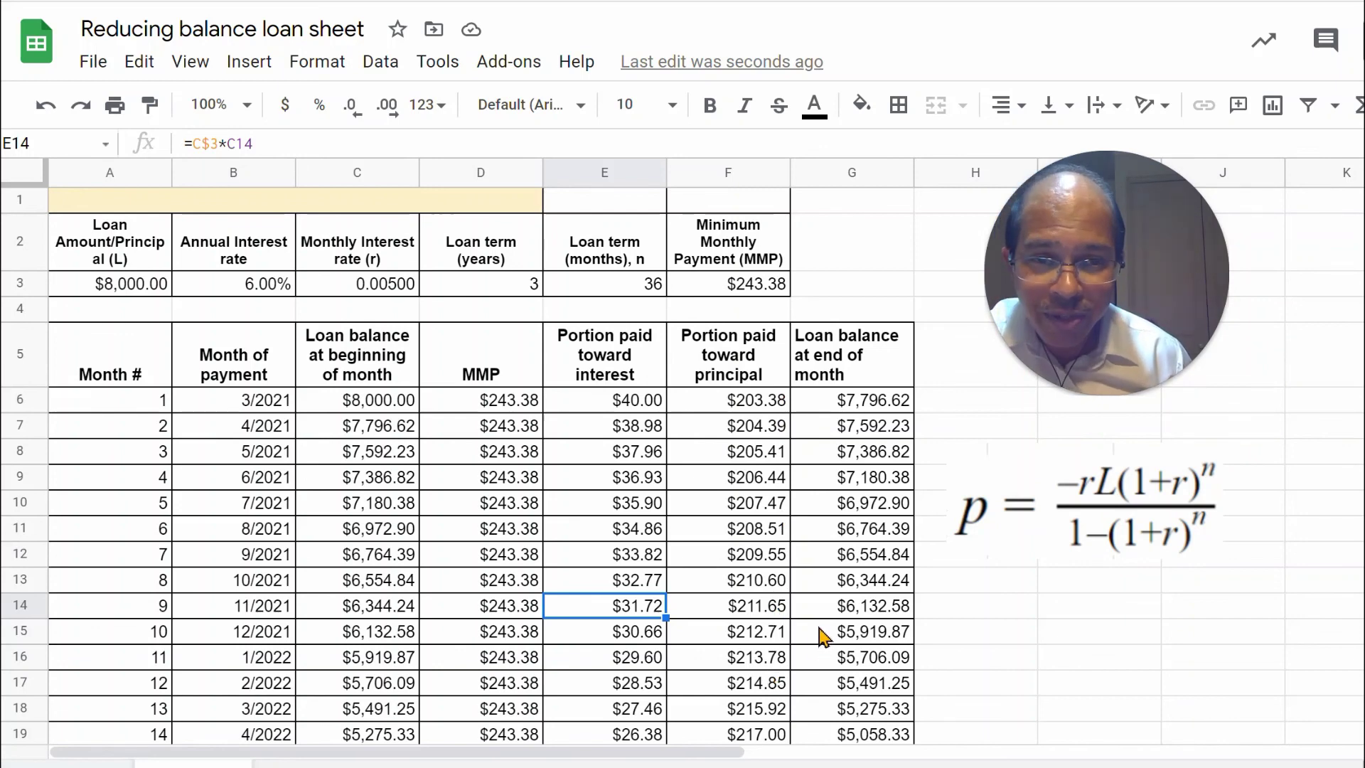
scroll(783, 601, "down", 3)
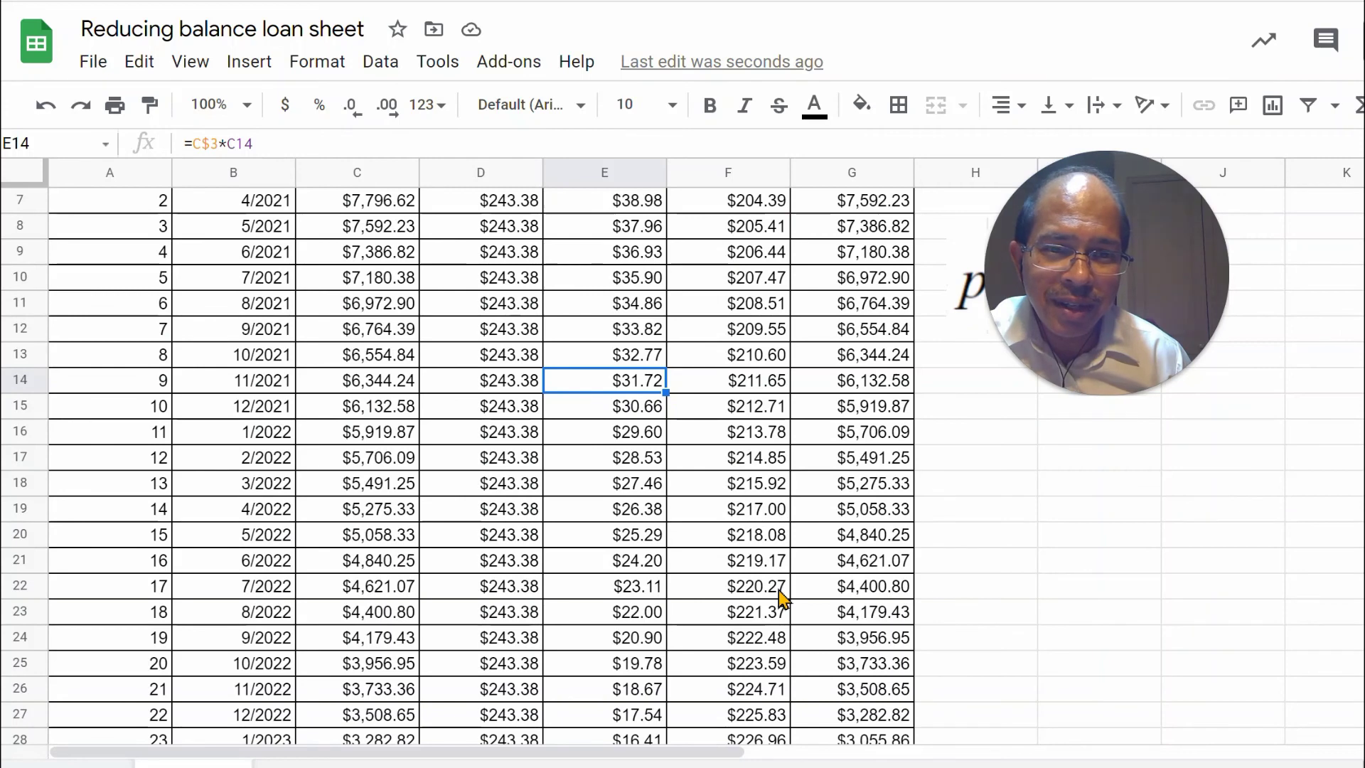
scroll(783, 601, "down", 3)
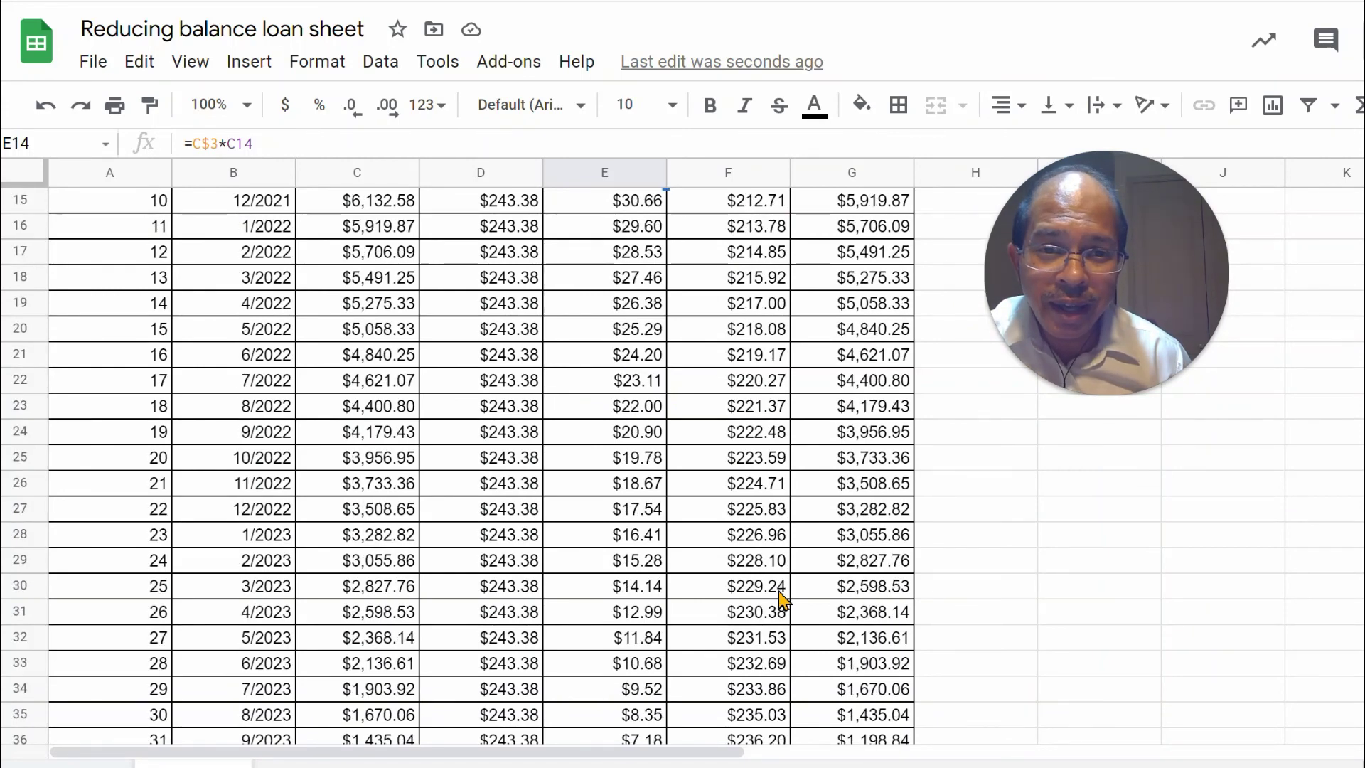
scroll(783, 601, "down", 3)
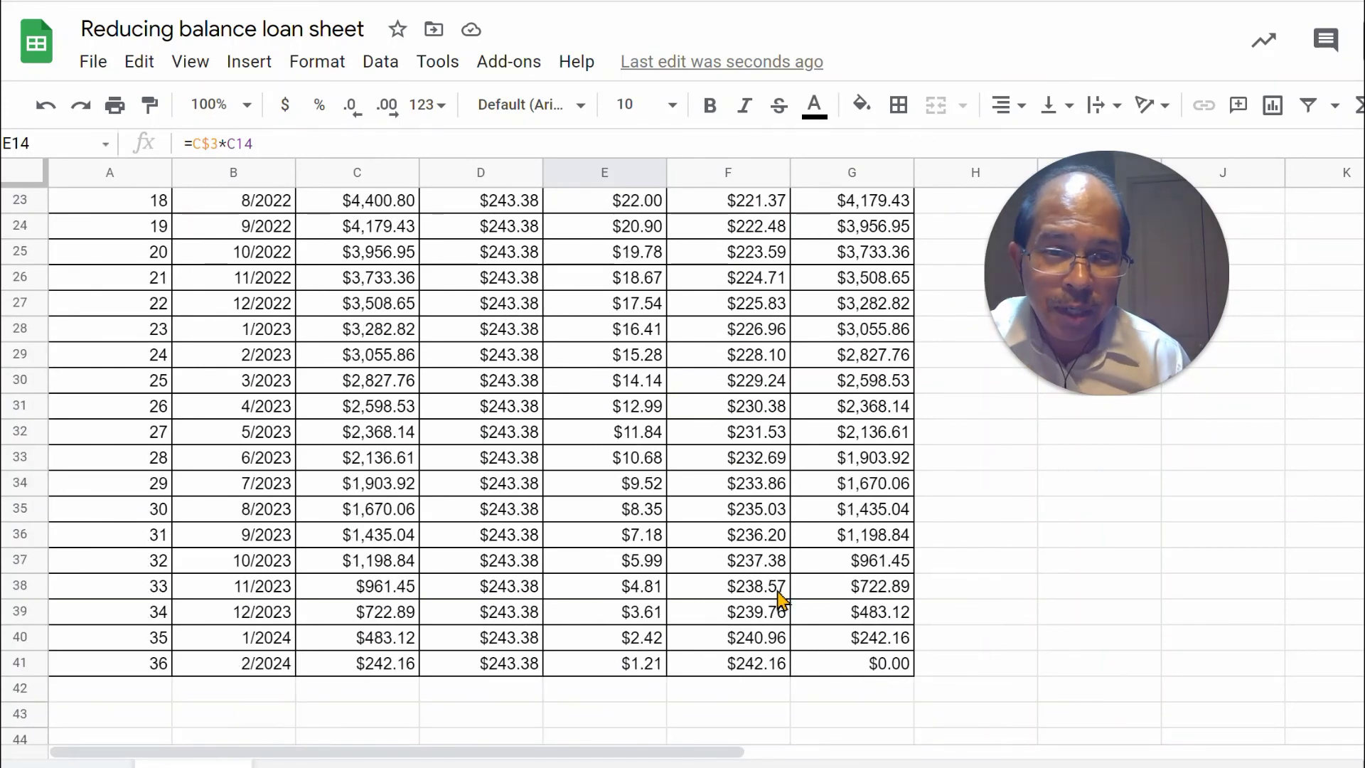
left_click(847, 668)
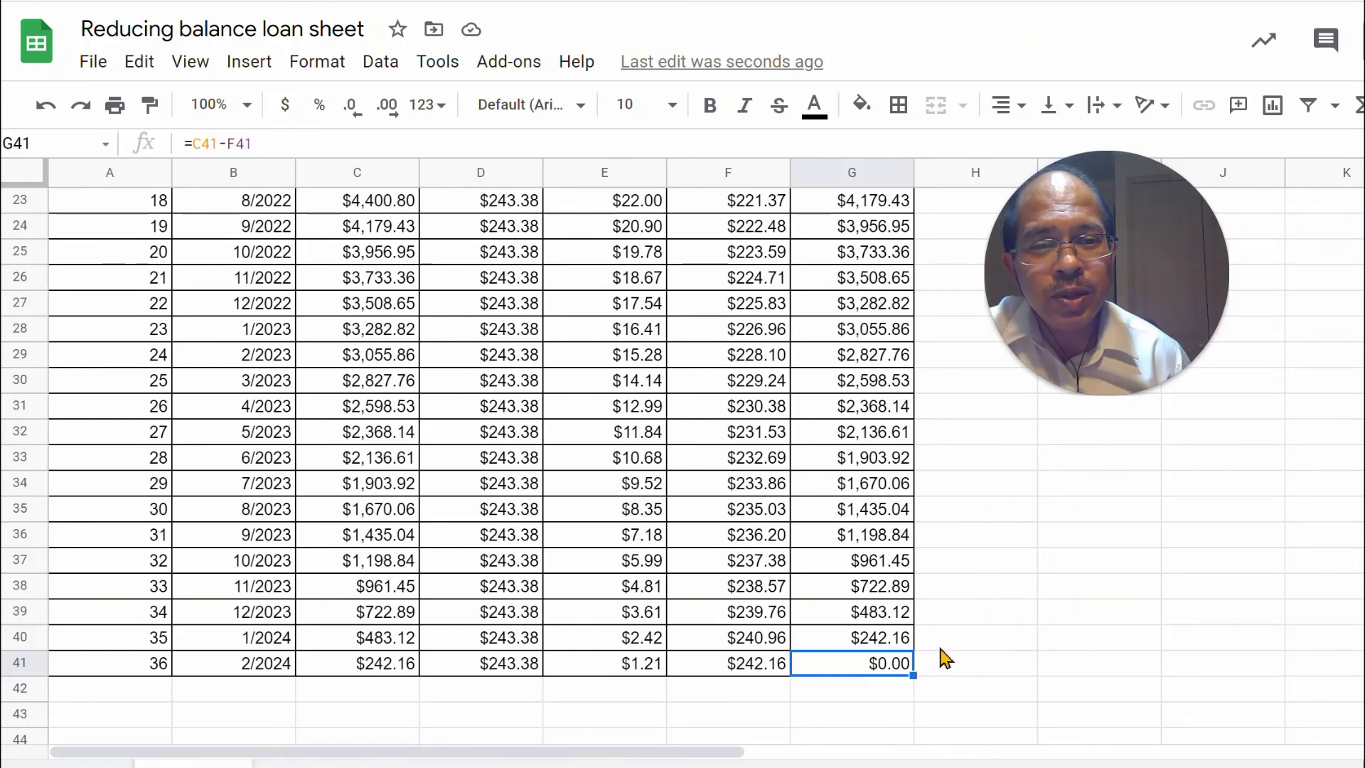
scroll(903, 658, "up", 8)
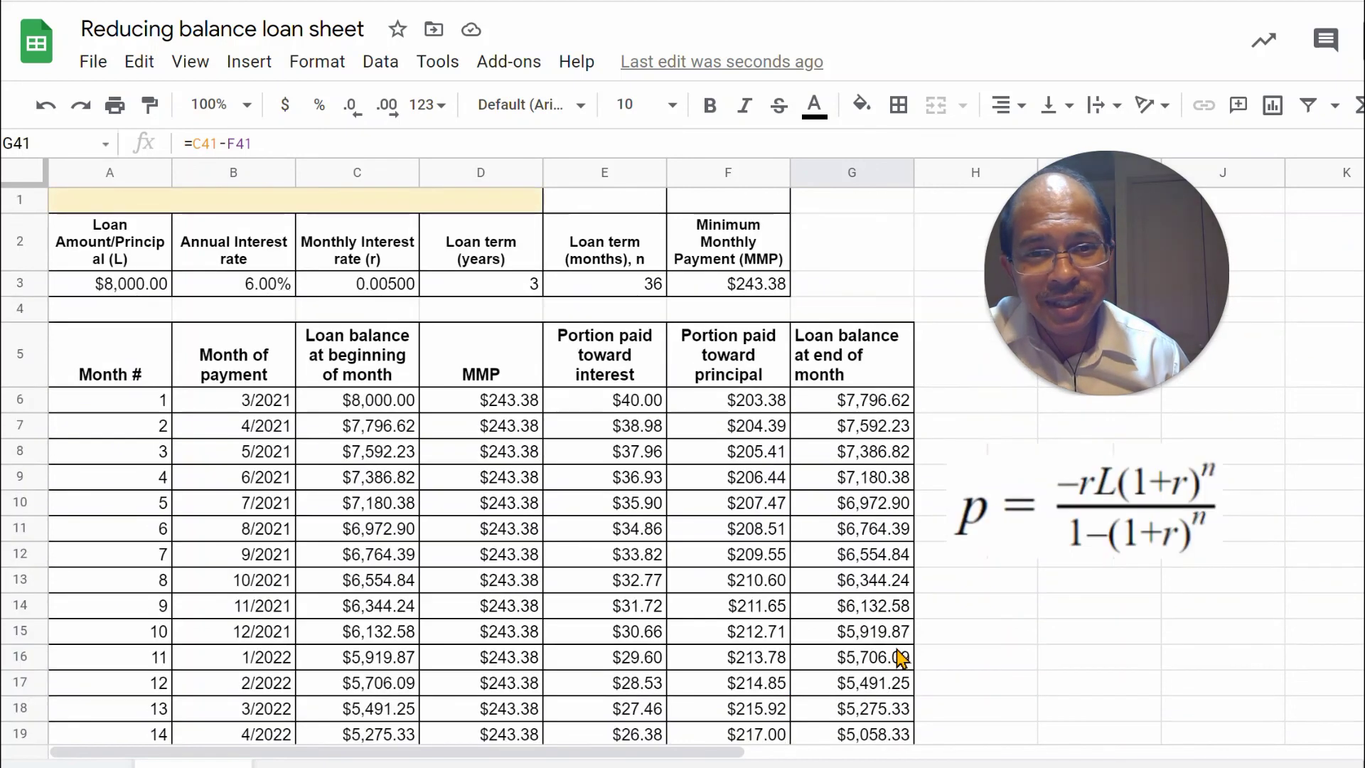